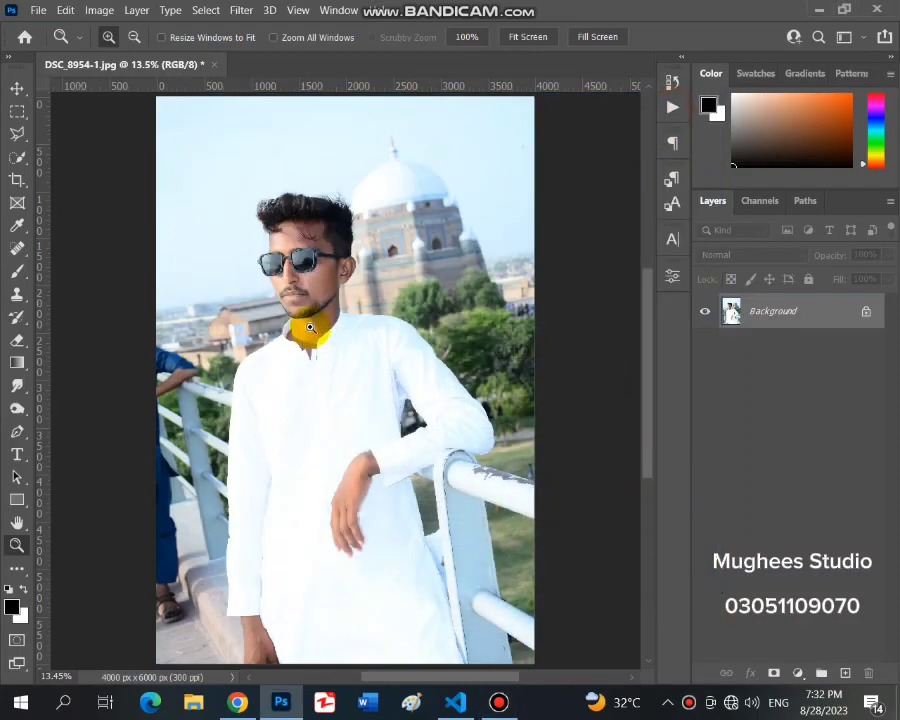
- Apply Shadows/Highlights with Shadows Amount at 19% and Highlights at 4%
right_click(298, 334)
click(100, 10)
mouse_move(126, 52)
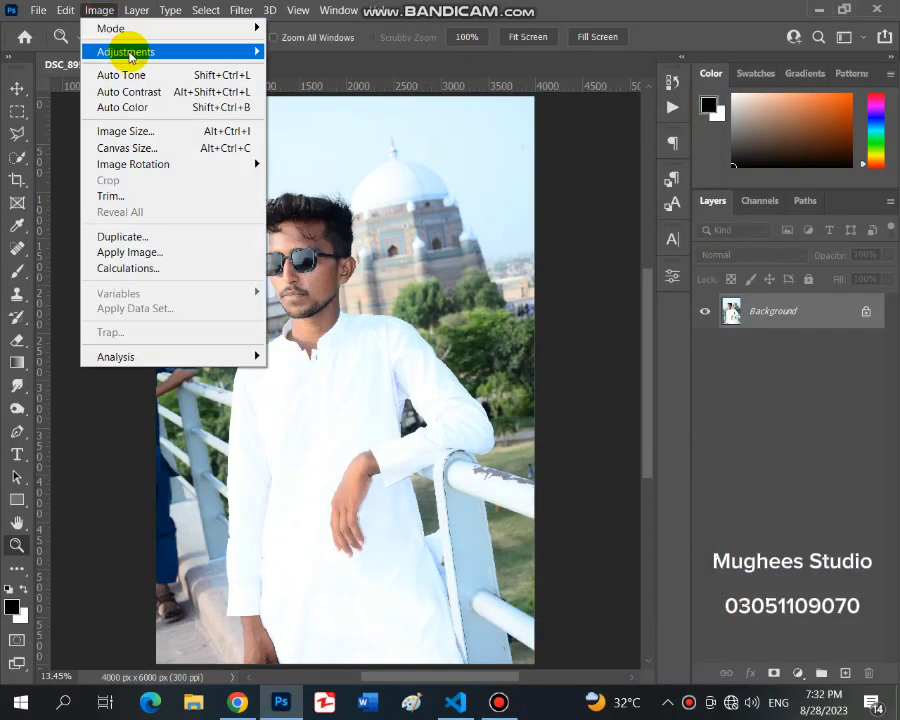
click(364, 334)
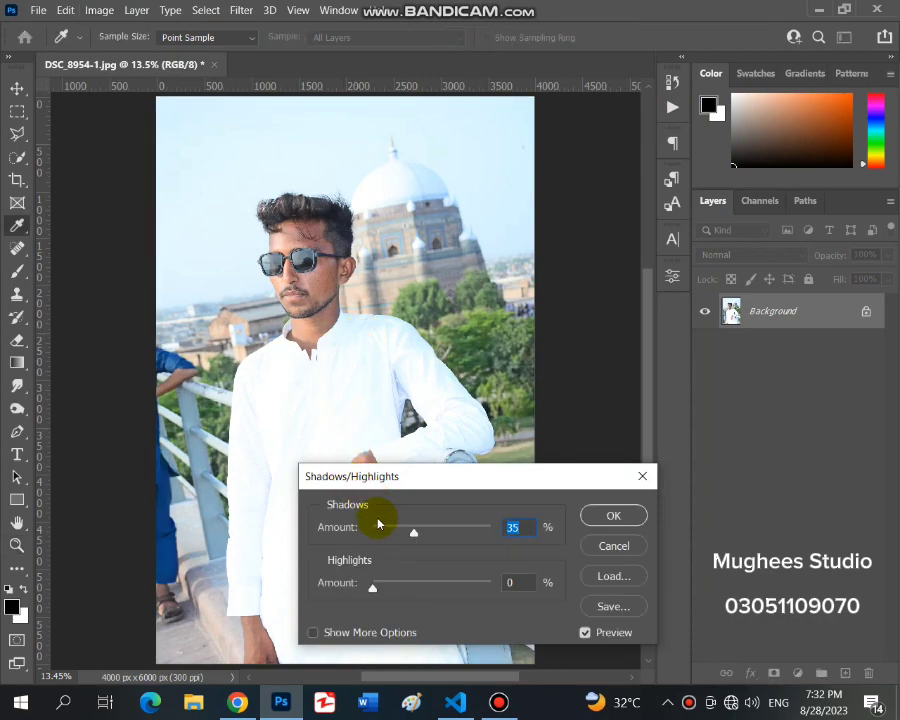
click(396, 533)
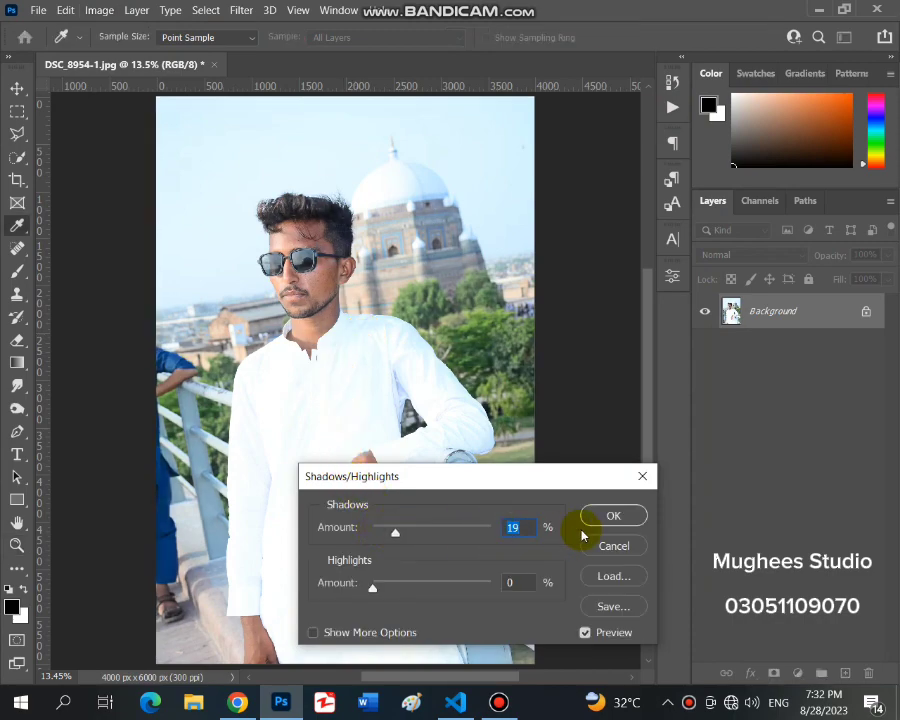
drag(372, 587, 380, 591)
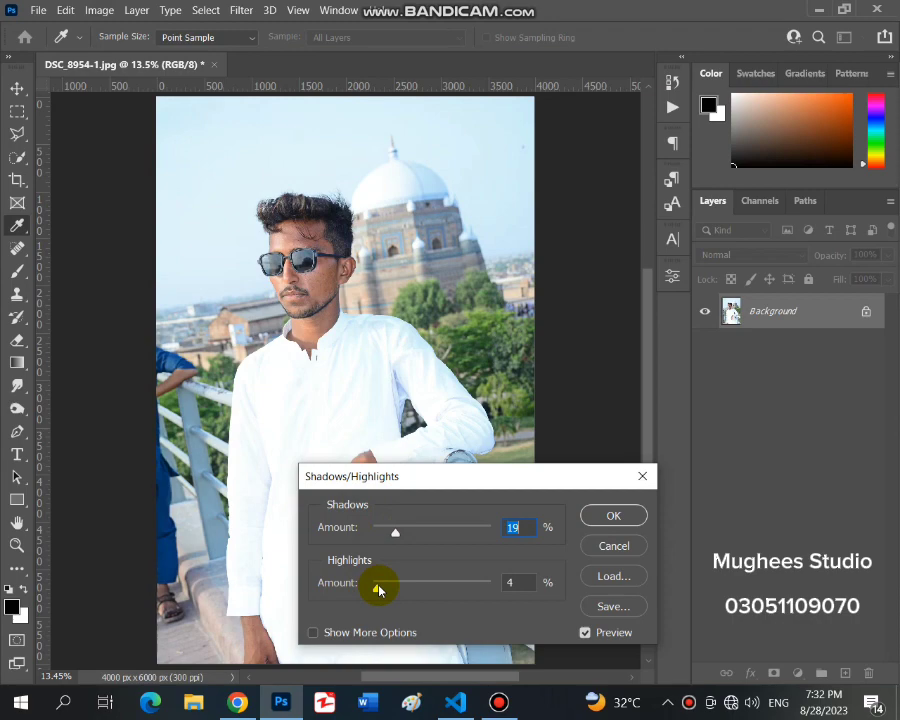
click(614, 515)
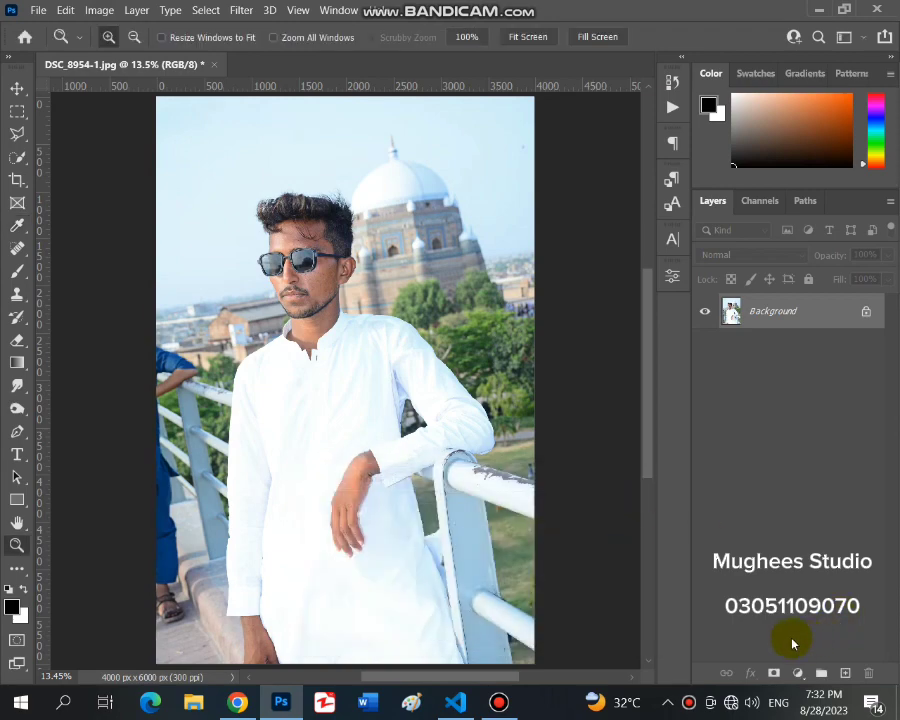
- Add a Selective Color layer with Reds Black at -50% and merge it into the Background
click(796, 673)
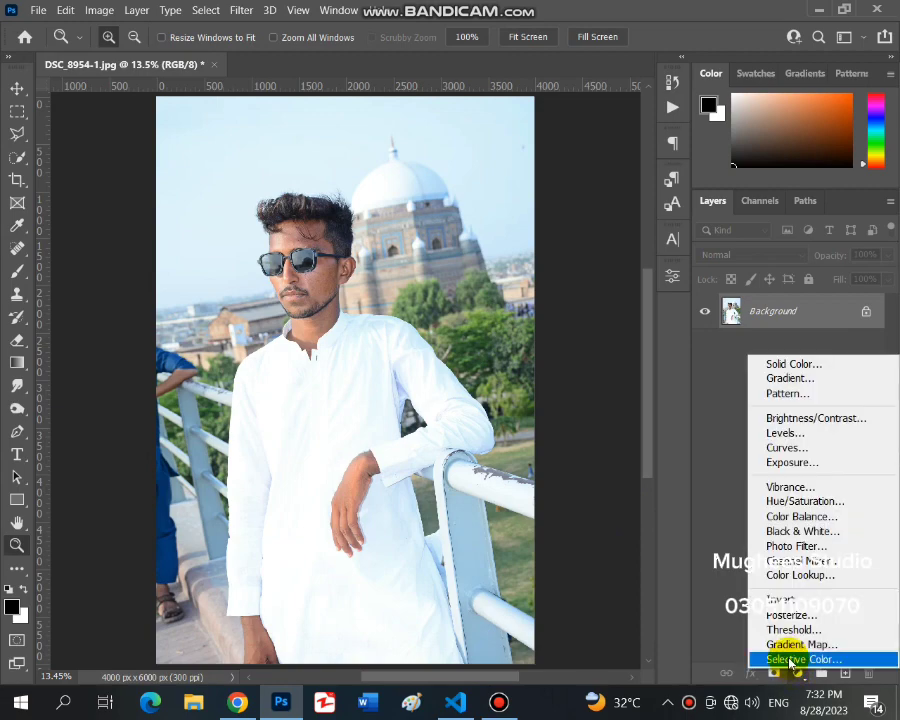
click(786, 652)
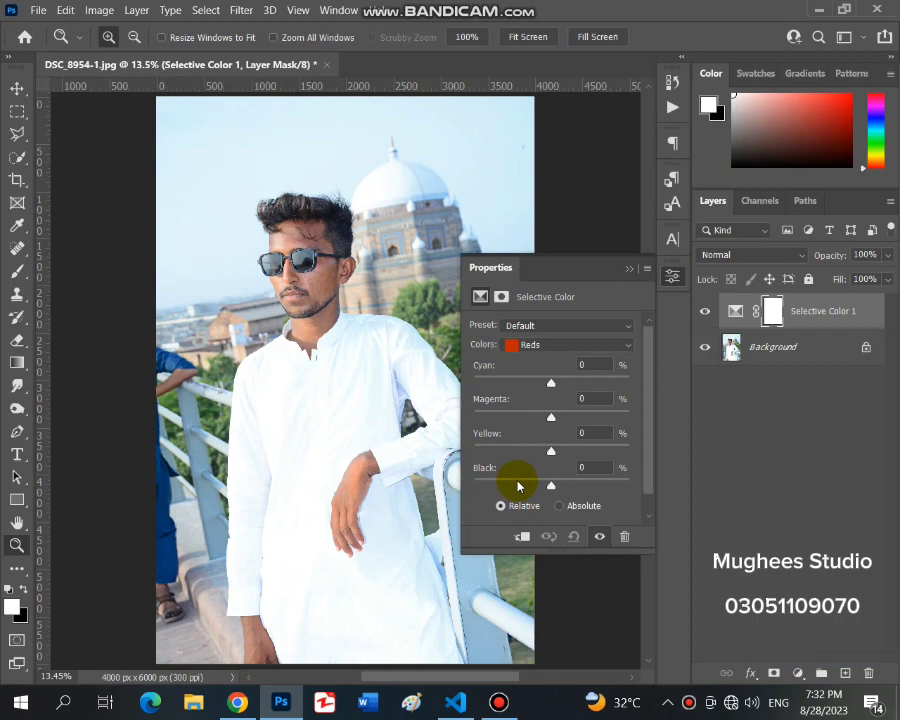
drag(517, 484, 518, 486)
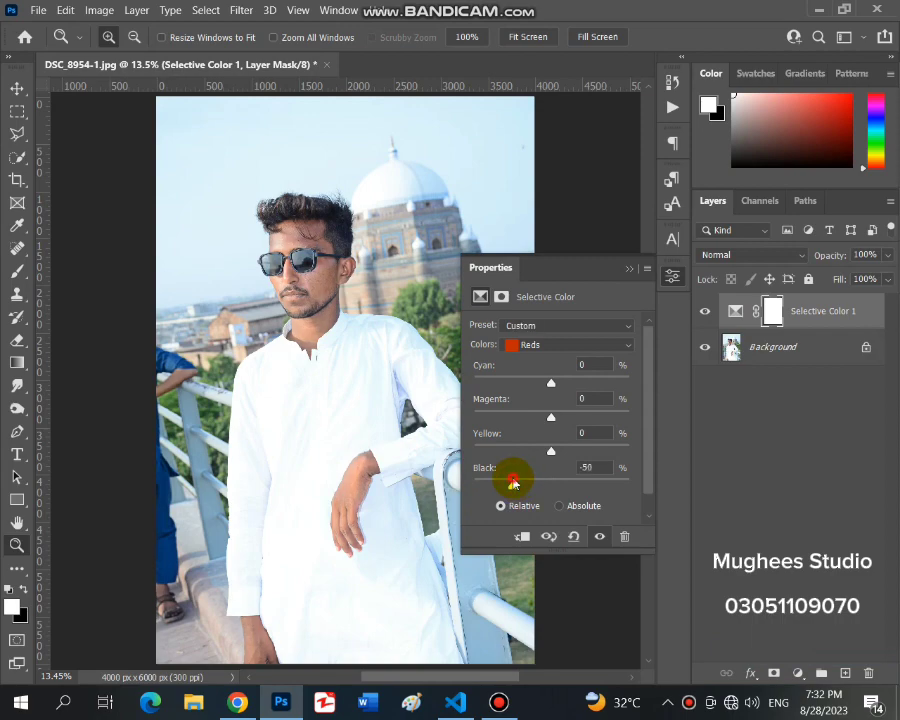
click(635, 272)
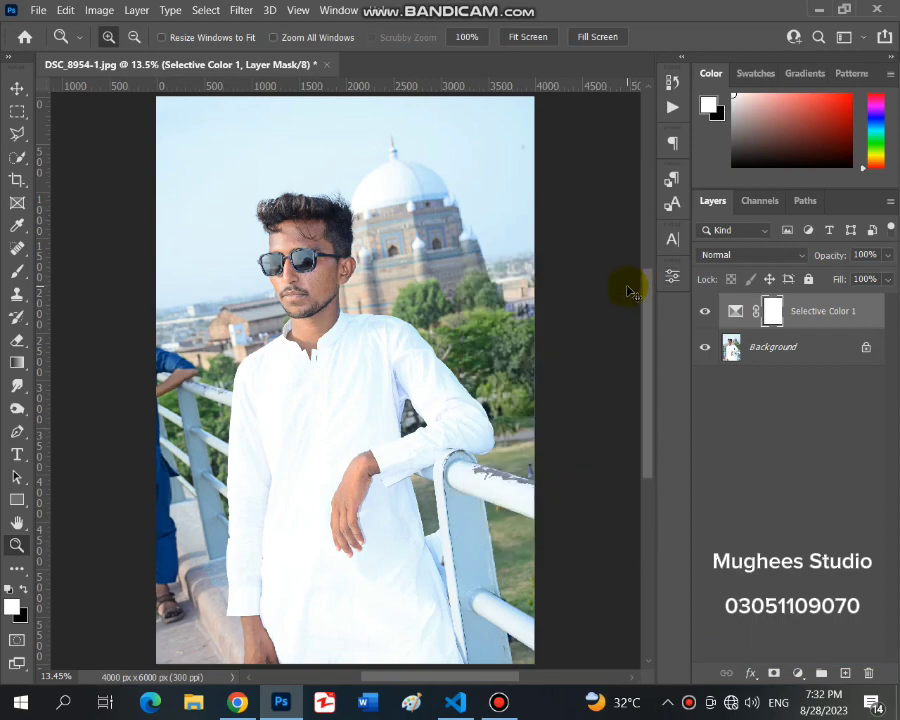
key(ctrl+e)
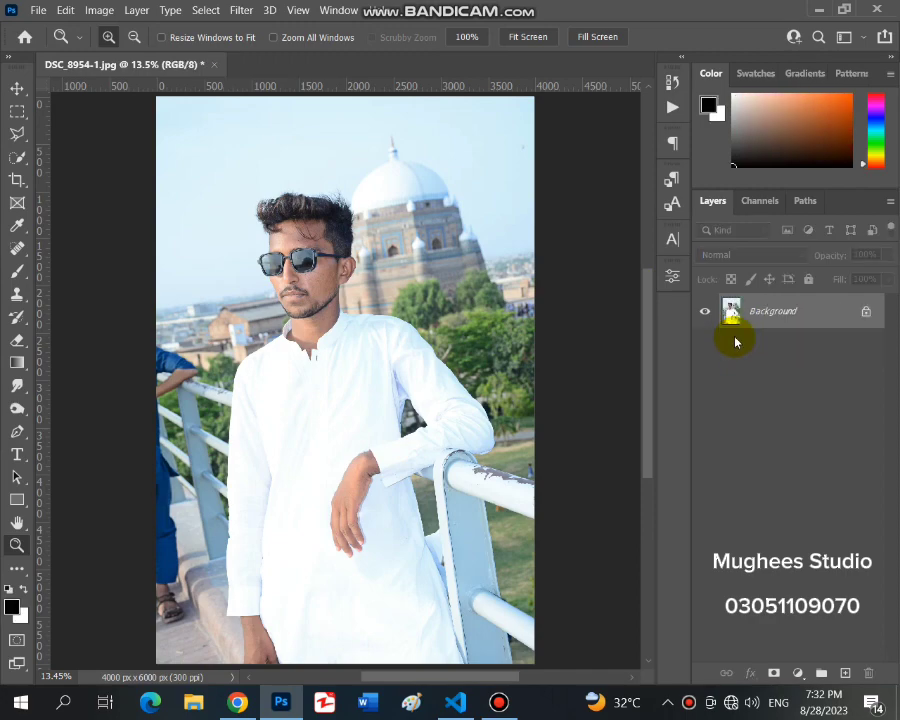
- Duplicate the merged photo as Layer 1 and open it in the Camera Raw Filter
key(ctrl+j)
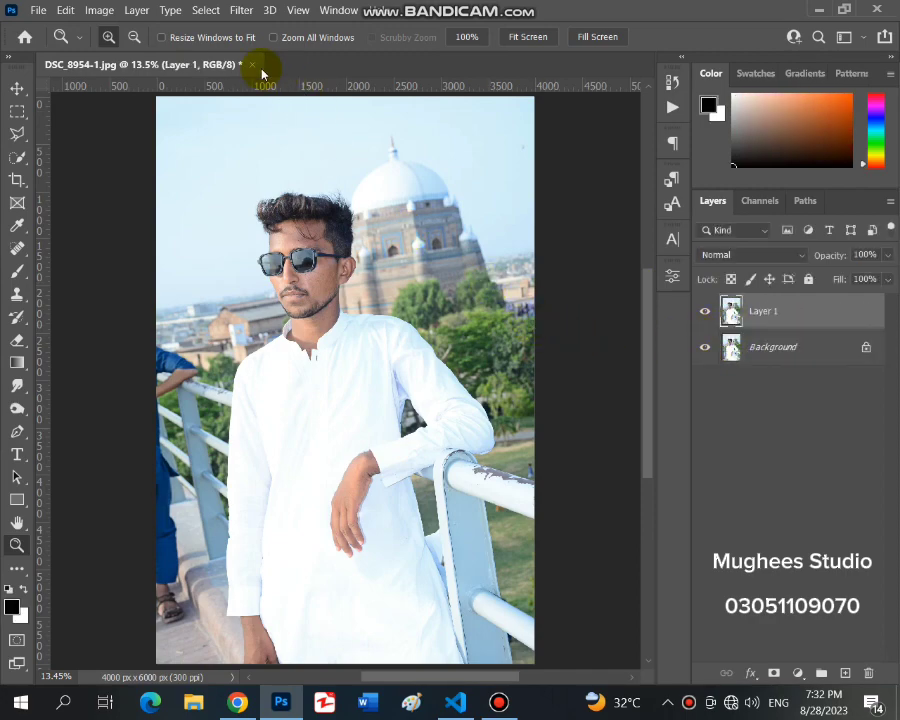
click(241, 10)
click(280, 131)
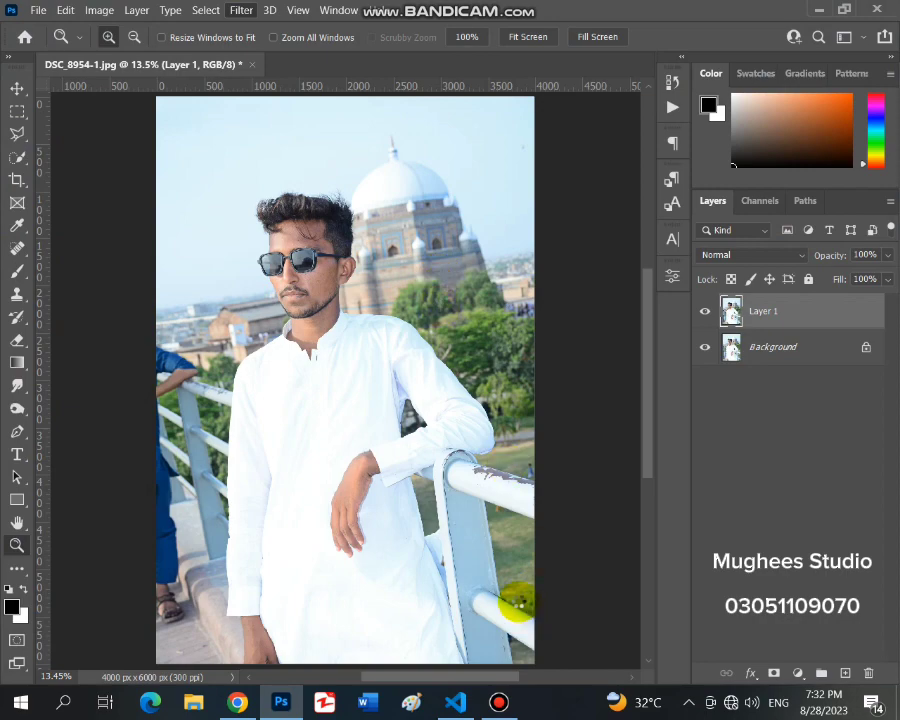
click(498, 704)
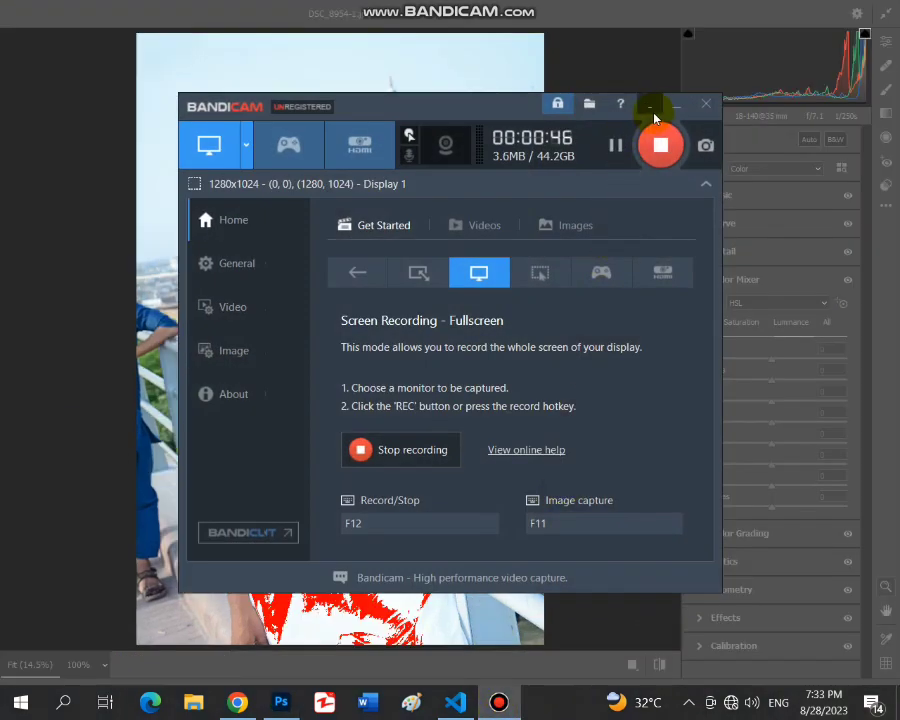
click(673, 106)
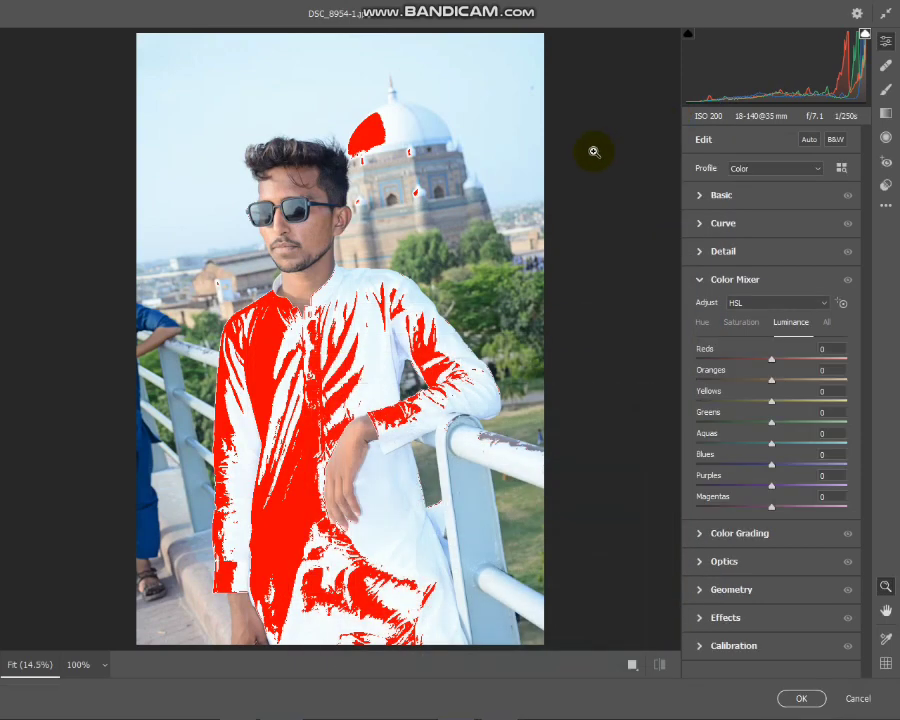
- Set Exposure +0.35, Highlights -100, Whites -79, Contrast -21, darker shadows and blacks, slight texture
click(724, 196)
drag(770, 310, 779, 307)
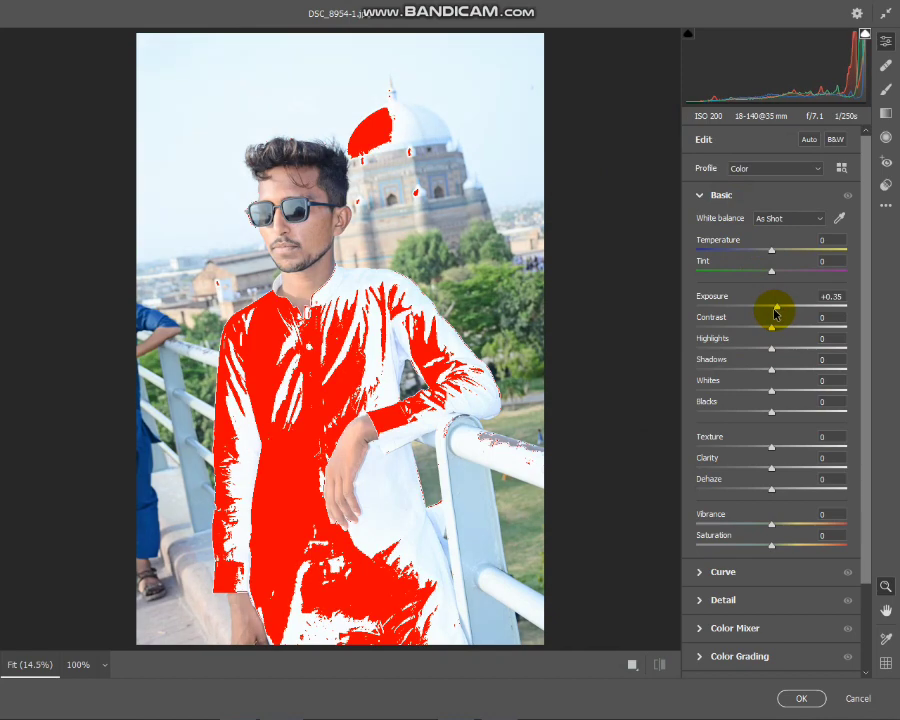
mouse_move(756, 352)
mouse_down()
mouse_move(796, 356)
mouse_move(617, 363)
mouse_up()
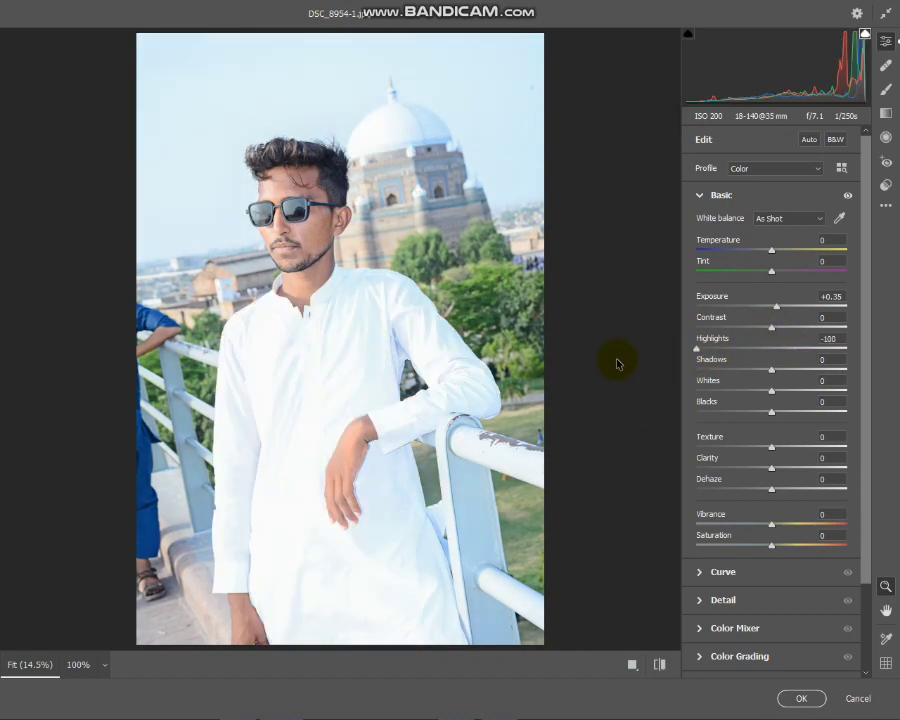
mouse_move(771, 370)
mouse_down()
mouse_move(739, 370)
mouse_move(797, 387)
mouse_move(680, 395)
mouse_move(711, 390)
mouse_up()
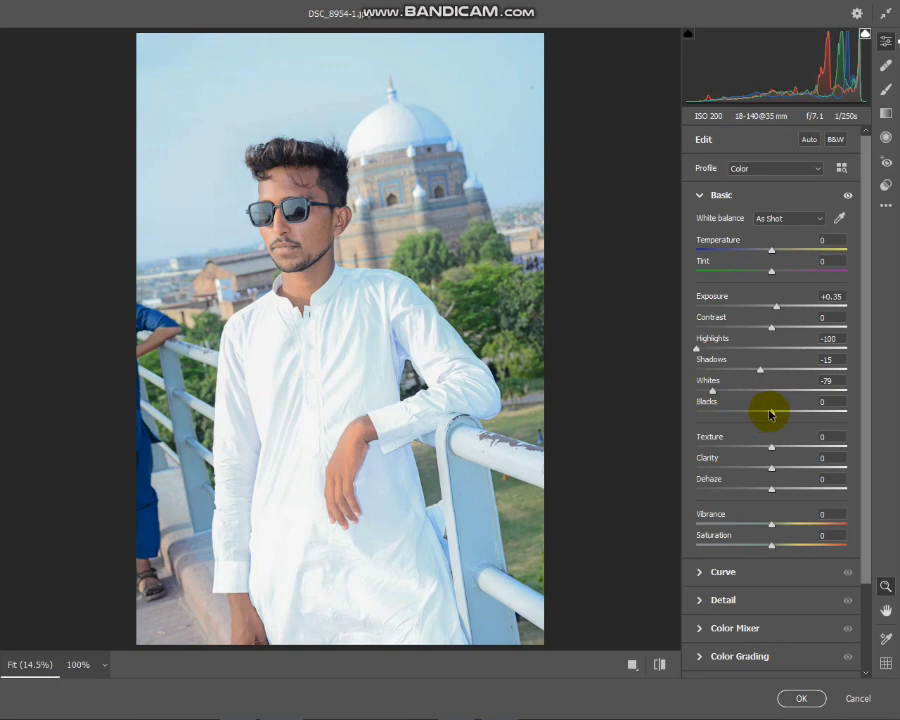
mouse_move(770, 412)
mouse_down()
mouse_move(785, 416)
mouse_move(757, 414)
mouse_up()
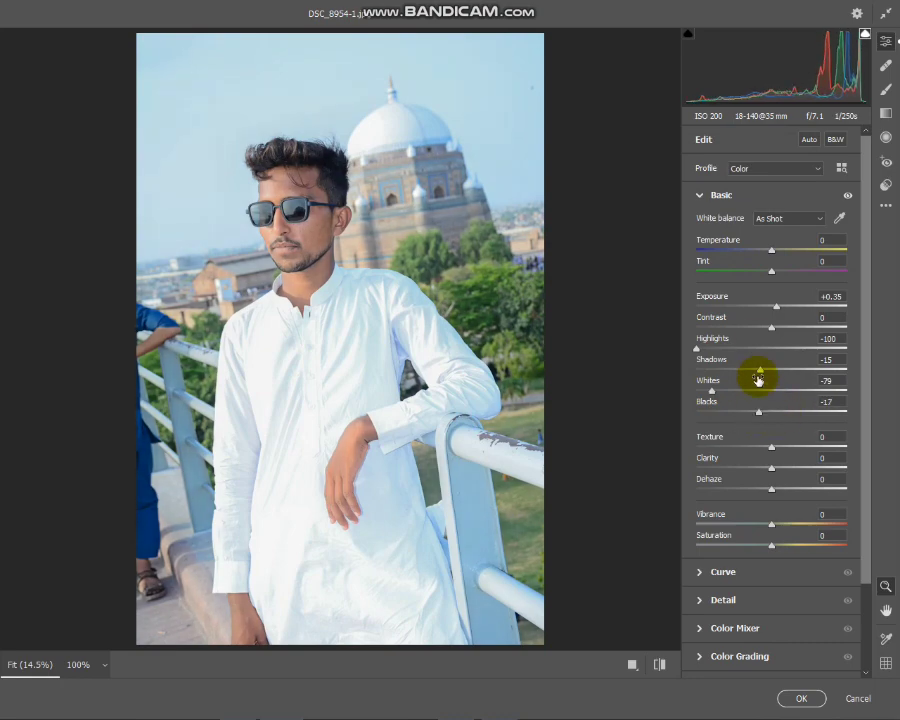
mouse_move(758, 330)
mouse_down()
mouse_move(731, 327)
mouse_move(763, 341)
mouse_move(751, 337)
mouse_move(755, 330)
mouse_up()
mouse_move(777, 456)
mouse_down()
mouse_move(793, 452)
mouse_move(765, 446)
mouse_move(797, 472)
mouse_move(772, 464)
mouse_up()
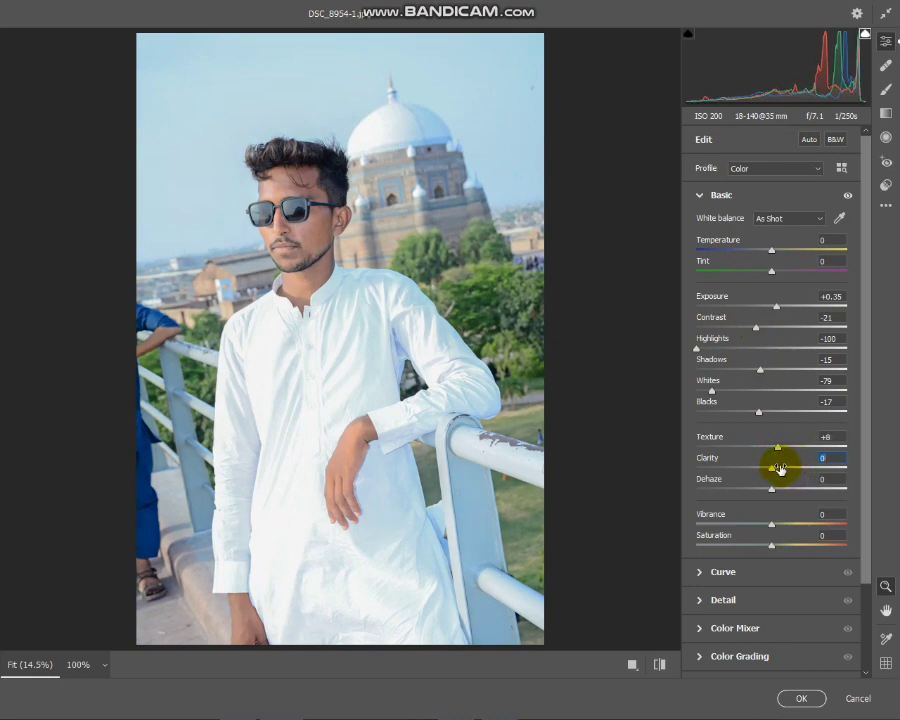
- Boost Vibrance to +73 and raise Saturation to +29
click(809, 525)
drag(826, 531, 830, 531)
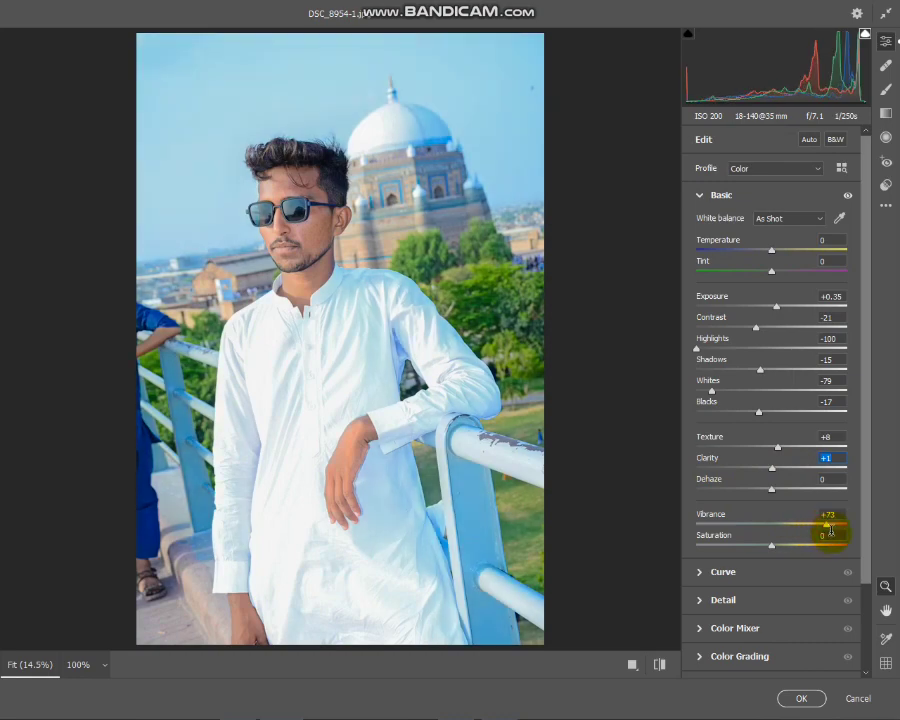
click(798, 546)
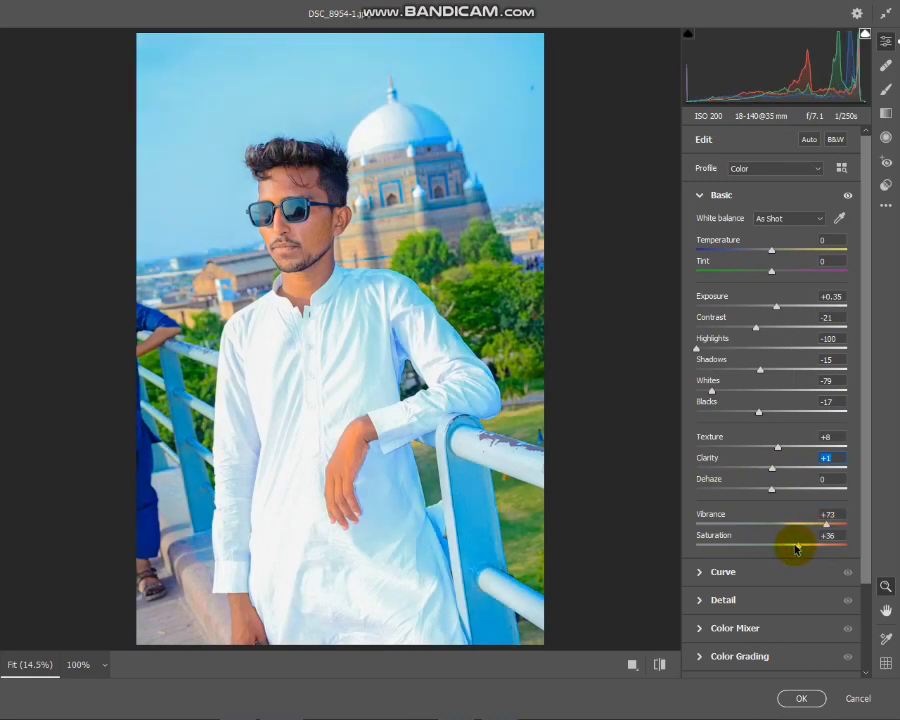
scroll(791, 548, down, 3)
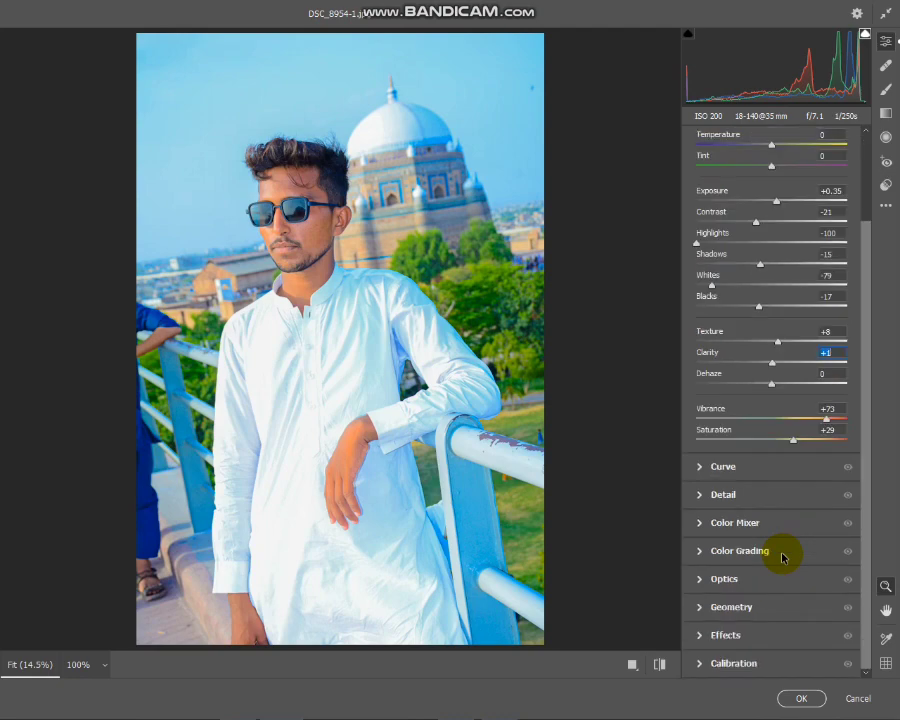
- Brighten the midtones with a point on the tone curve
click(718, 464)
drag(765, 350, 767, 344)
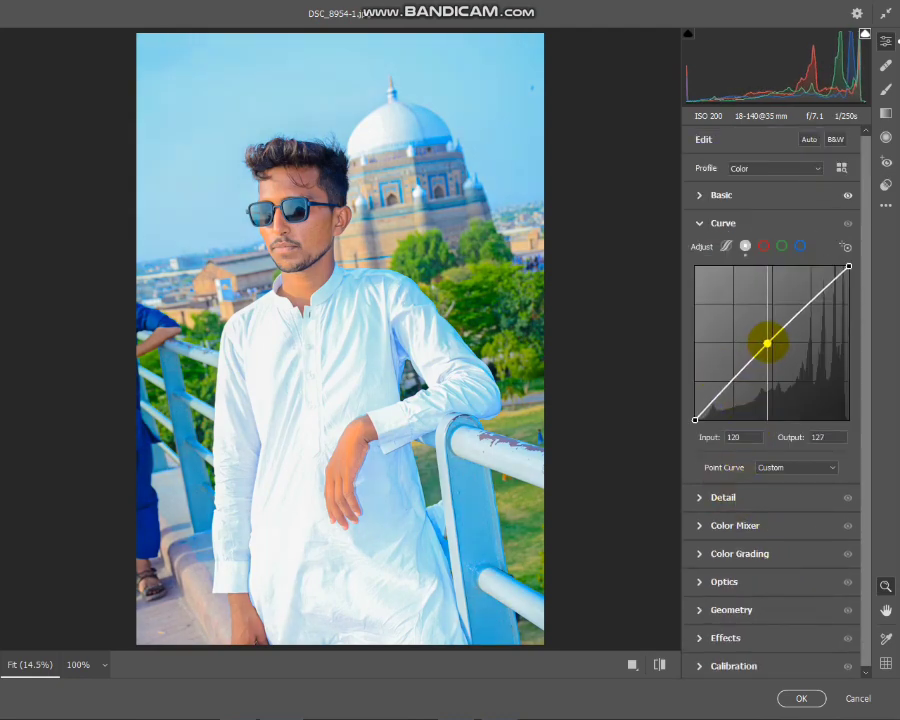
click(705, 225)
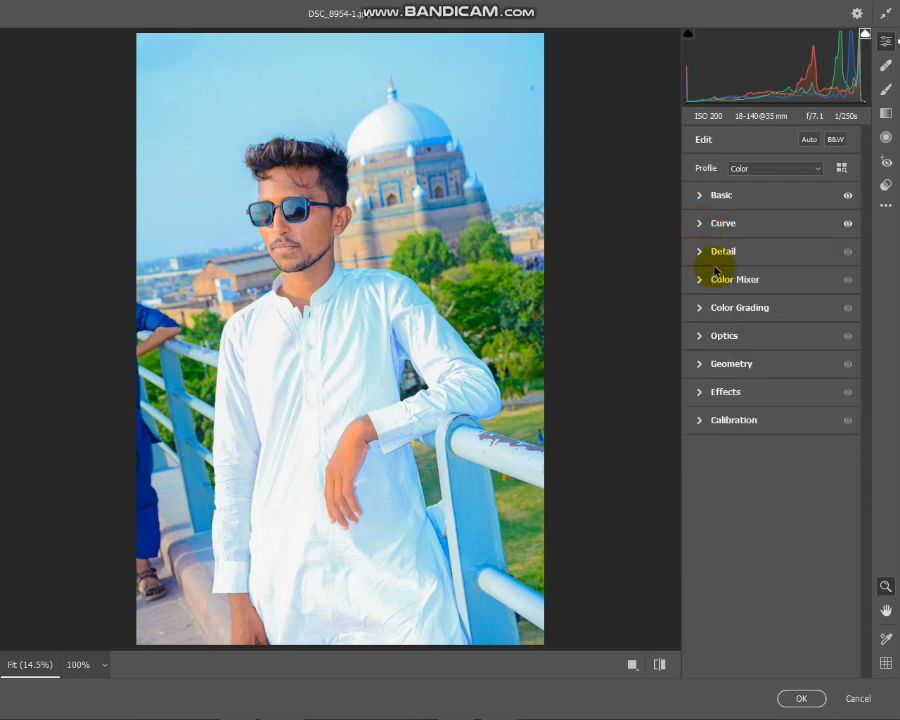
- Increase Sharpening to 150 in the Detail settings
click(705, 251)
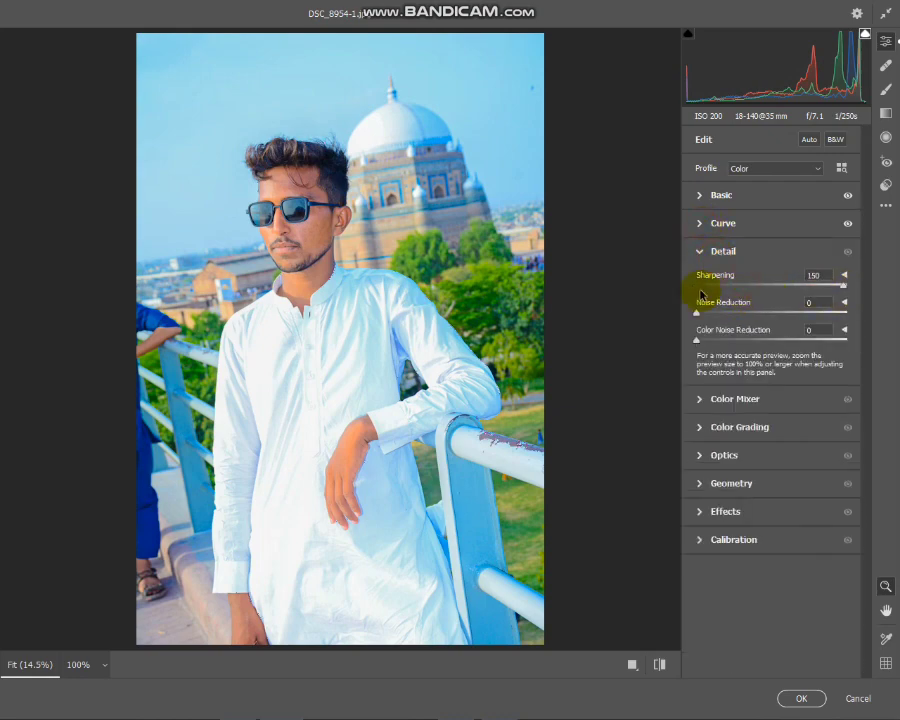
drag(697, 285, 736, 287)
click(719, 251)
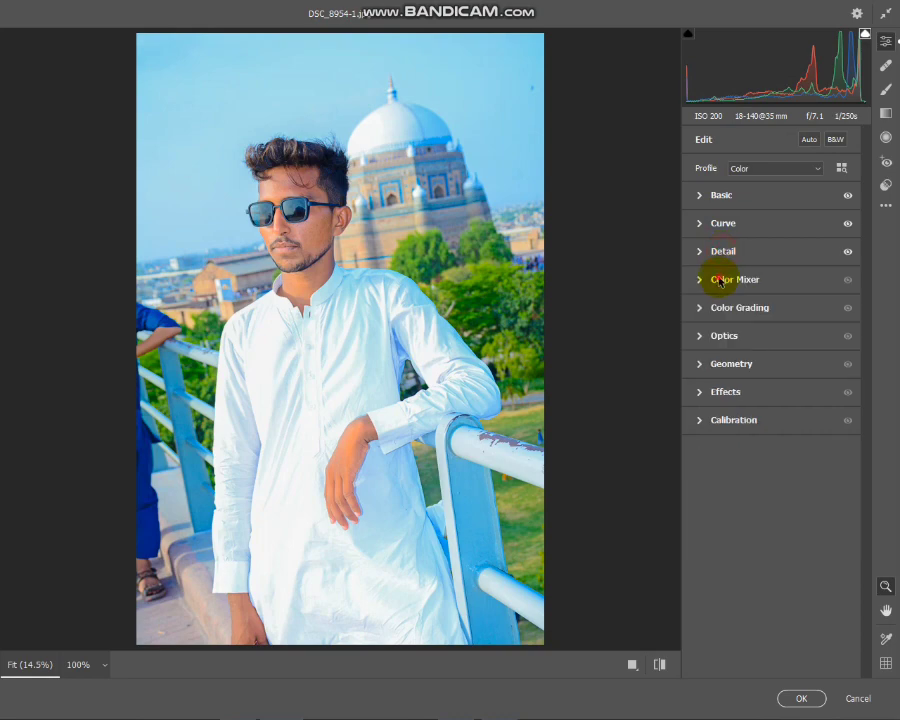
- In Calibration, set Blue Primary Saturation to +50 and Green Primary Hue to +24
click(716, 279)
click(710, 280)
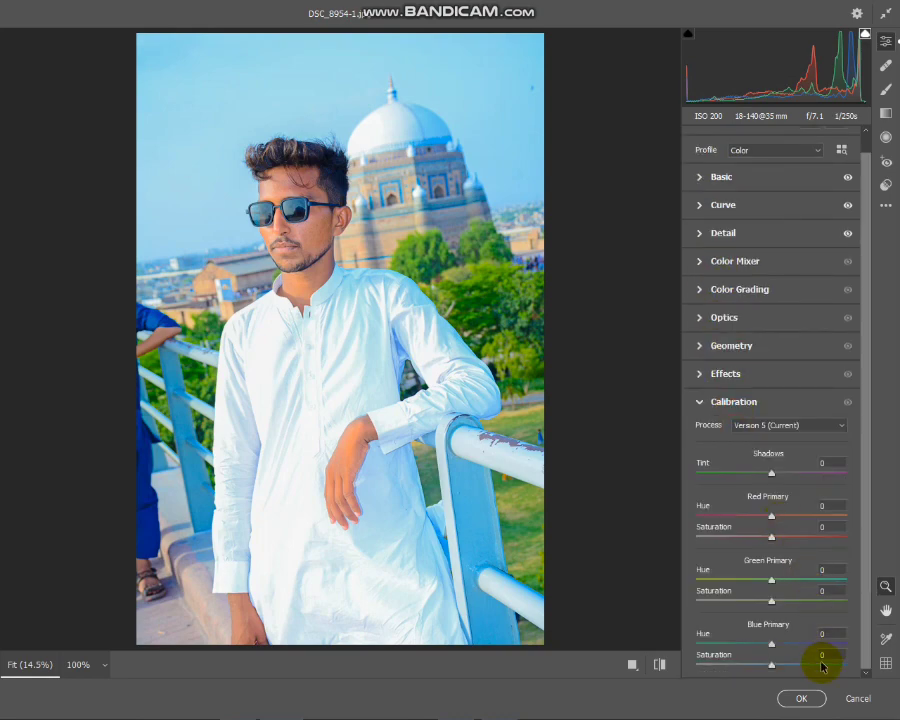
click(825, 665)
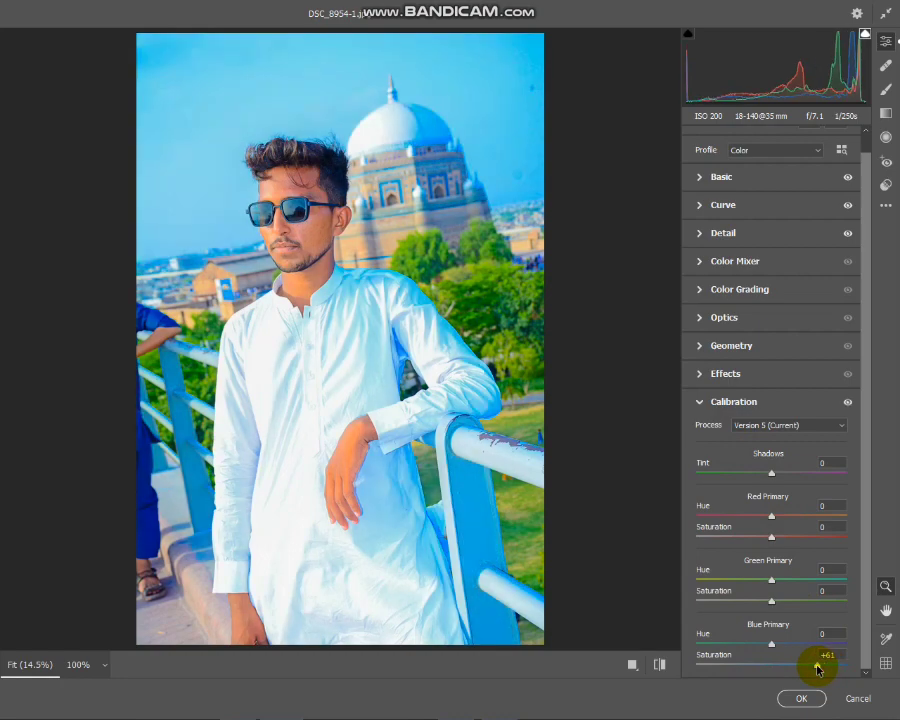
drag(817, 669, 808, 665)
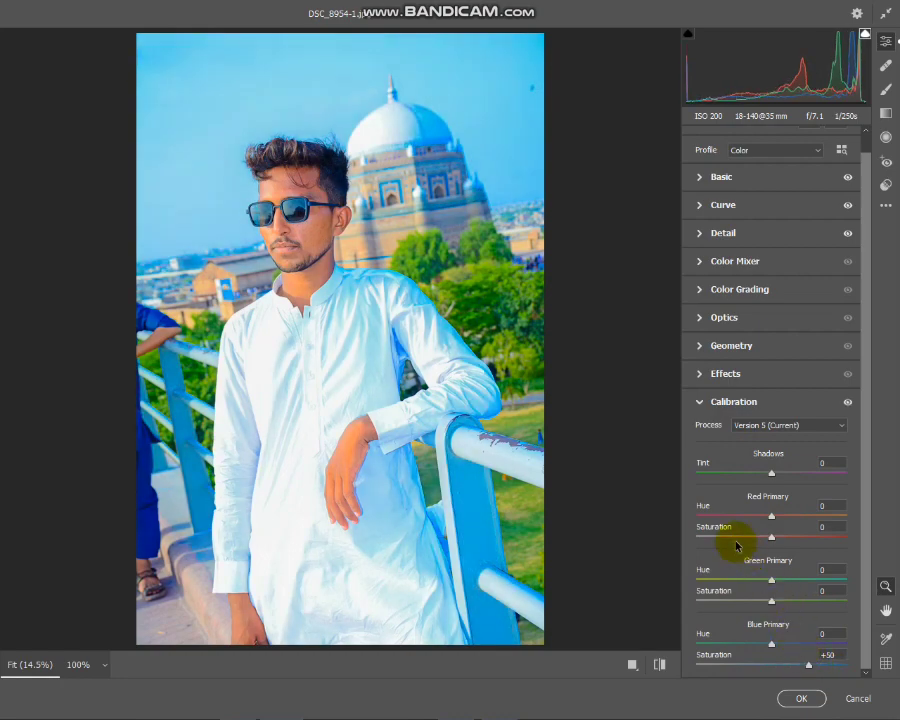
drag(769, 581, 797, 583)
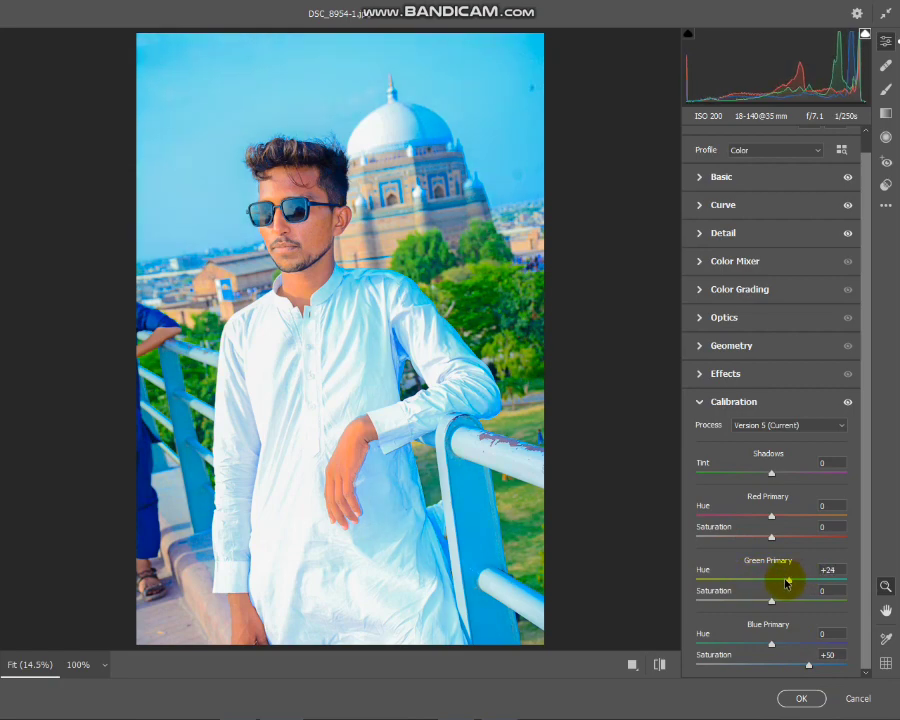
- Add an Effects vignette of -17 with Roundness +39
click(718, 378)
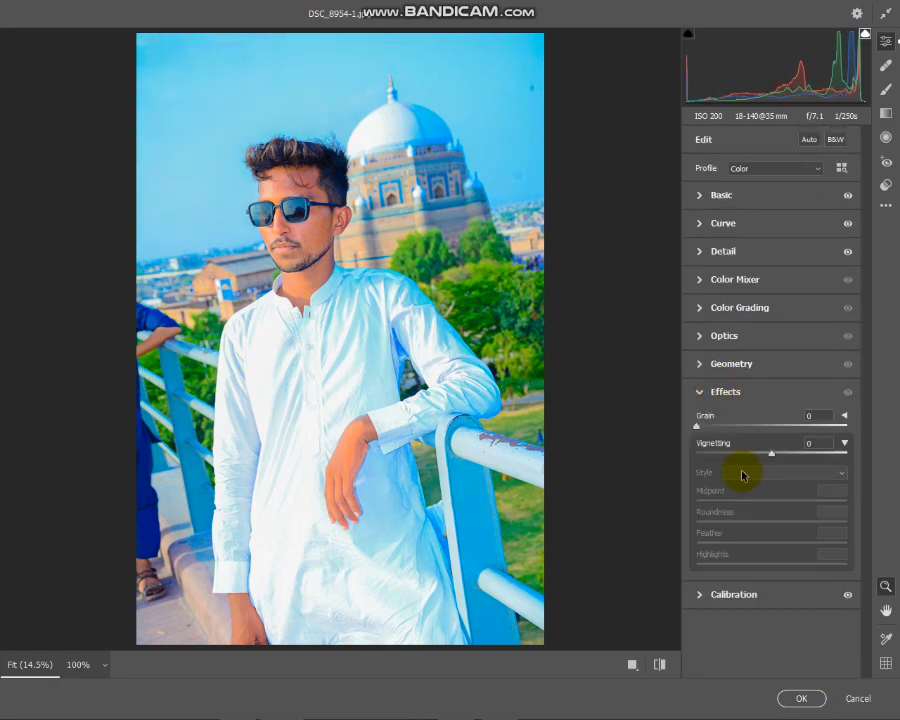
mouse_move(772, 456)
mouse_down()
mouse_move(739, 458)
mouse_move(758, 464)
mouse_up()
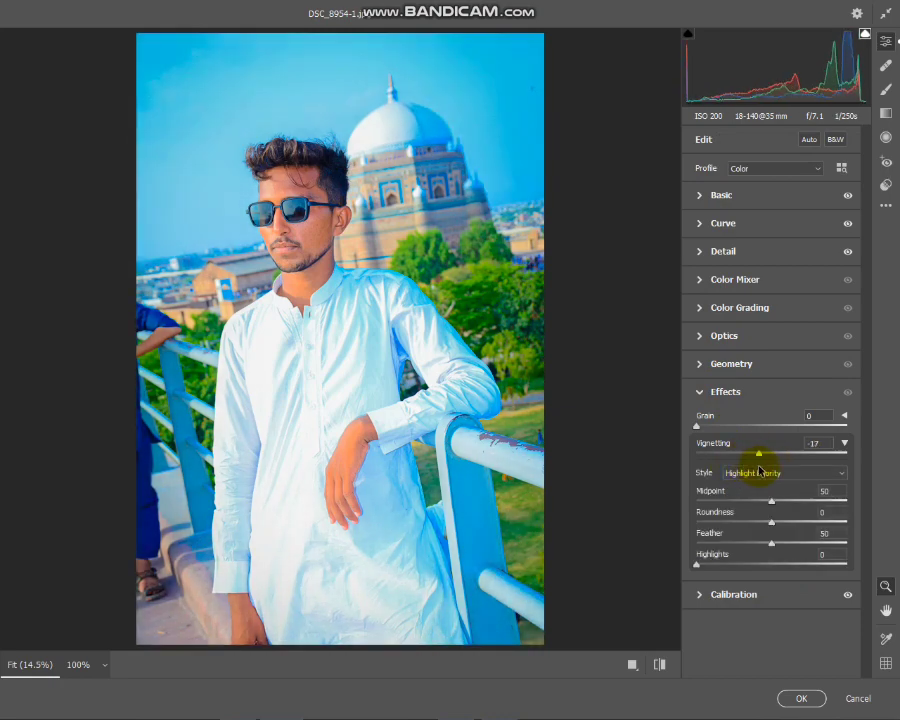
mouse_move(763, 516)
mouse_down()
mouse_move(720, 519)
mouse_move(767, 525)
mouse_move(658, 517)
mouse_move(824, 517)
mouse_move(799, 519)
mouse_up()
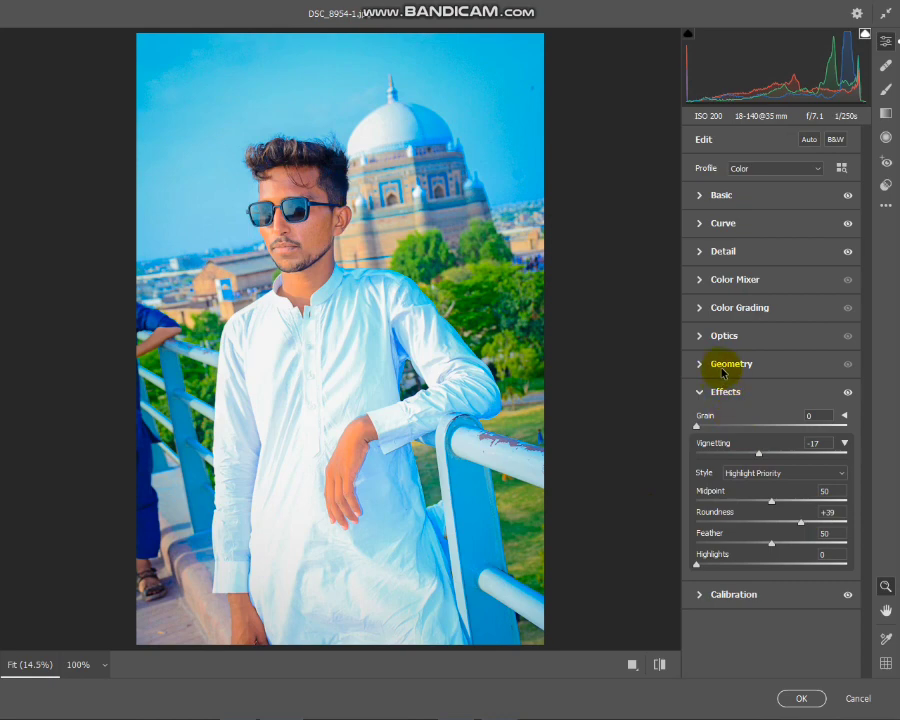
- In Optics, try a lens Distortion correction, then reset Distortion to 0
click(722, 366)
click(724, 361)
click(728, 340)
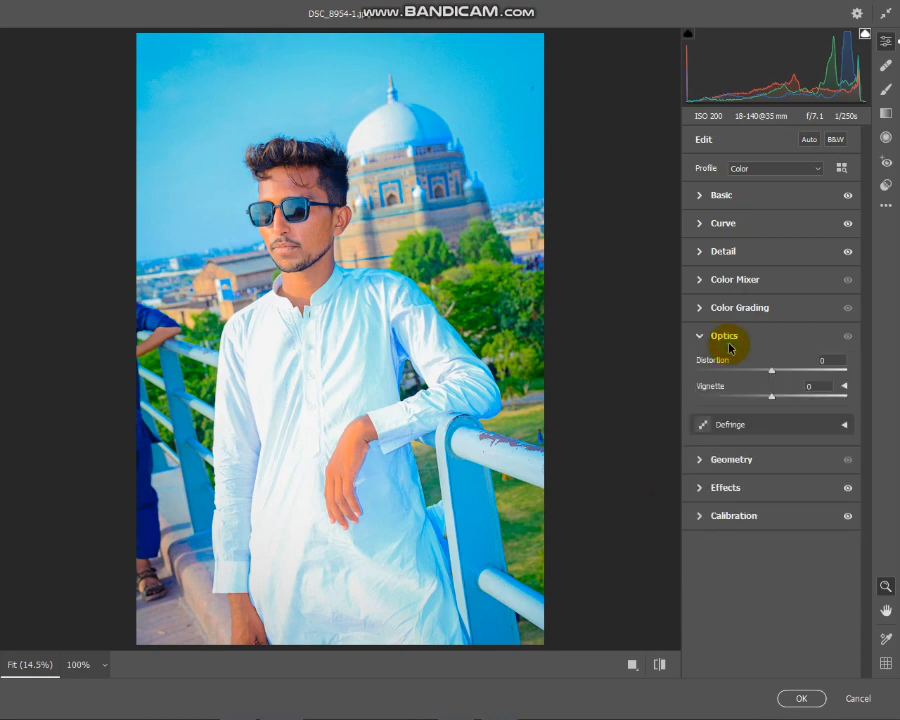
click(729, 309)
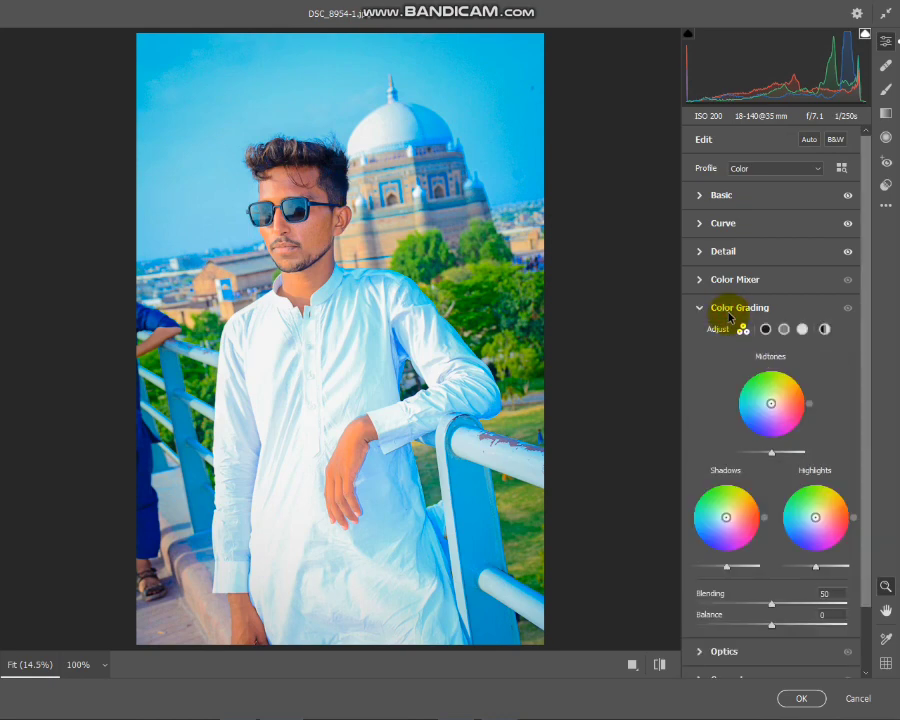
click(729, 309)
click(741, 340)
click(766, 370)
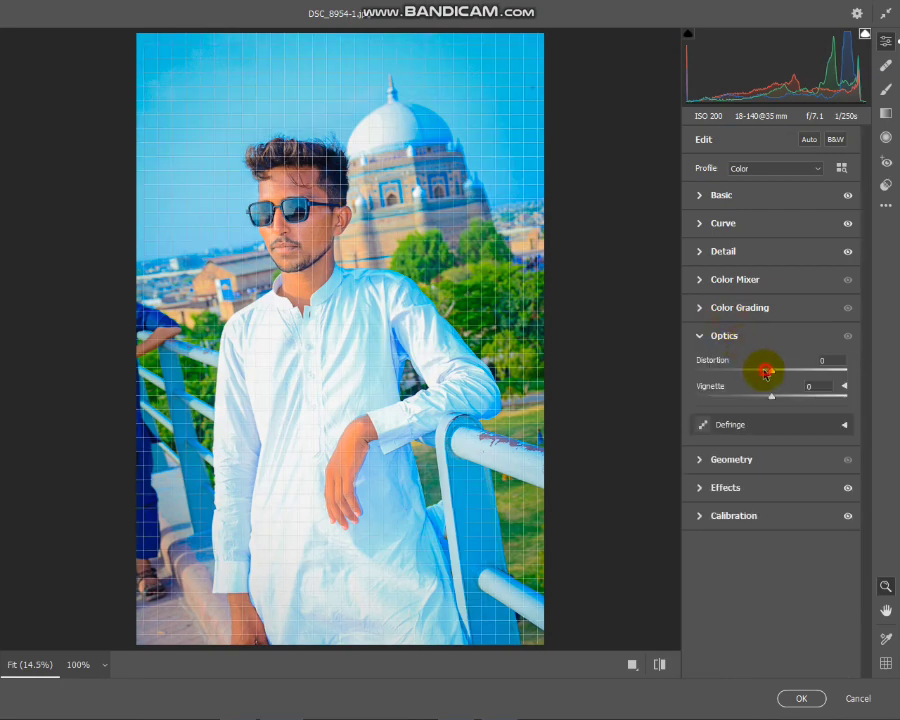
mouse_move(766, 370)
mouse_down()
mouse_move(724, 372)
mouse_move(763, 371)
mouse_up()
click(818, 360)
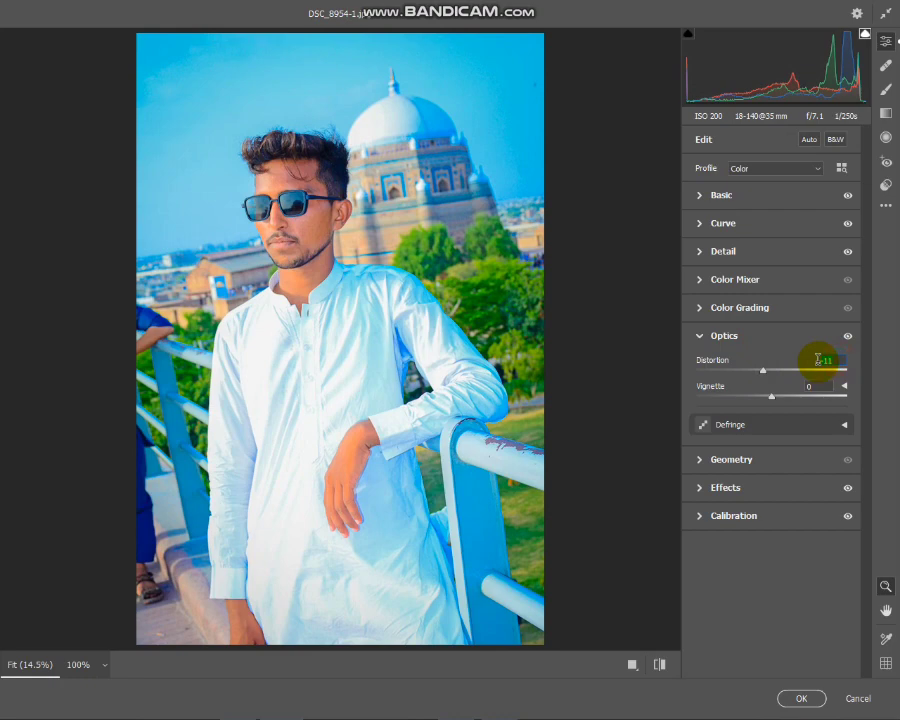
text(0)
key(Return)
- Darken the edges with the Optics Vignette slider, then brighten them back slightly
drag(766, 398, 732, 396)
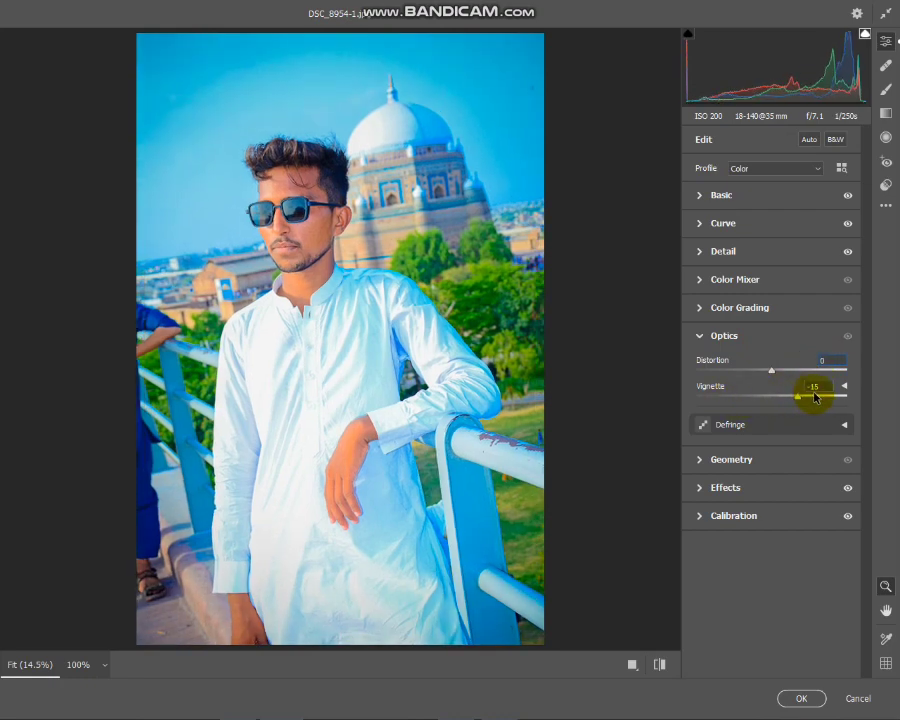
mouse_move(815, 397)
mouse_down()
mouse_move(766, 398)
mouse_move(779, 403)
mouse_up()
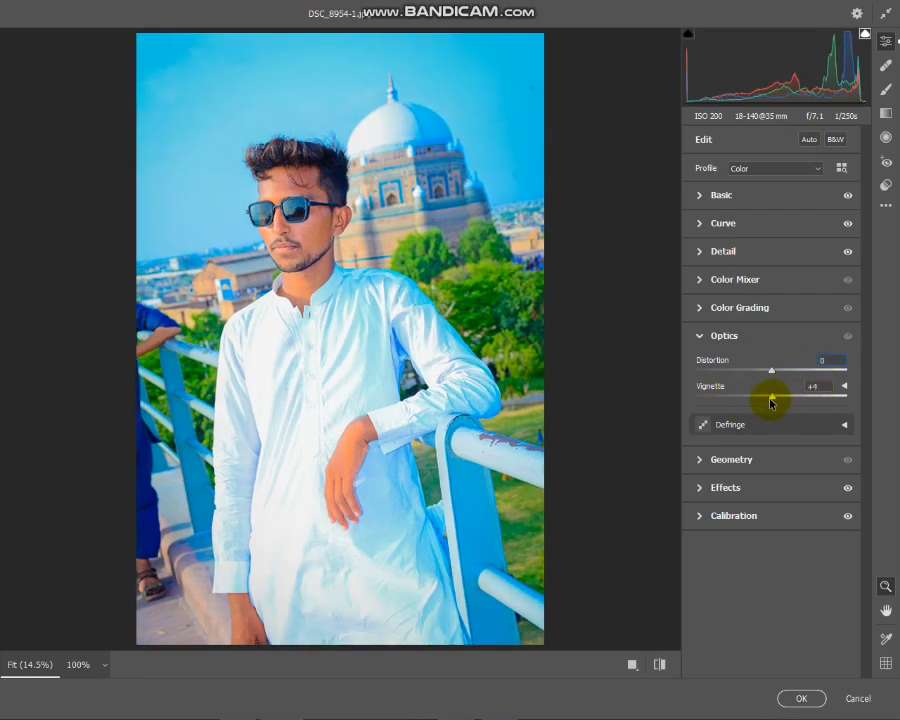
click(727, 308)
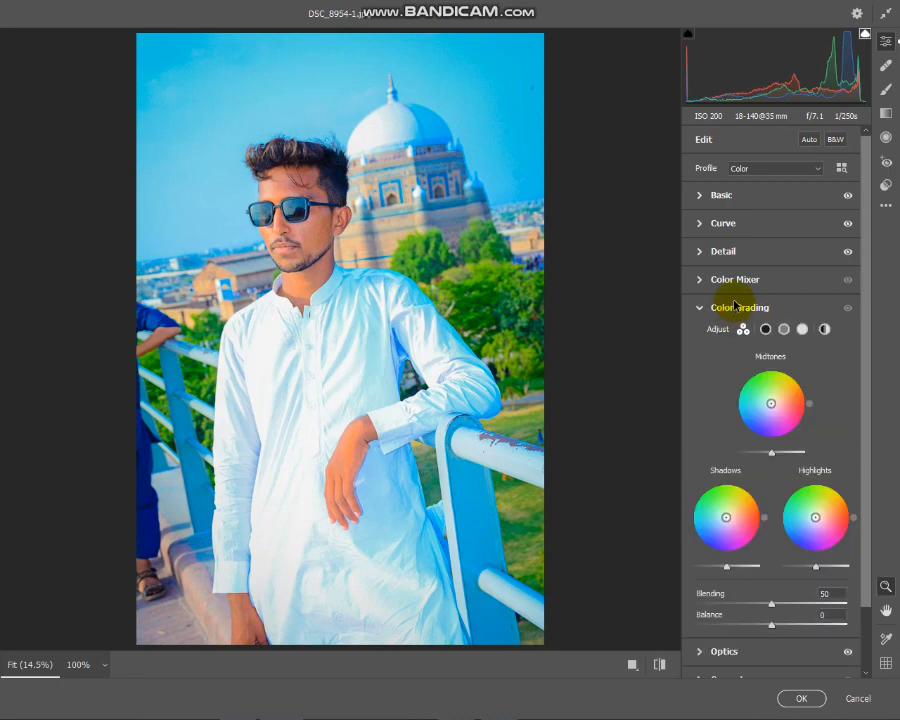
- Reset the Yellows hue, lower Oranges and Purples saturation, and lighten reds and oranges
click(735, 281)
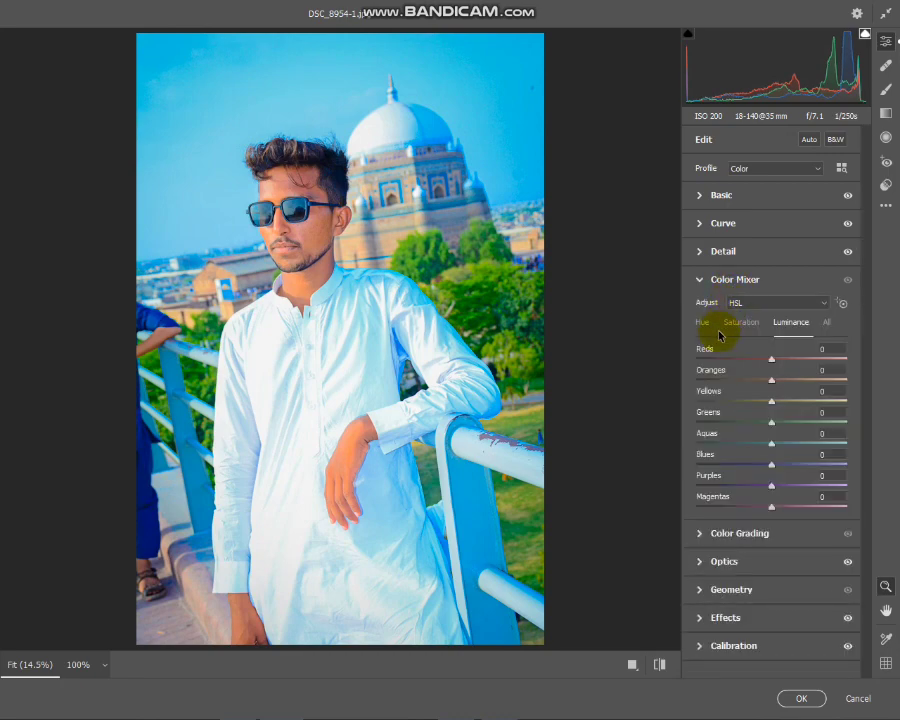
click(700, 323)
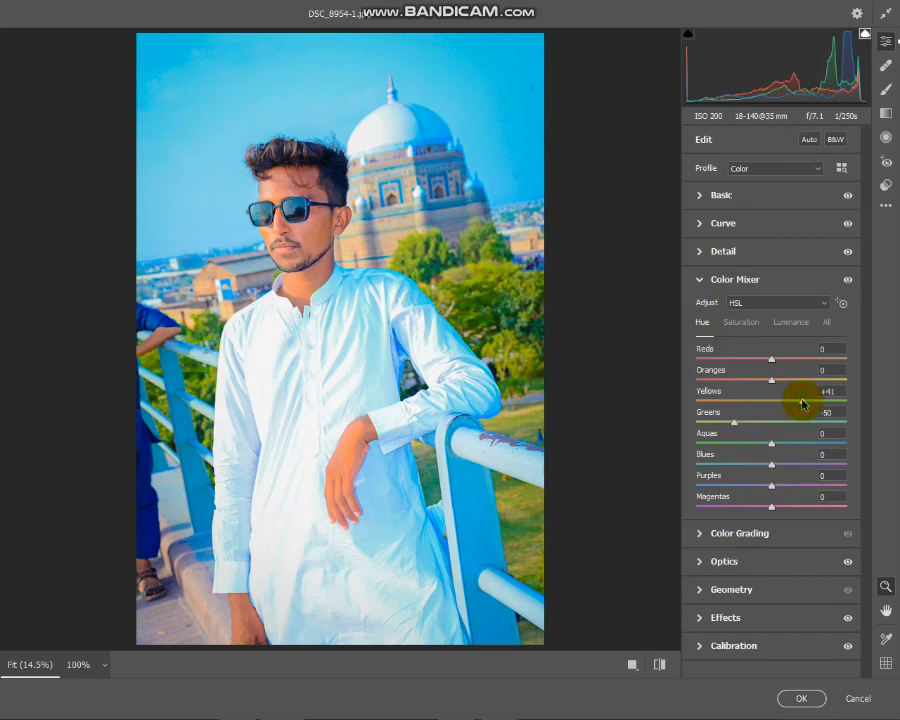
double_click(801, 401)
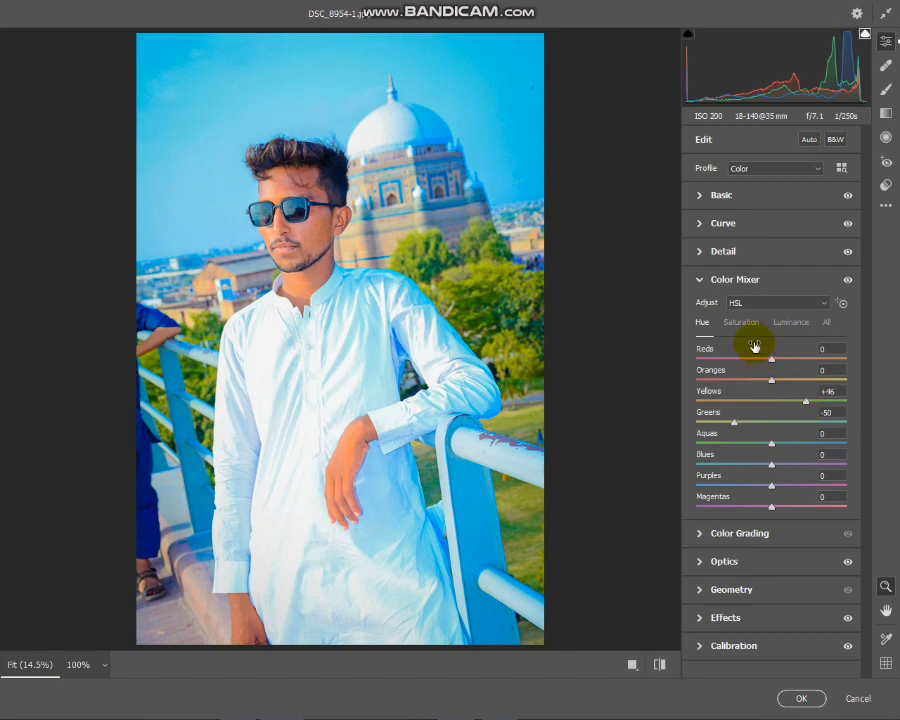
click(738, 330)
drag(753, 381, 748, 383)
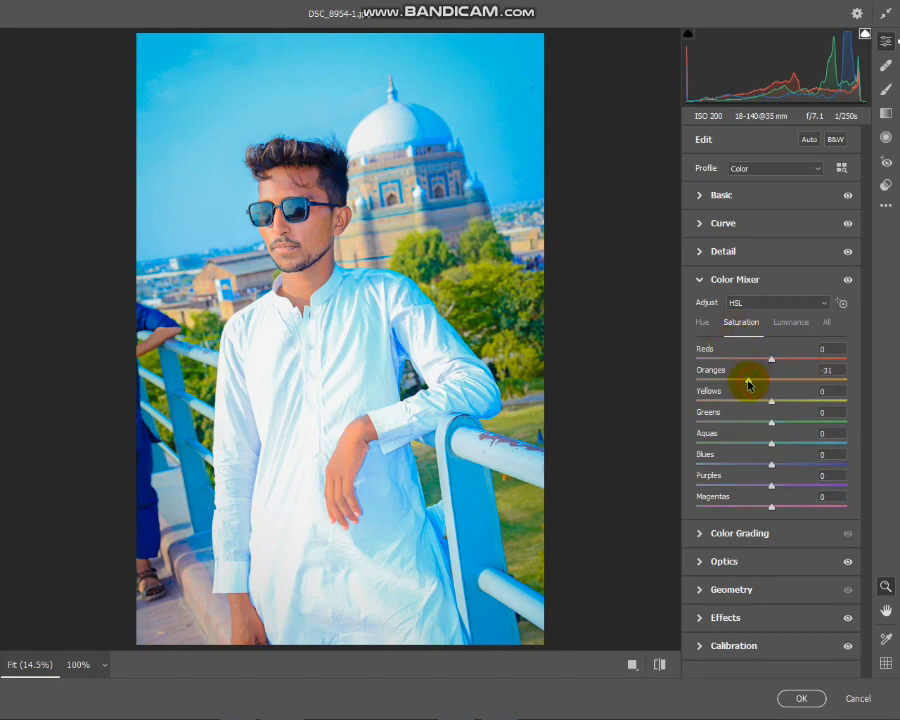
mouse_move(769, 484)
mouse_down()
mouse_move(850, 488)
mouse_move(708, 488)
mouse_move(844, 506)
mouse_move(737, 510)
mouse_move(761, 507)
mouse_up()
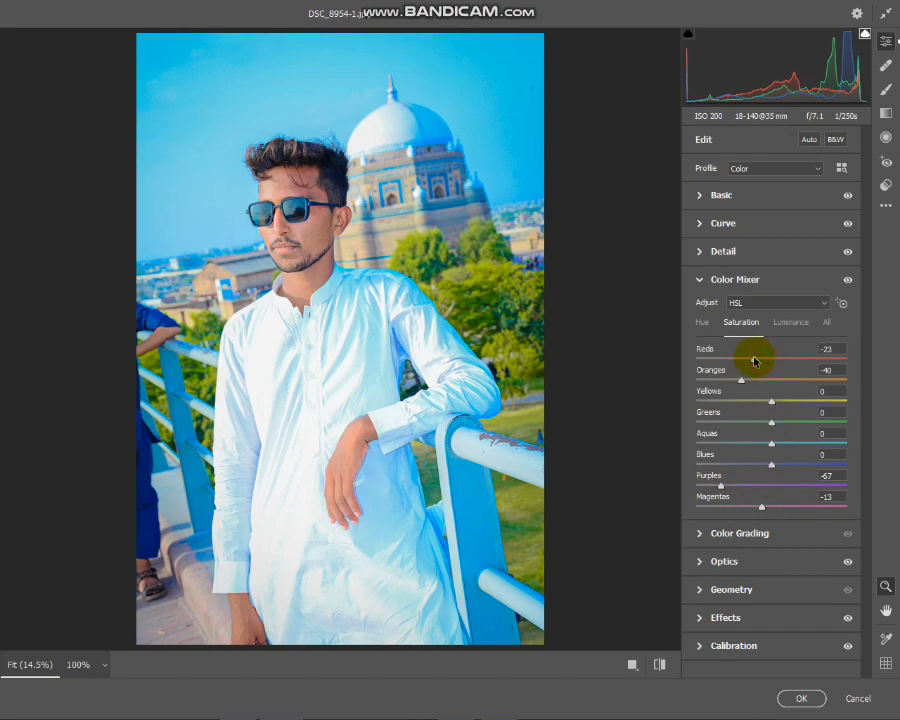
click(790, 322)
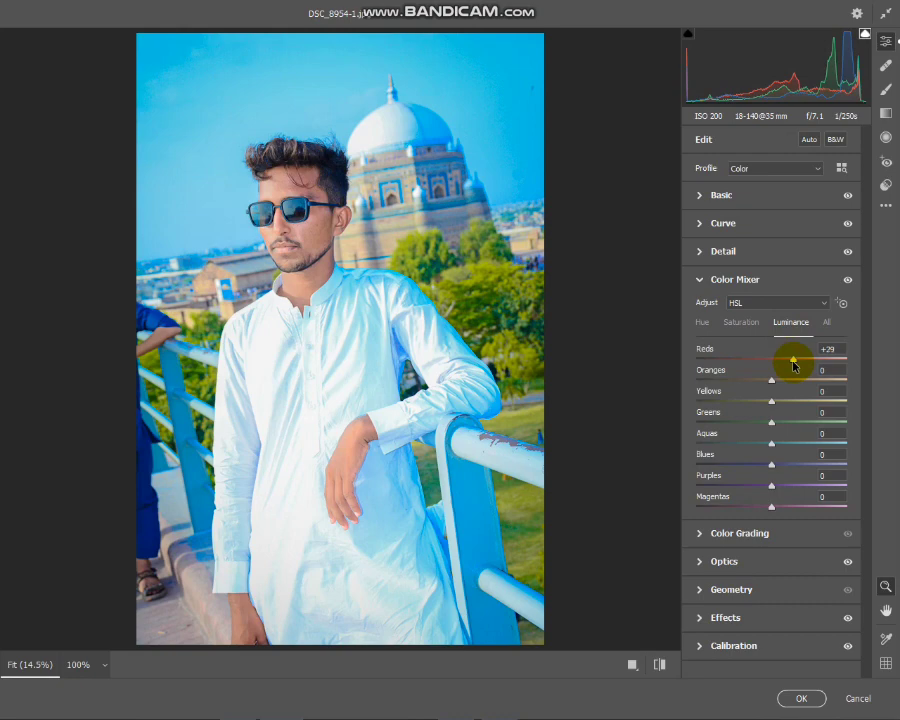
drag(789, 381, 779, 381)
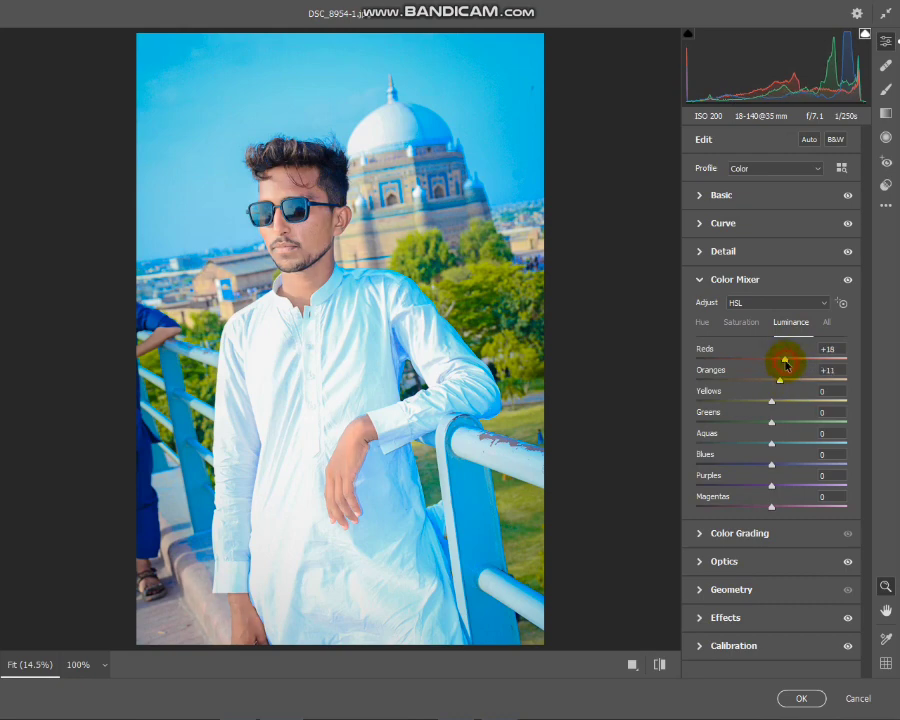
- Adjust Yellows saturation, ease Oranges desaturation, and shift Oranges hue and Blues toward cyan
click(741, 323)
mouse_move(771, 401)
mouse_down()
mouse_move(757, 400)
mouse_move(852, 402)
mouse_move(826, 402)
mouse_move(801, 420)
mouse_up()
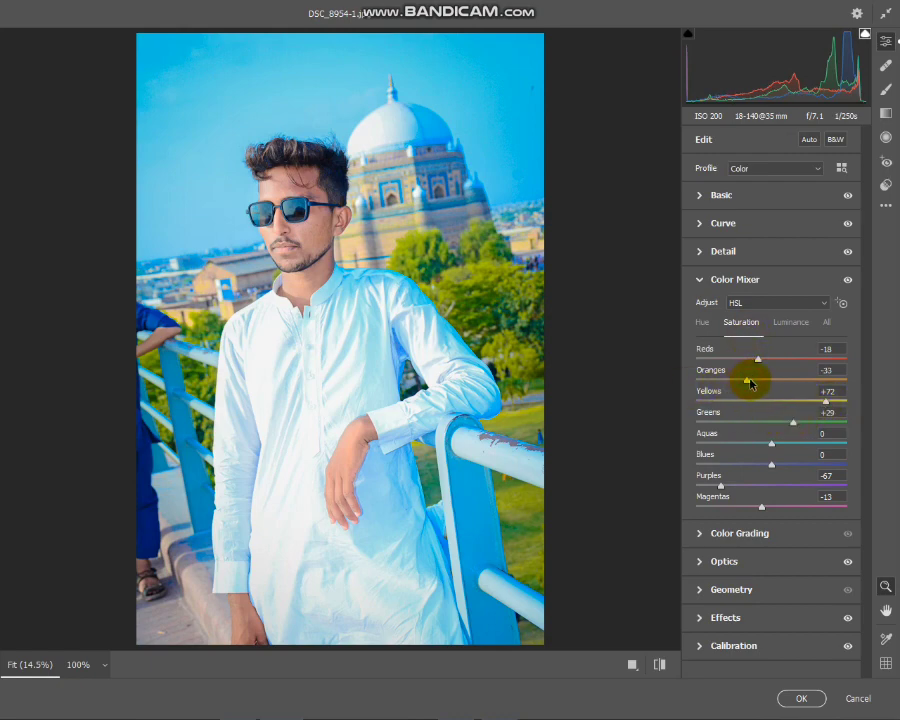
mouse_move(742, 382)
mouse_down()
mouse_move(735, 376)
mouse_move(751, 377)
mouse_up()
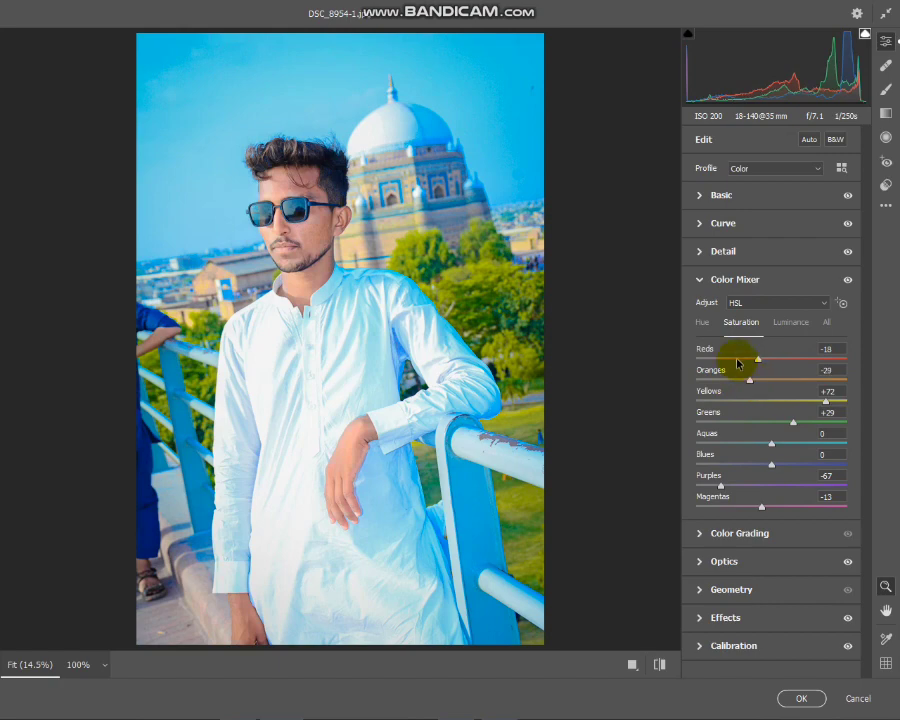
click(704, 328)
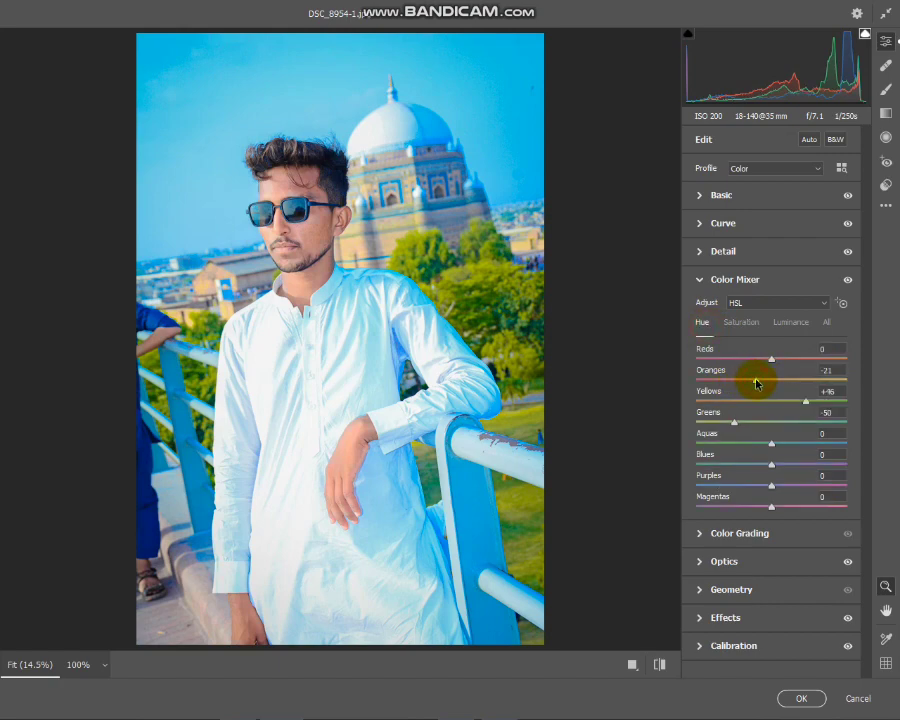
mouse_move(765, 386)
mouse_down()
mouse_move(805, 394)
mouse_move(776, 388)
mouse_move(742, 360)
mouse_move(800, 364)
mouse_up()
mouse_move(741, 463)
mouse_down()
mouse_move(723, 465)
mouse_move(755, 470)
mouse_move(790, 446)
mouse_up()
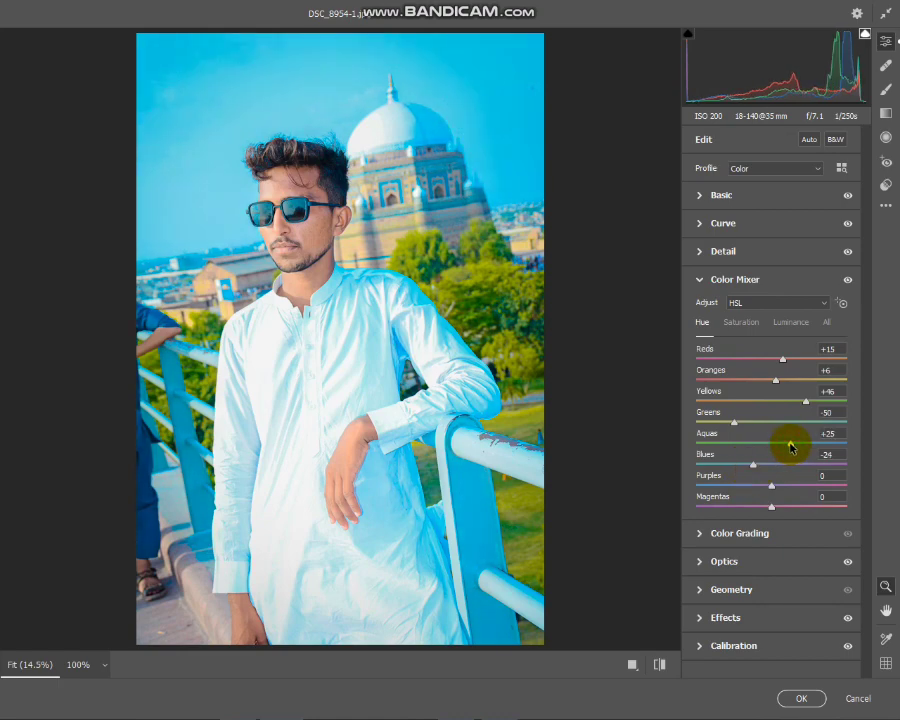
- Raise Blue Primary Saturation to +61 in Calibration
click(726, 617)
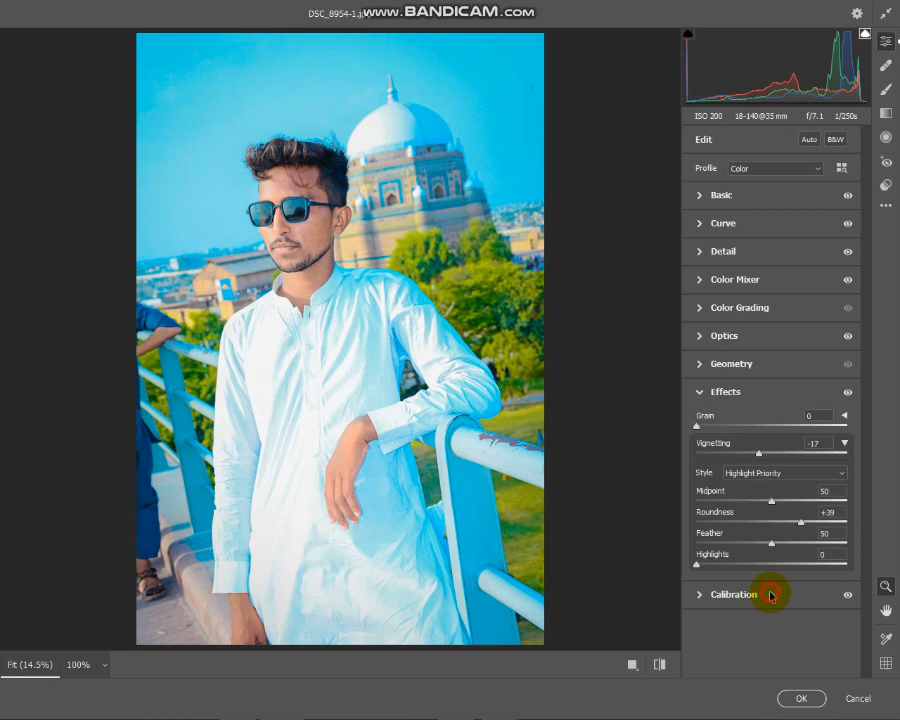
click(770, 596)
drag(817, 665, 818, 665)
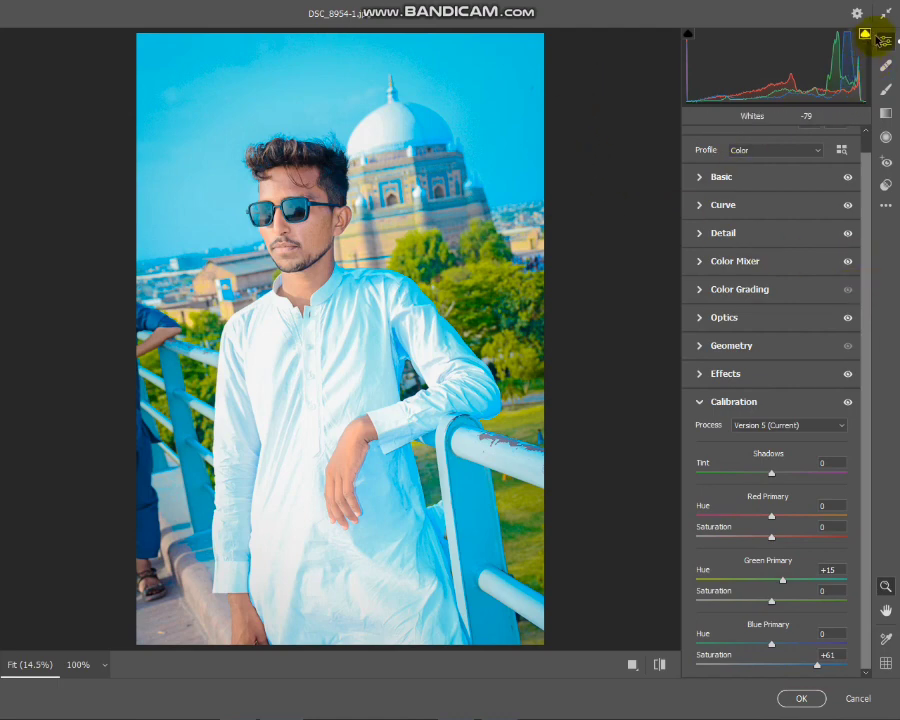
- Open Camera Raw Preferences and close them without changes
click(855, 15)
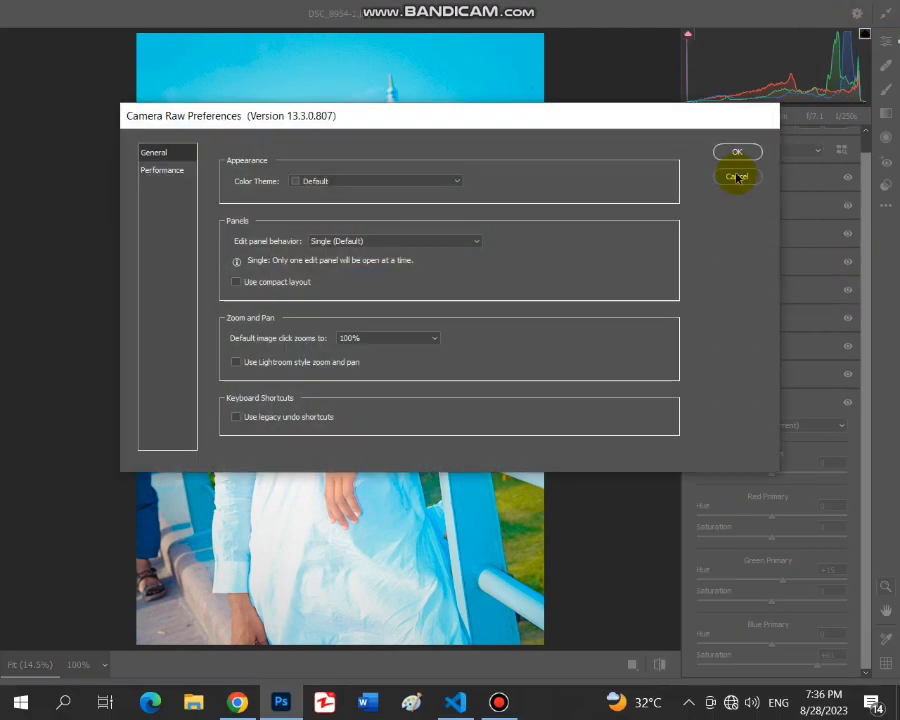
click(737, 177)
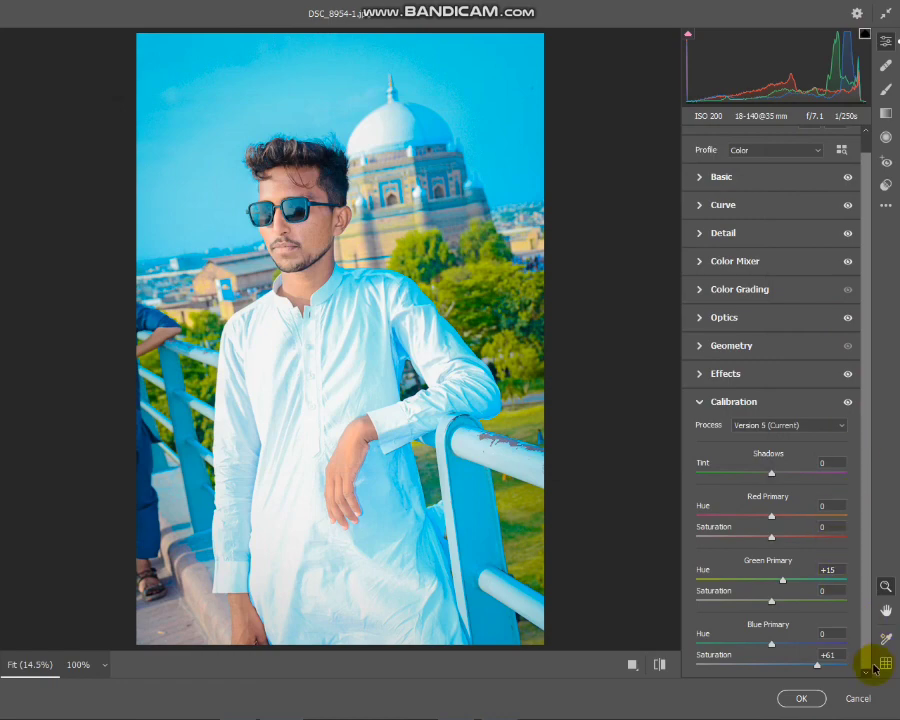
click(884, 208)
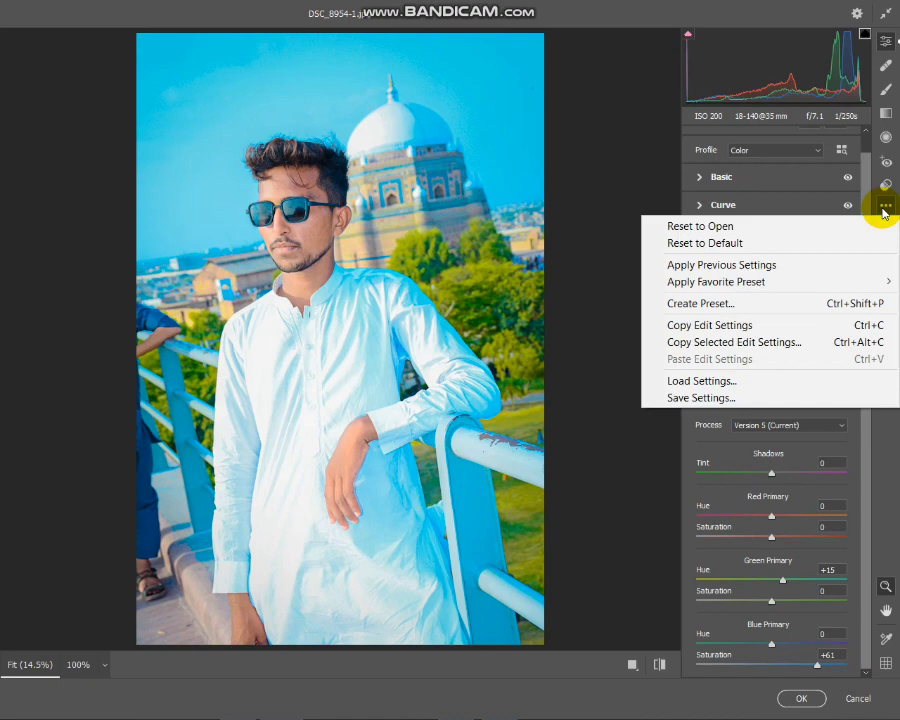
- Reopen Camera Raw Preferences, cancel them, and return to the Basic adjustments
click(858, 15)
click(860, 16)
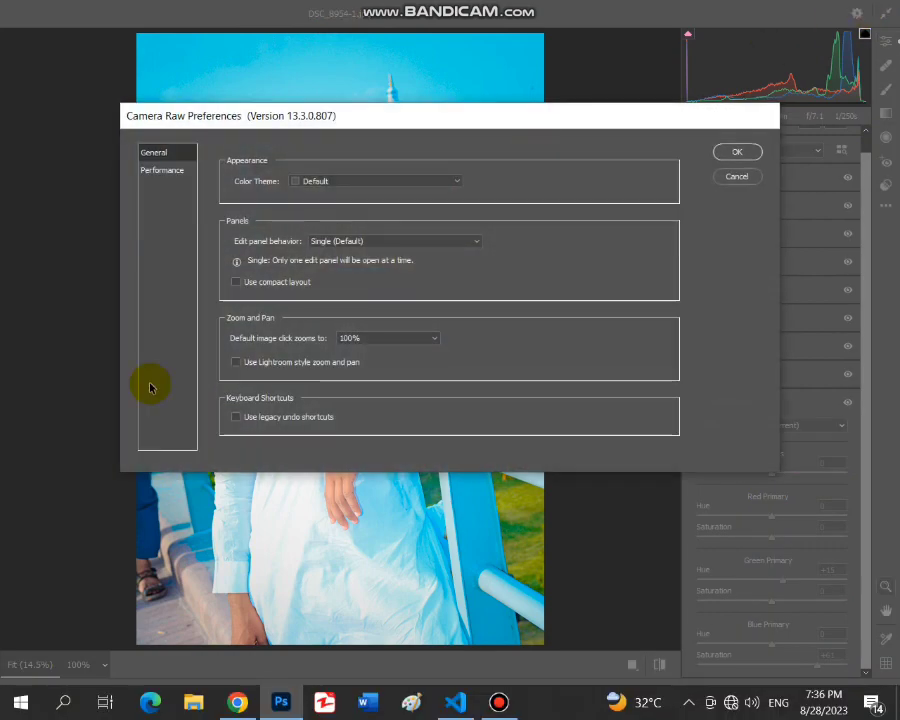
click(736, 176)
click(765, 177)
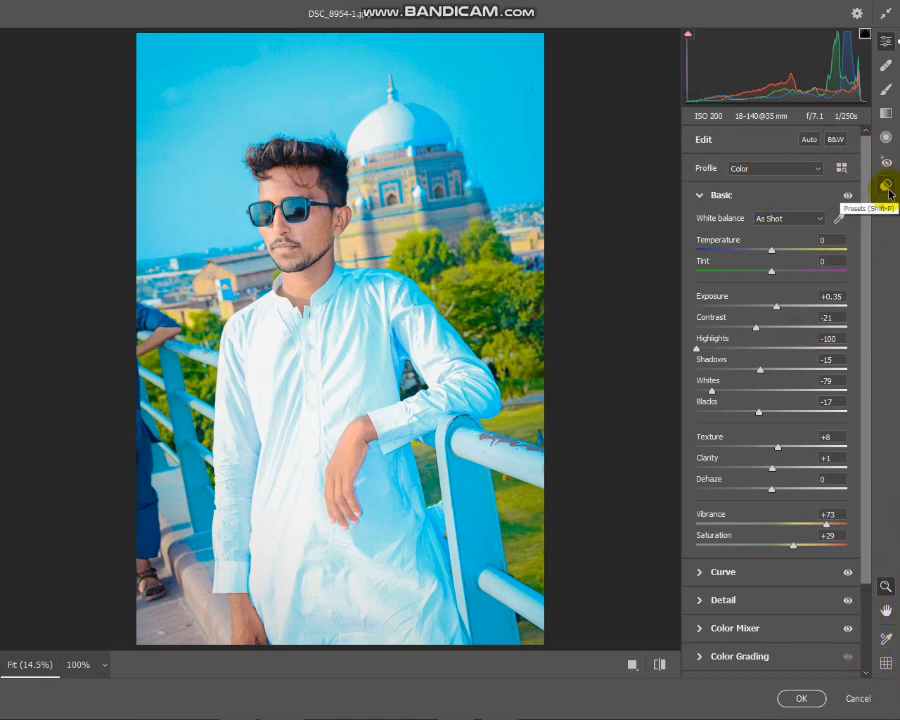
- From the Presets panel, start Save Settings with Subset set to All, then cancel
click(887, 189)
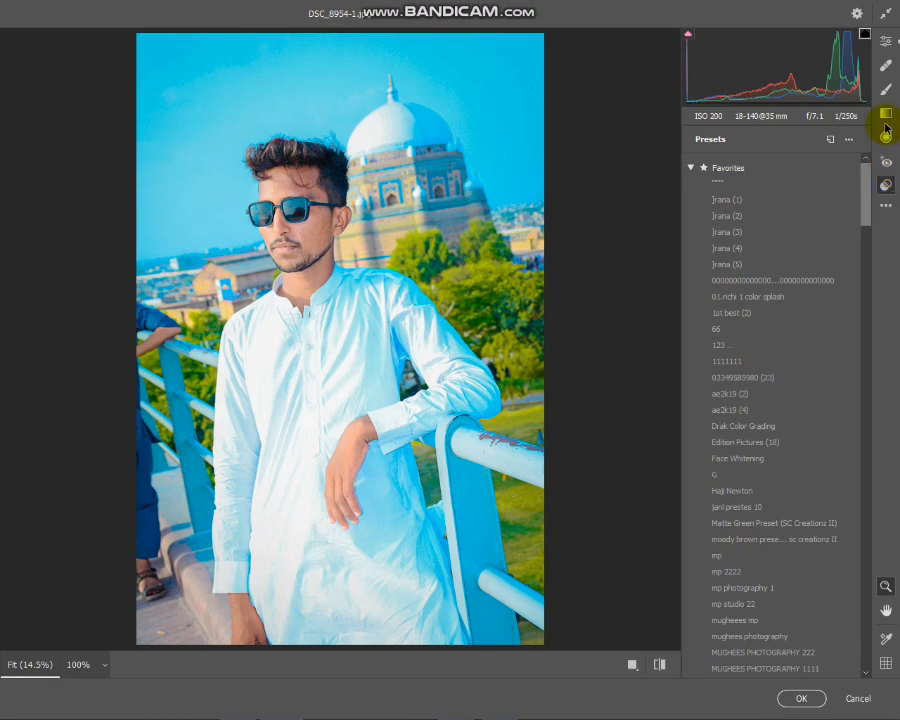
click(888, 210)
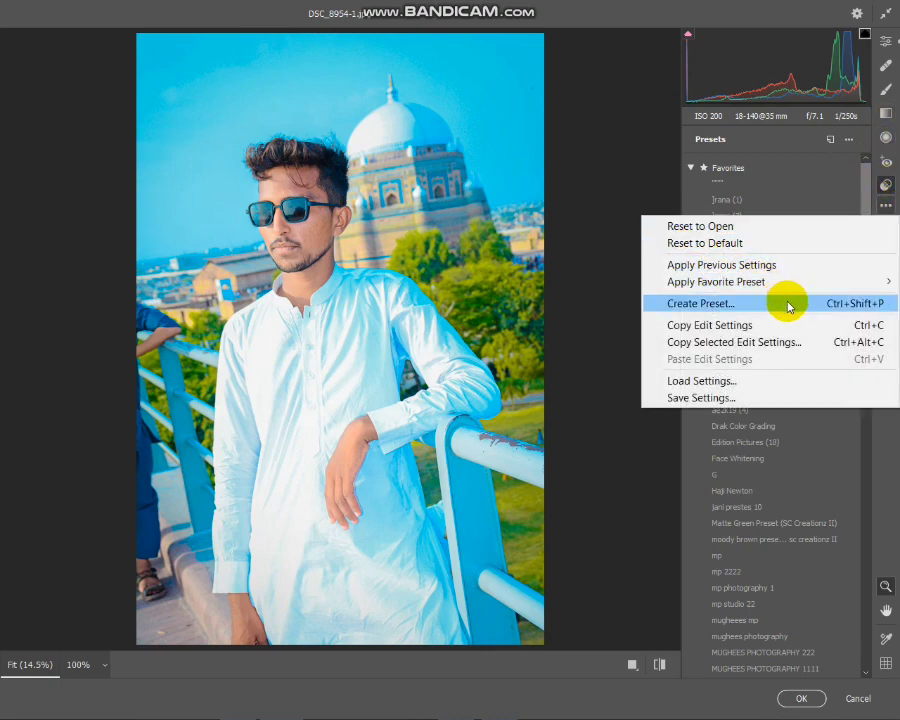
click(767, 398)
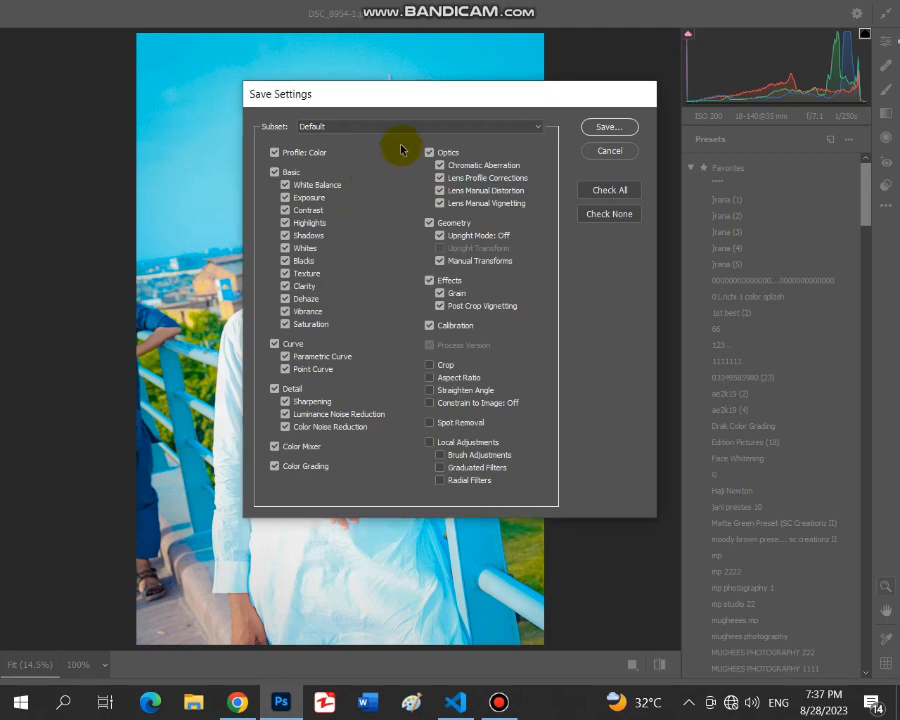
click(407, 127)
click(406, 126)
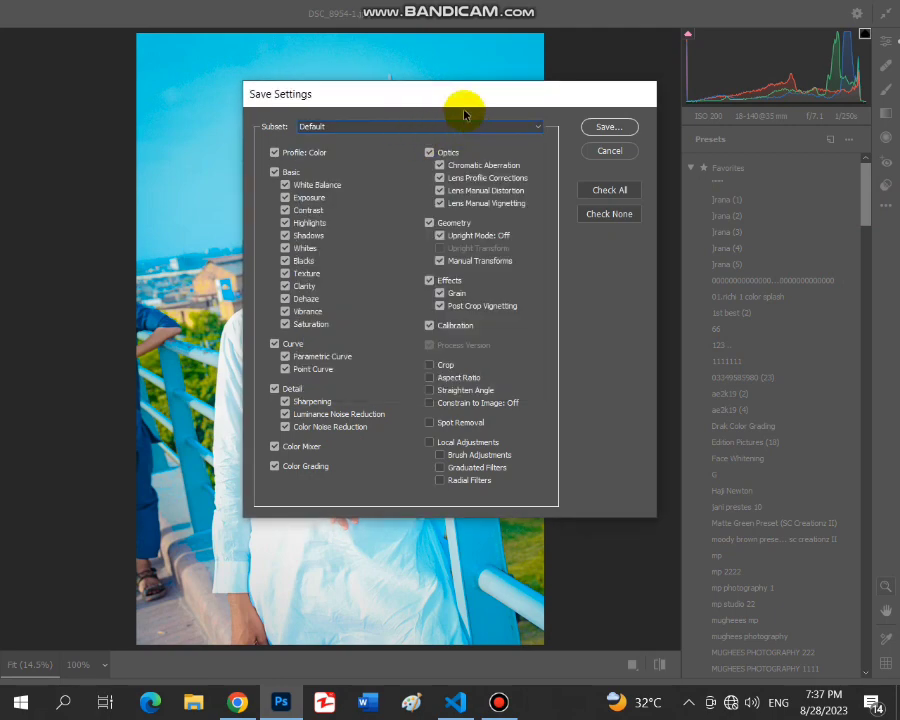
drag(442, 90, 472, 106)
click(452, 143)
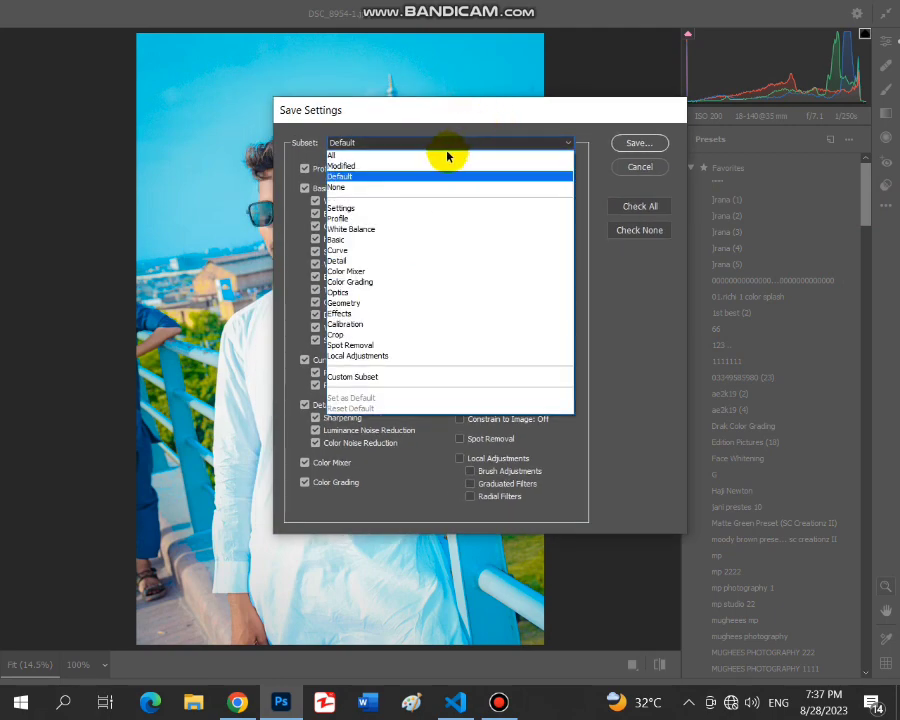
click(447, 157)
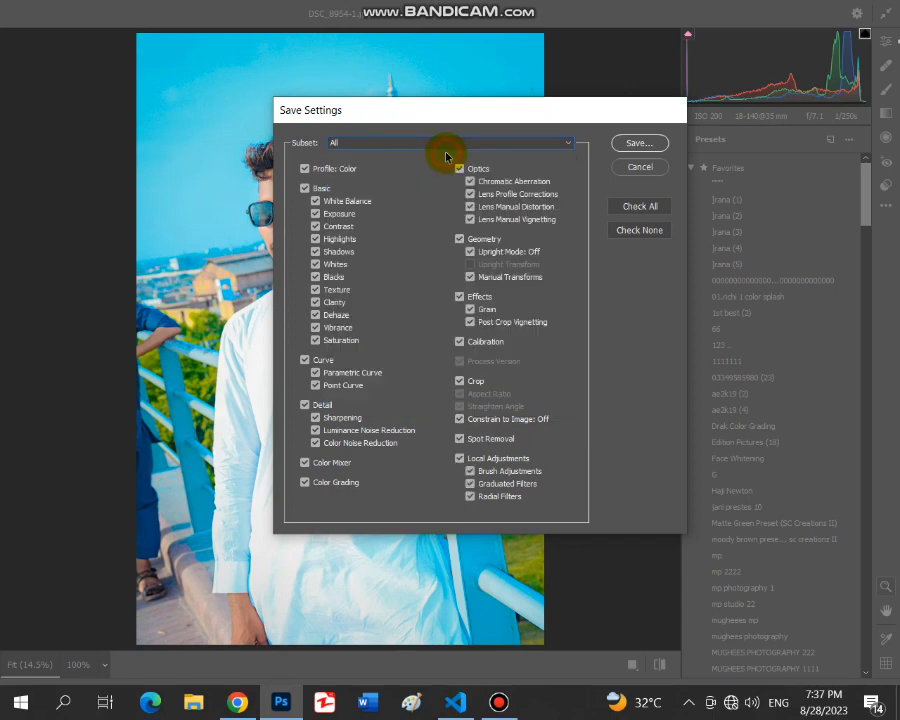
click(621, 168)
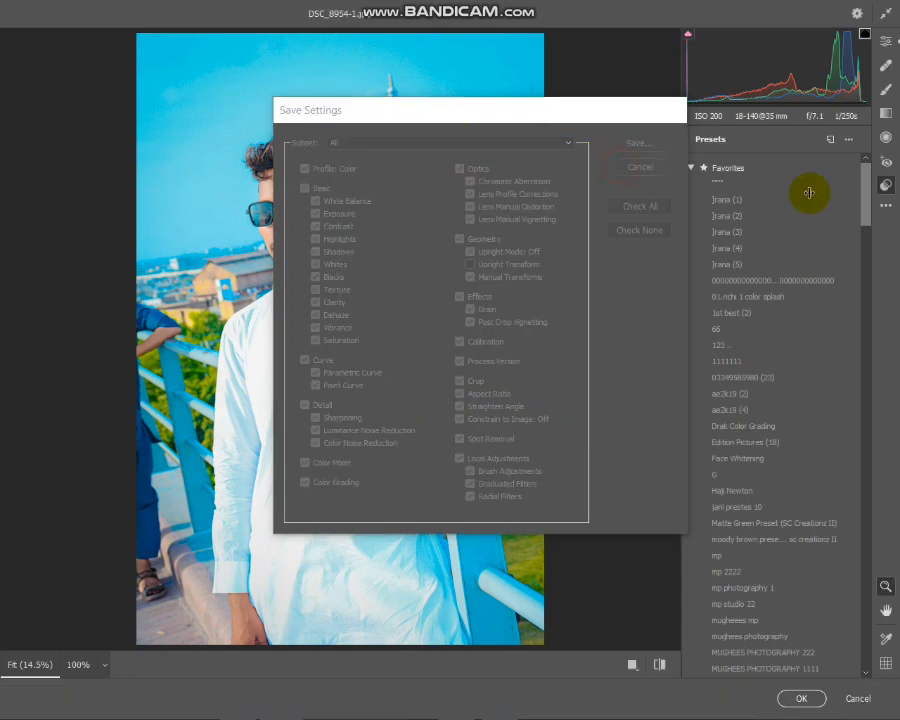
click(886, 206)
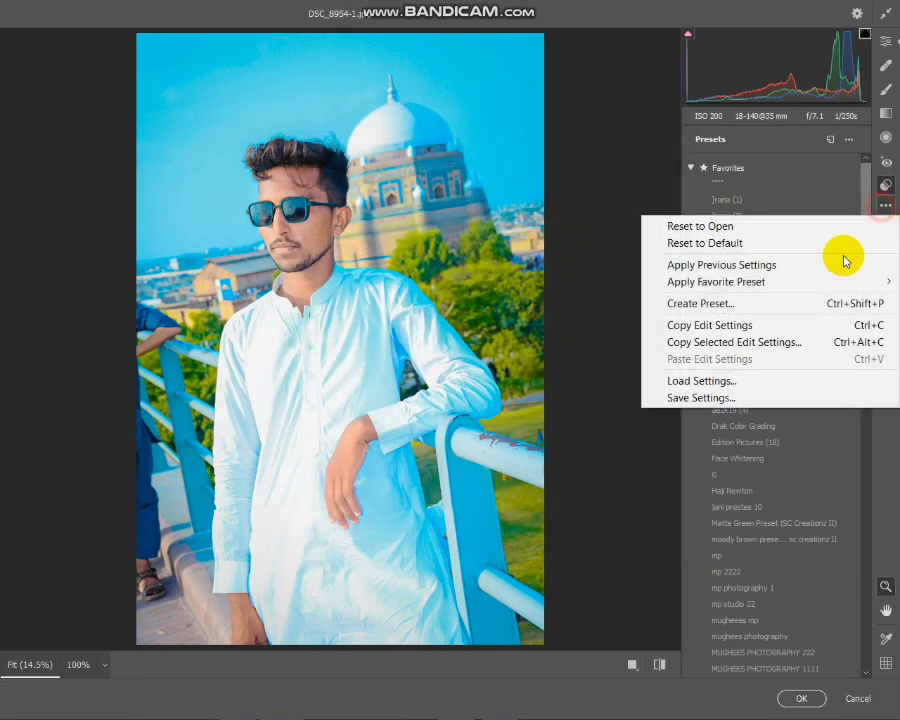
click(892, 430)
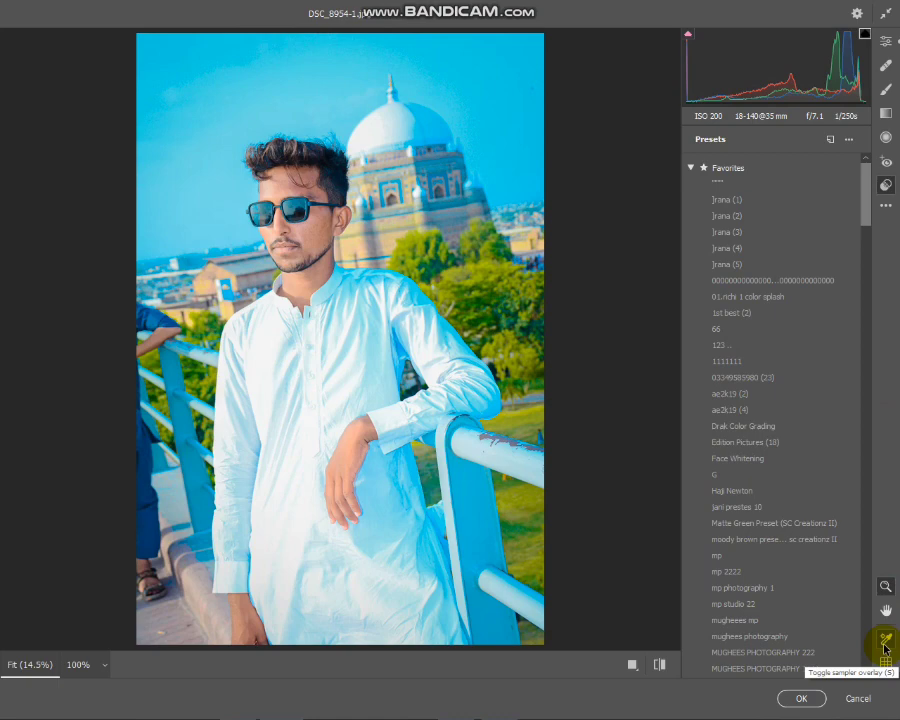
- Create a Camera Raw preset named 'mp 8' and apply the filter to Layer 1
click(831, 139)
text(mp)
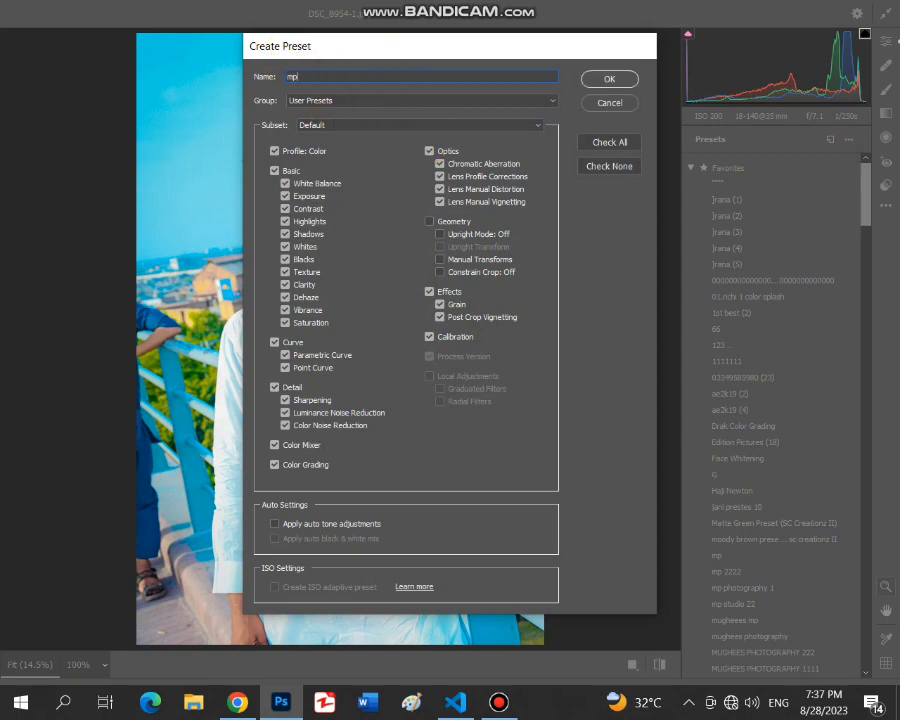
text( 8)
click(609, 79)
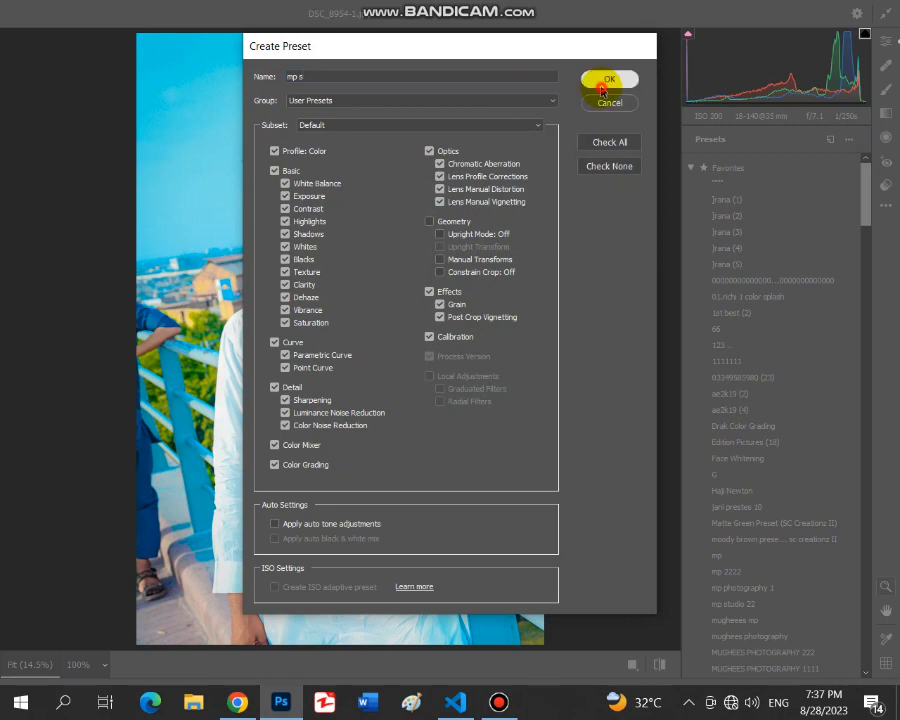
click(800, 700)
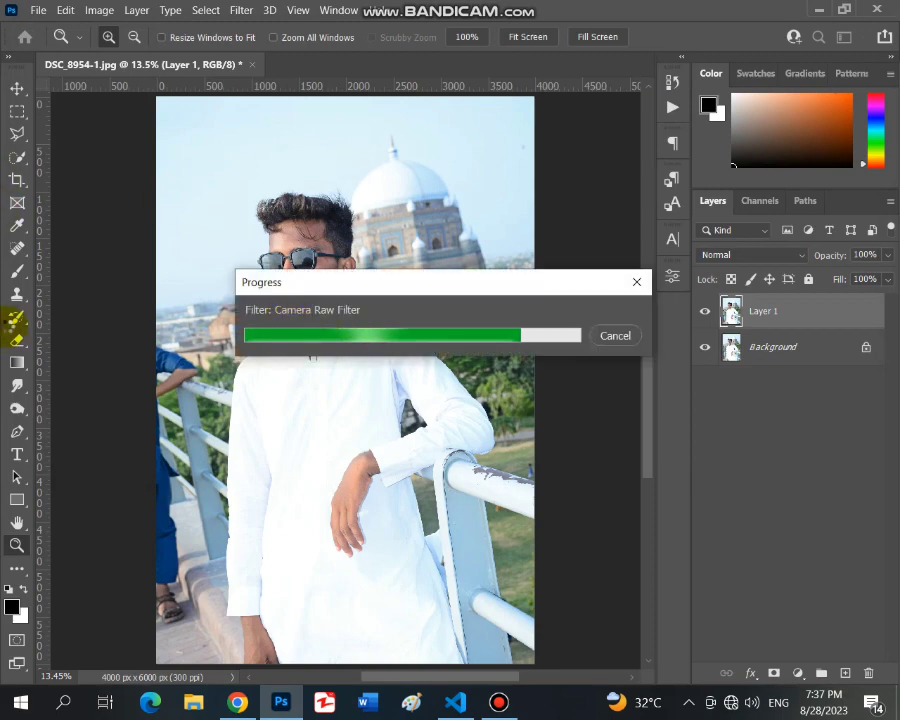
- Merge the blue-toned adjustment layer down into the Background with Ctrl+E
drag(290, 312, 302, 350)
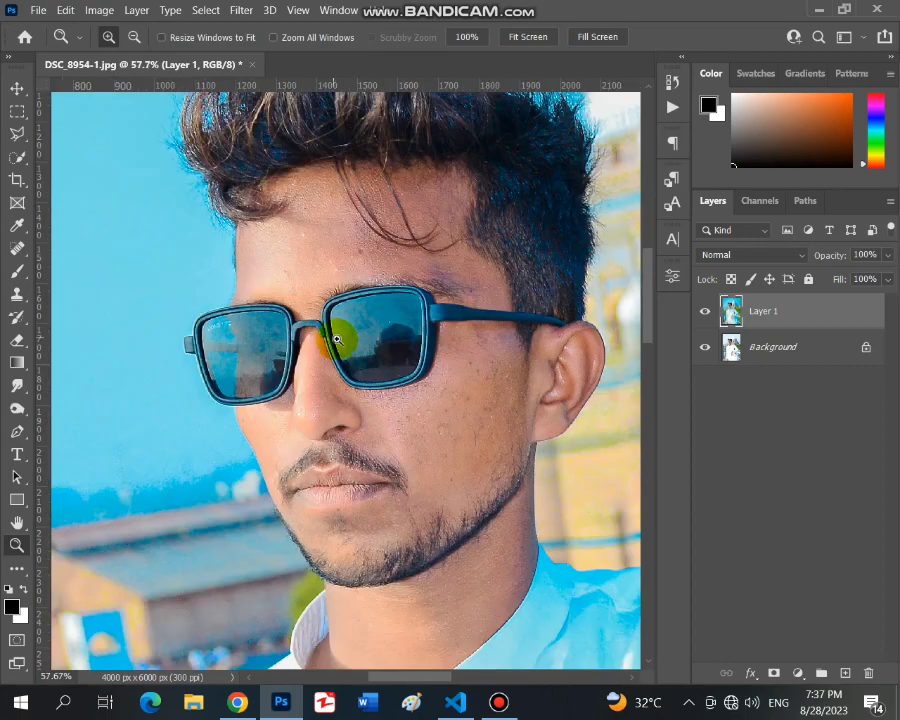
right_click(385, 355)
click(385, 355)
key(ctrl+e)
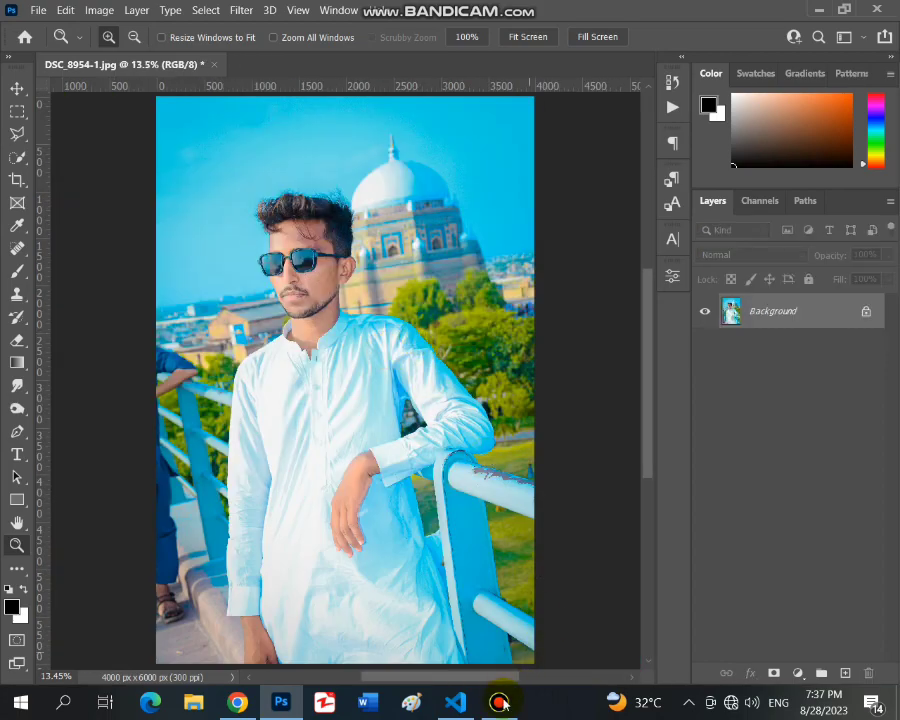
click(499, 703)
click(668, 100)
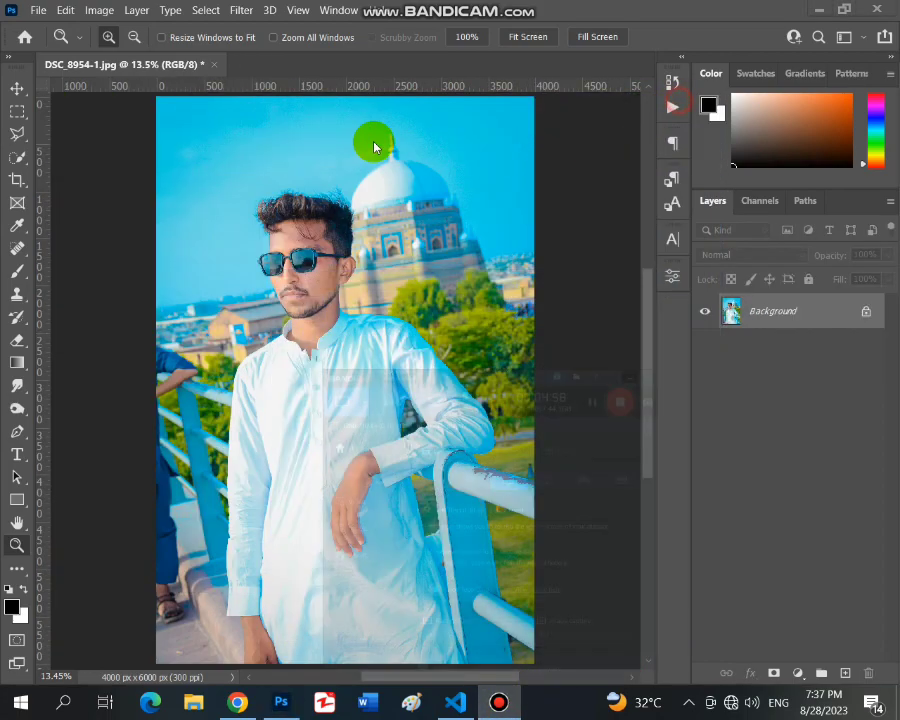
- Play the skin retouching action from the Actions panel
click(350, 324)
right_click(415, 266)
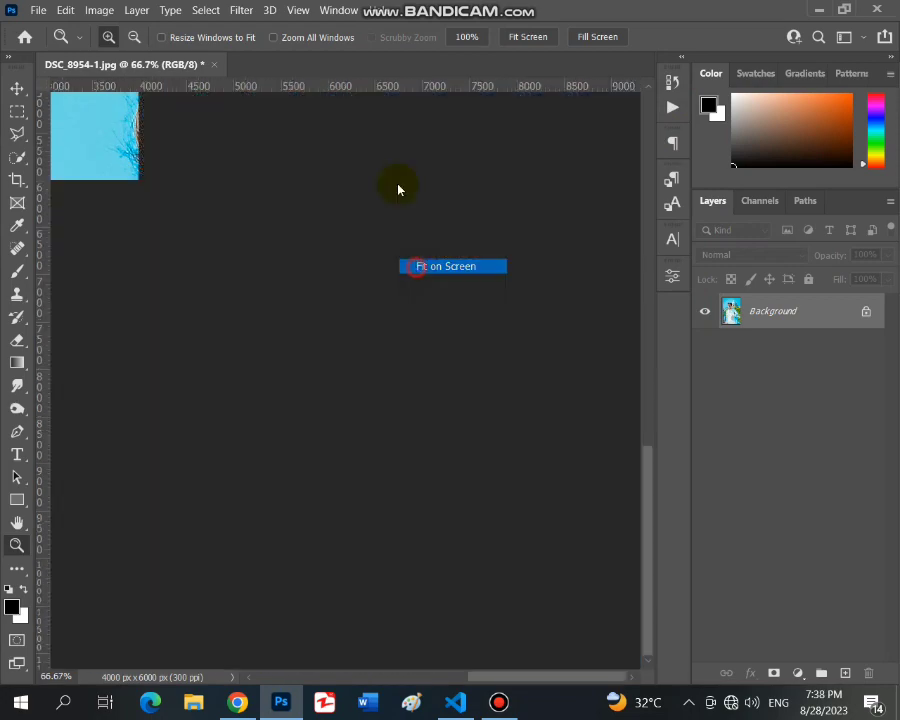
click(339, 10)
click(400, 109)
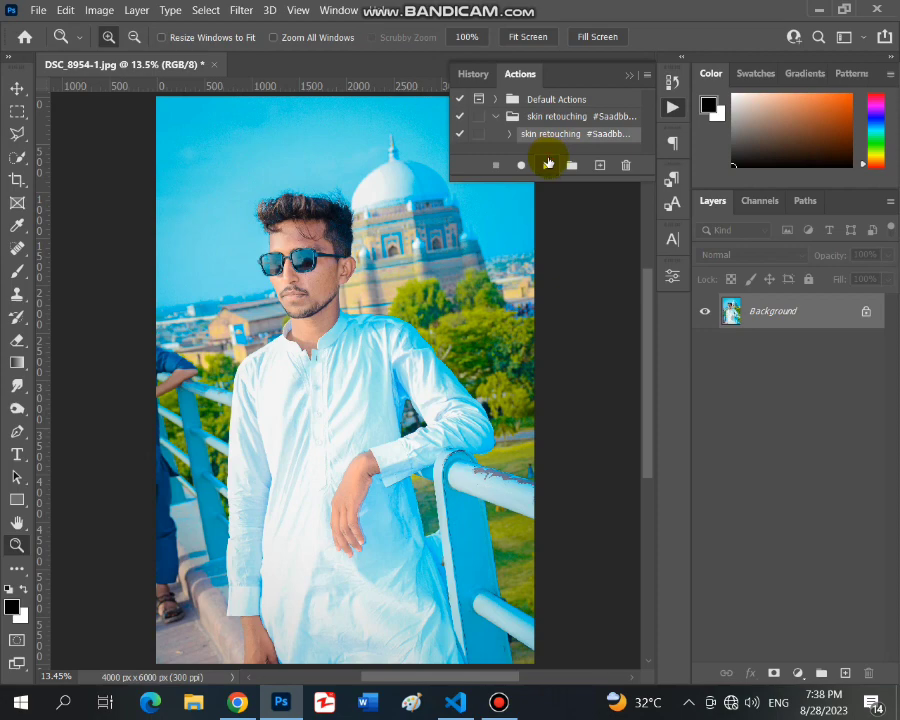
click(548, 163)
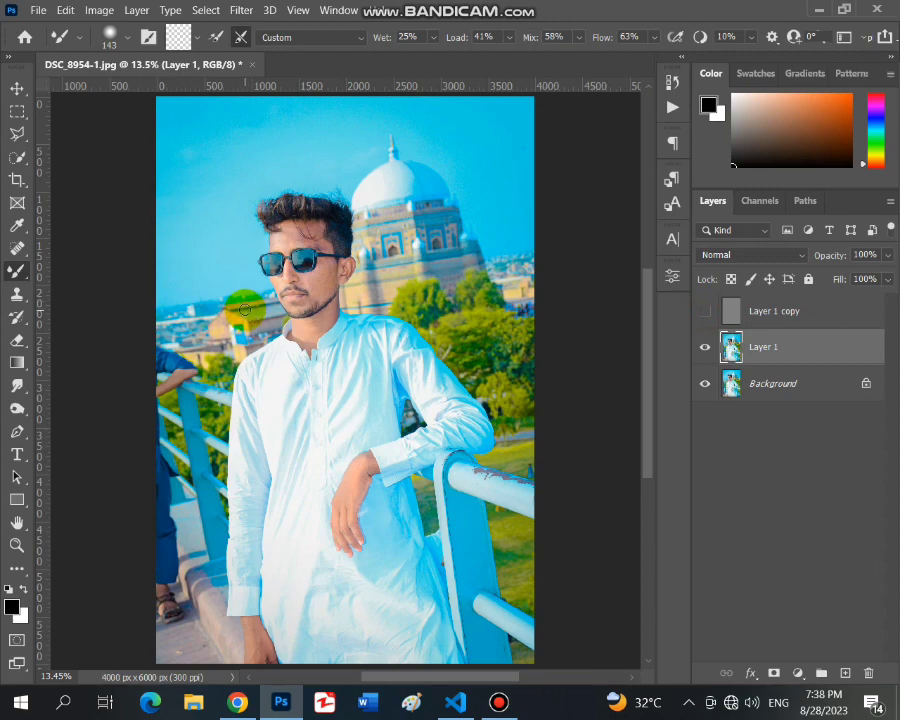
- Zoom in on the face and blend the skin beside the nose and on the forehead with the Mixer Brush
click(17, 545)
drag(250, 202, 340, 300)
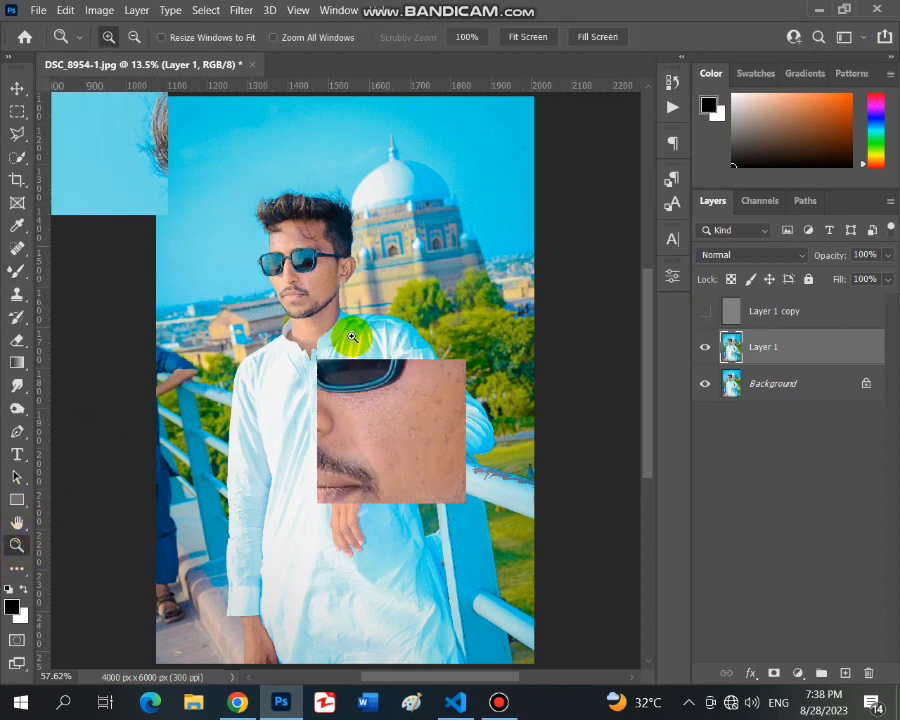
click(344, 258)
click(17, 270)
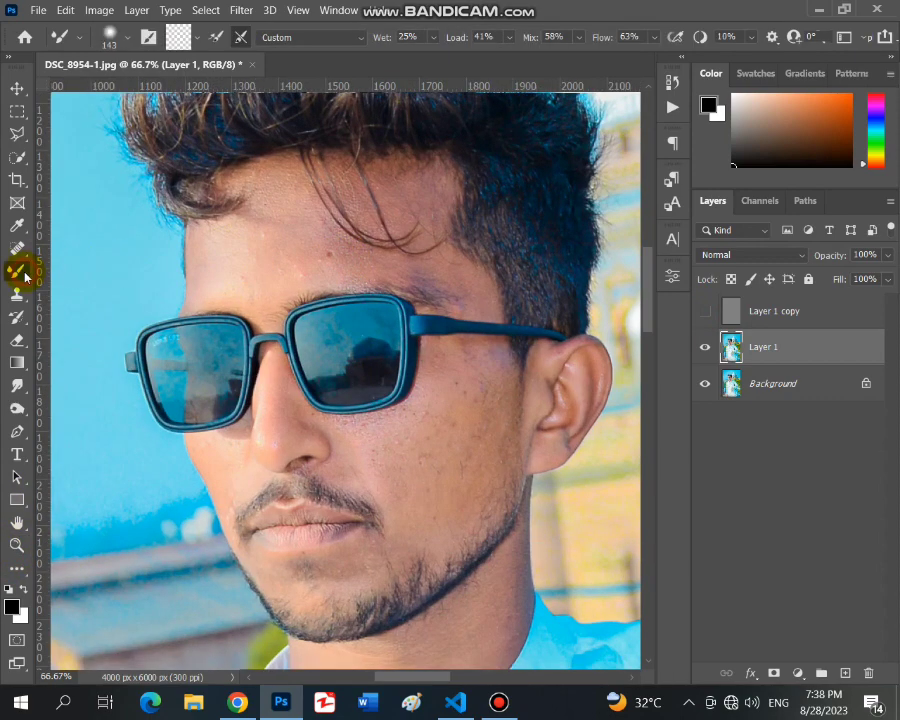
key(bracketleft)
key(bracketleft)
key(bracketleft)
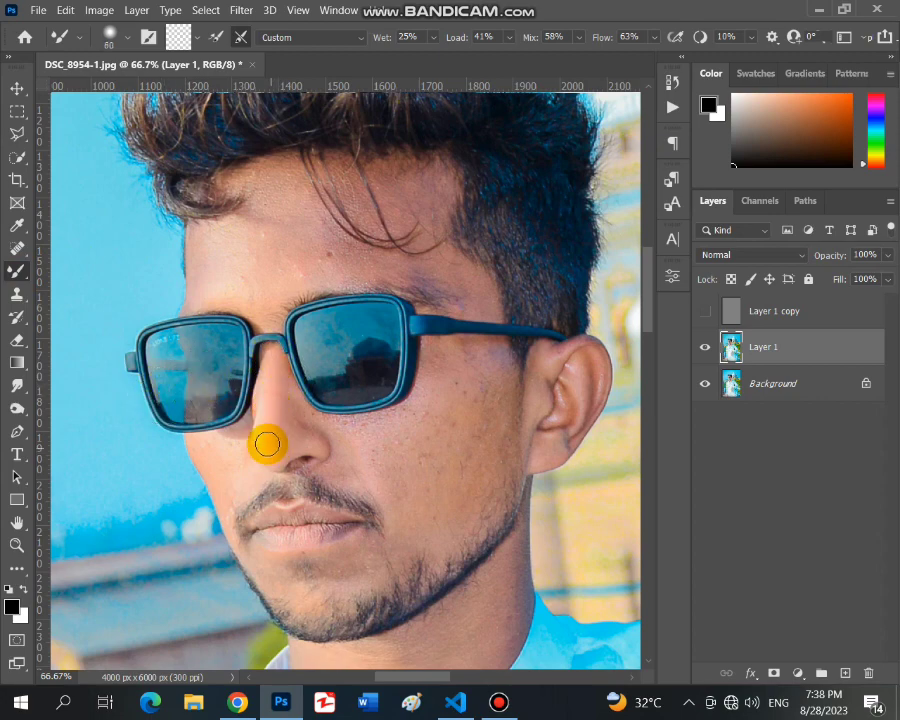
click(272, 356)
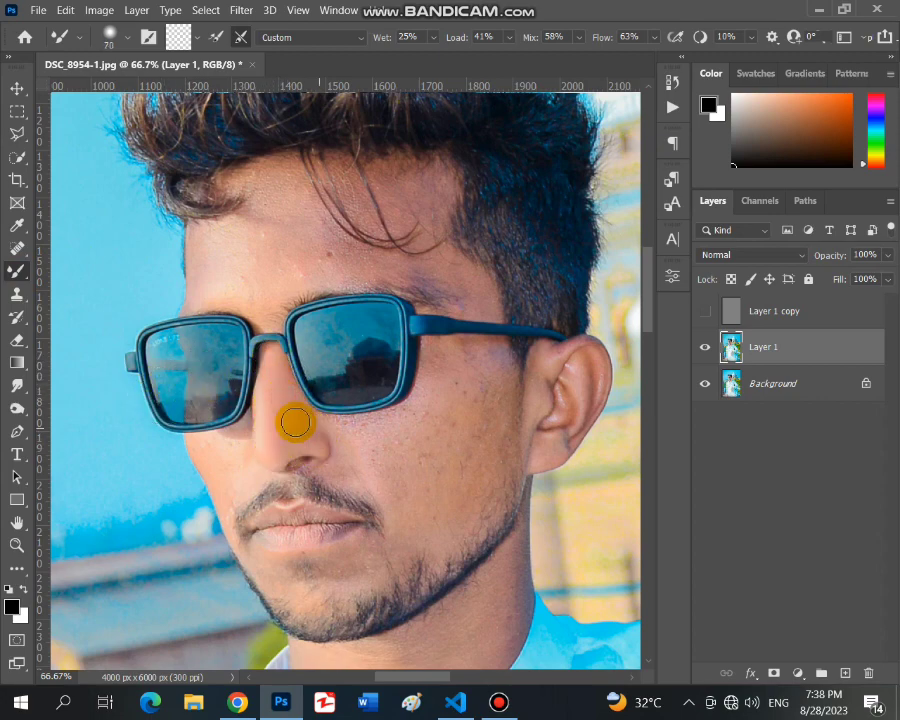
key(bracketright)
key(bracketright)
click(285, 255)
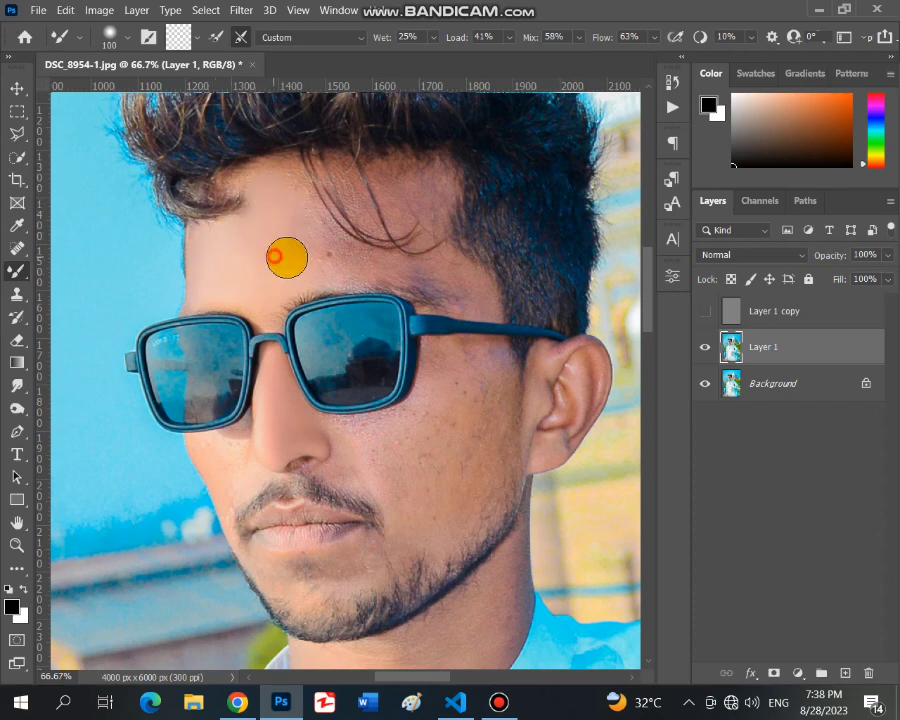
key(bracketleft)
key(bracketright)
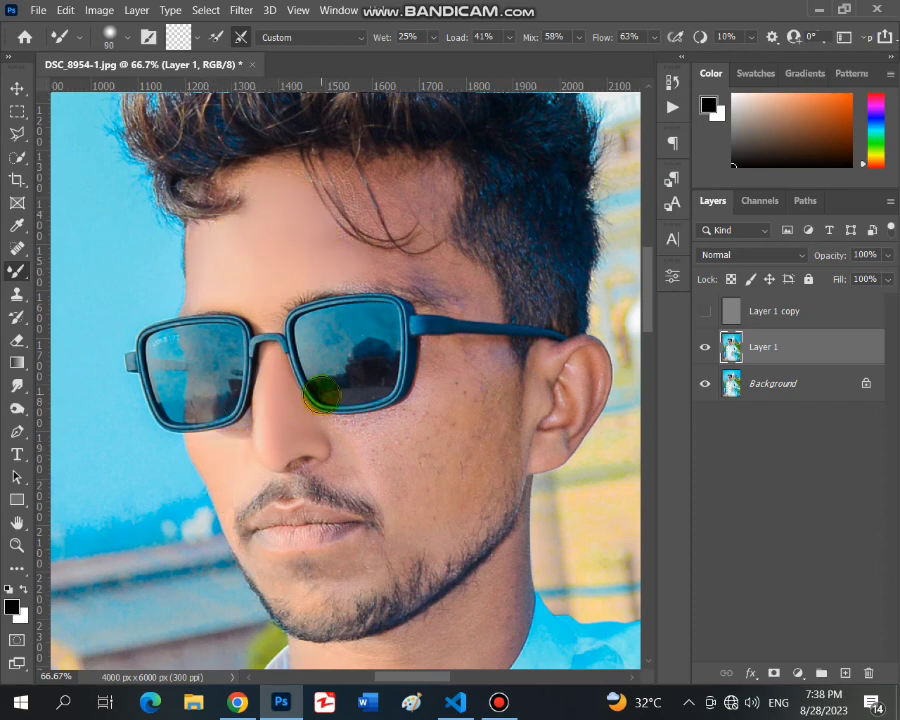
key(bracketleft)
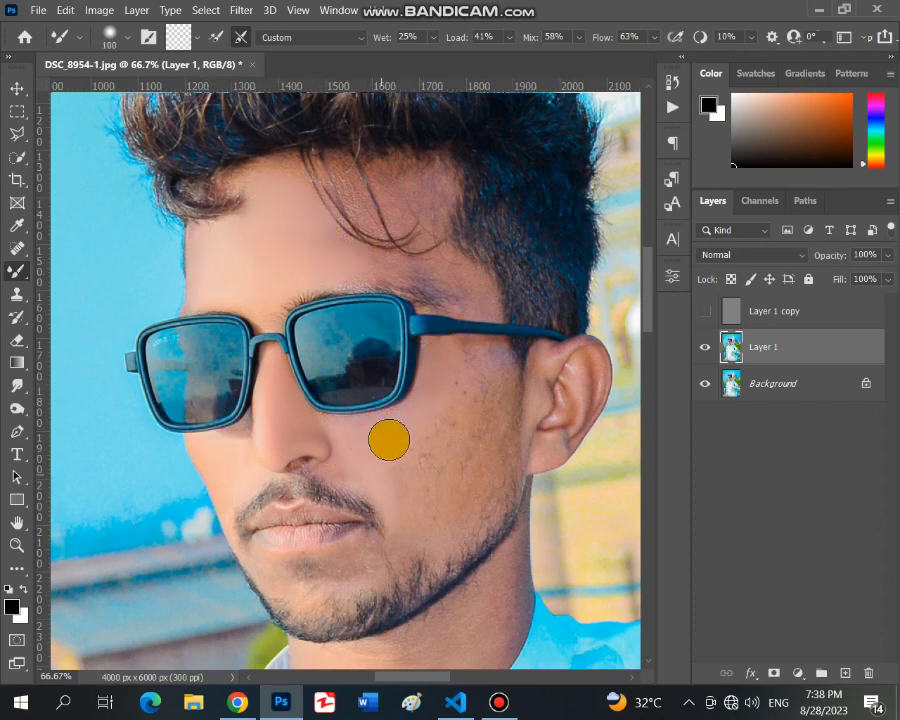
key(bracketright)
key(bracketright)
key(bracketleft)
- Smooth the cheek below the glasses, ending with a 100 px brush
drag(420, 465, 434, 420)
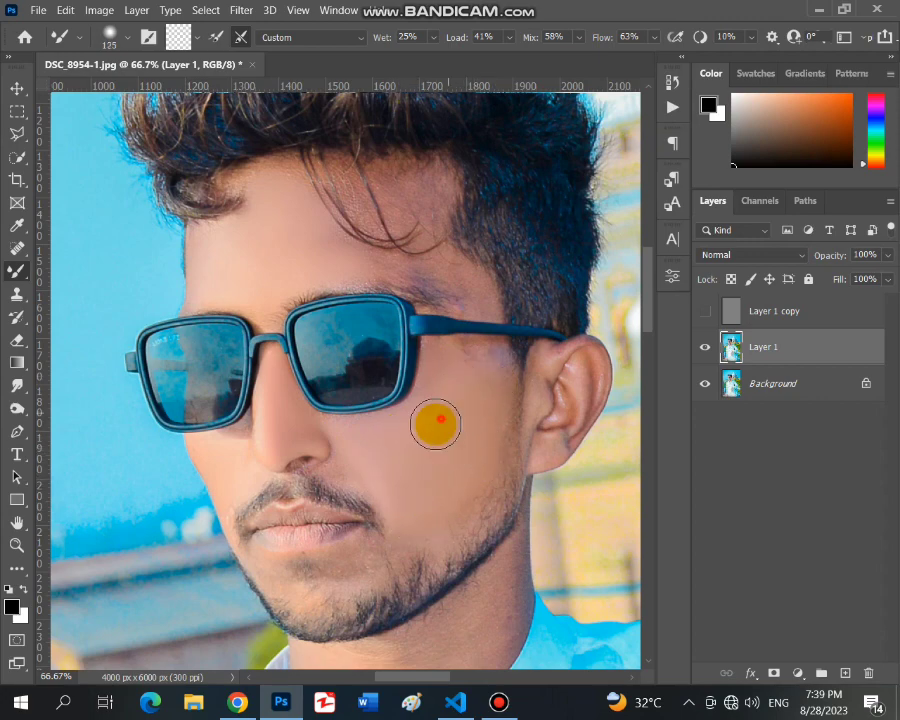
key(bracketleft)
drag(476, 382, 471, 399)
key(bracketleft)
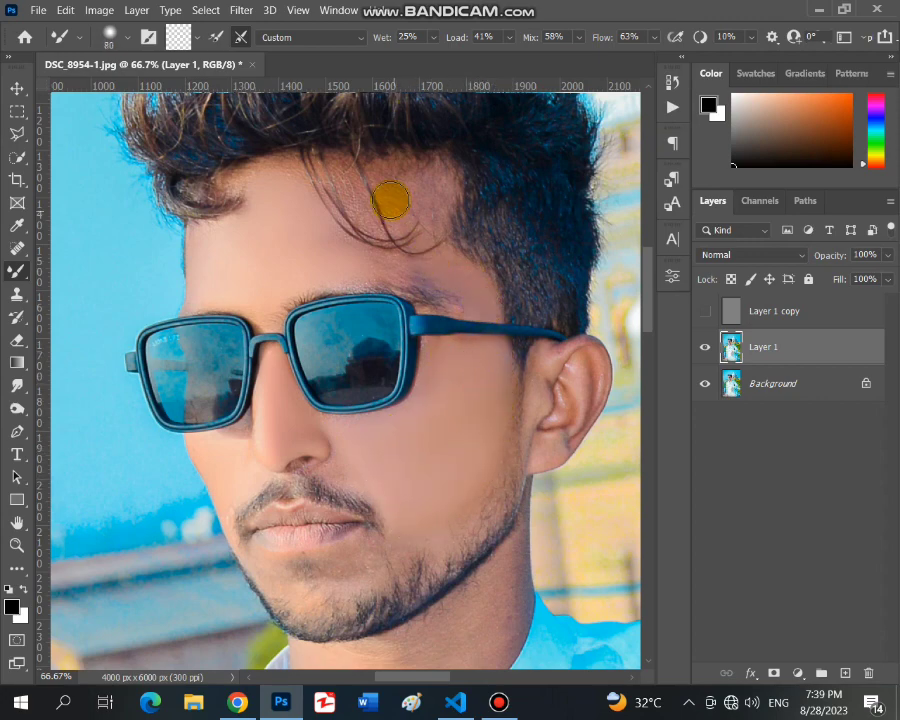
key(bracketright)
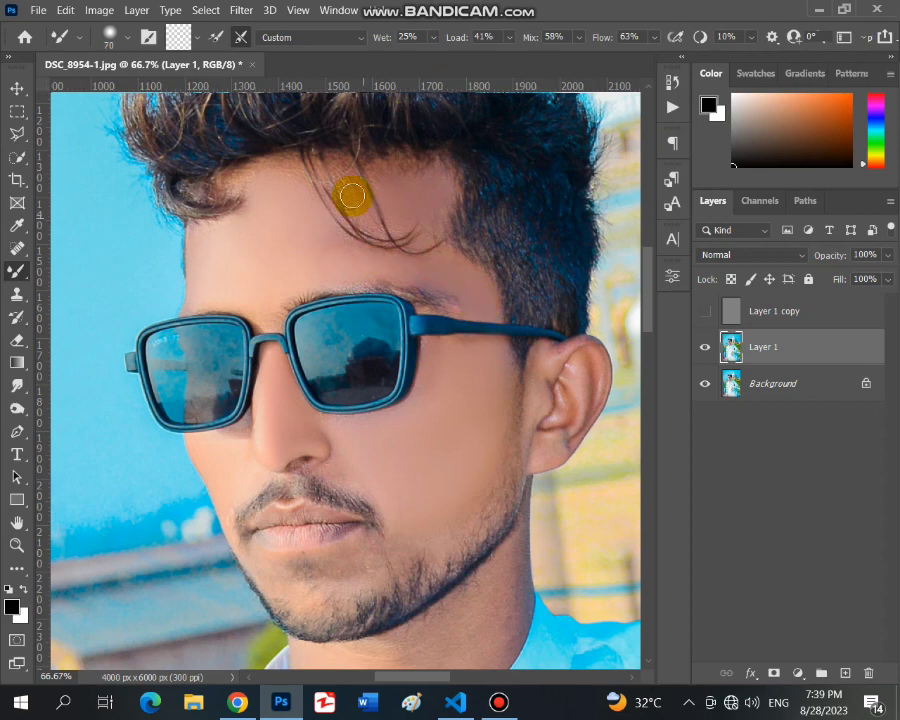
scroll(354, 402, down, 2)
scroll(330, 520, down, 3)
key(bracketright)
key(bracketright)
key(bracketright)
key(bracketleft)
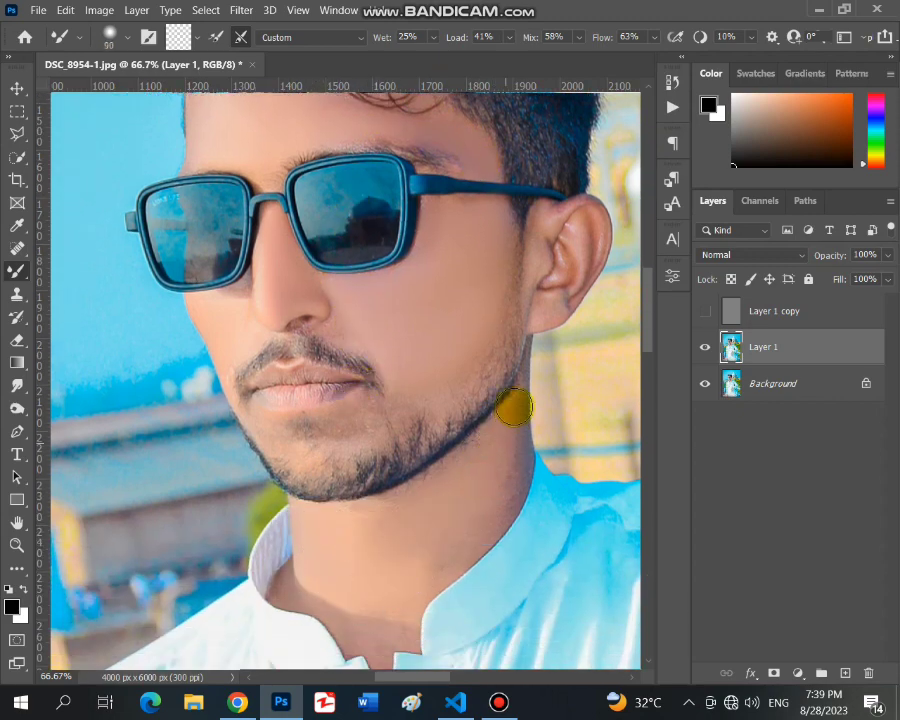
- Smooth the neck skin below the beard and the cheek with a 125 px brush
drag(324, 569, 432, 525)
drag(372, 623, 404, 629)
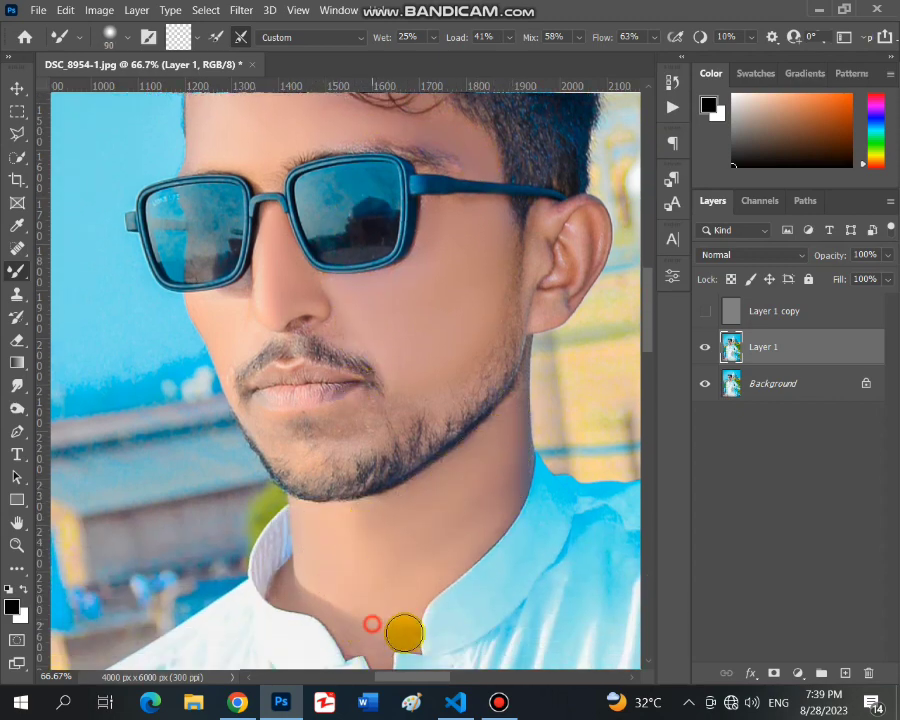
drag(438, 510, 416, 549)
drag(401, 607, 401, 622)
drag(763, 347, 845, 673)
key(bracketleft)
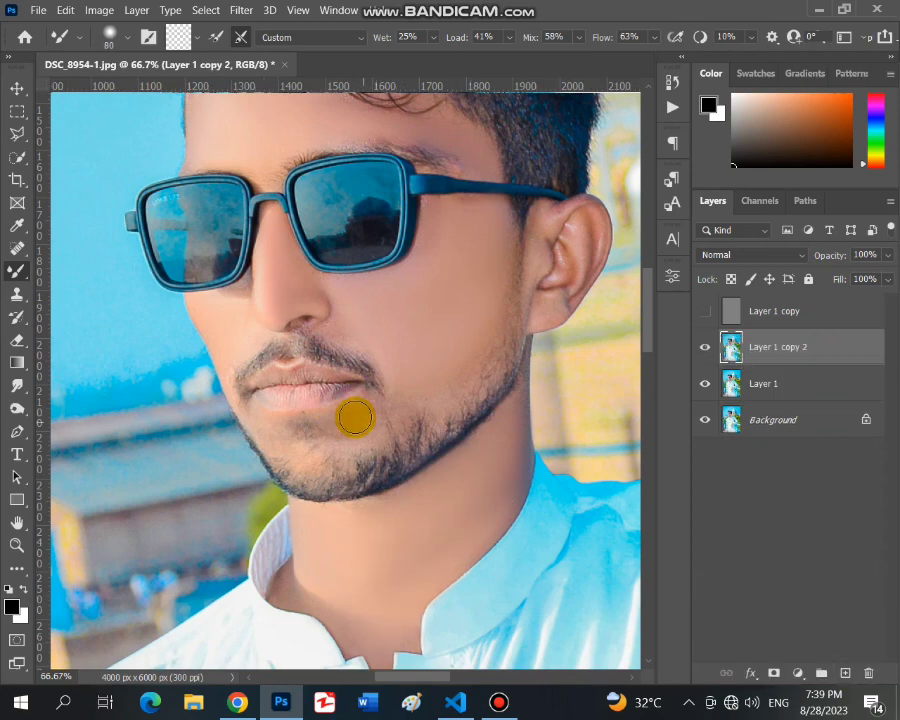
key(bracketright)
key(bracketright)
key(bracketright)
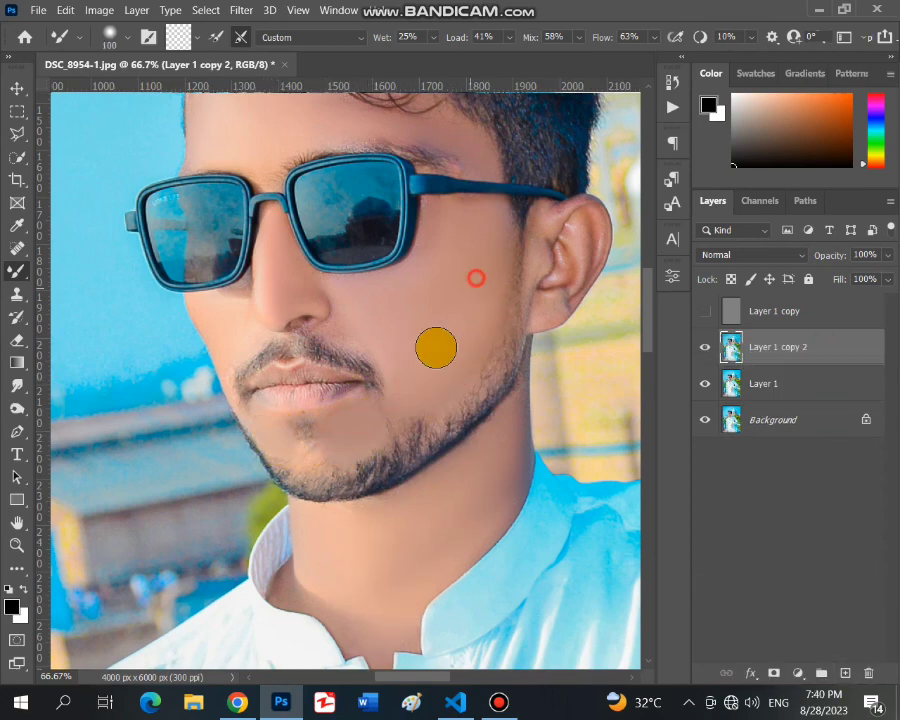
drag(474, 274, 444, 316)
- Delete Layer 1 copy 2, zoom in on the wrist and smooth the hand skin
click(17, 545)
key(ctrl+0)
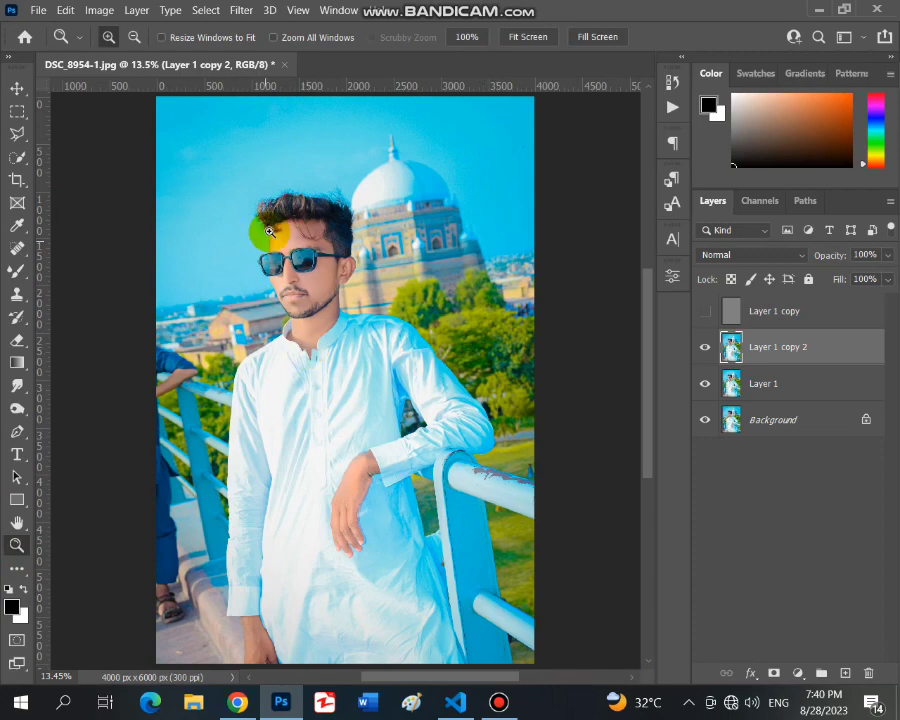
key(Delete)
drag(321, 425, 445, 560)
key(b)
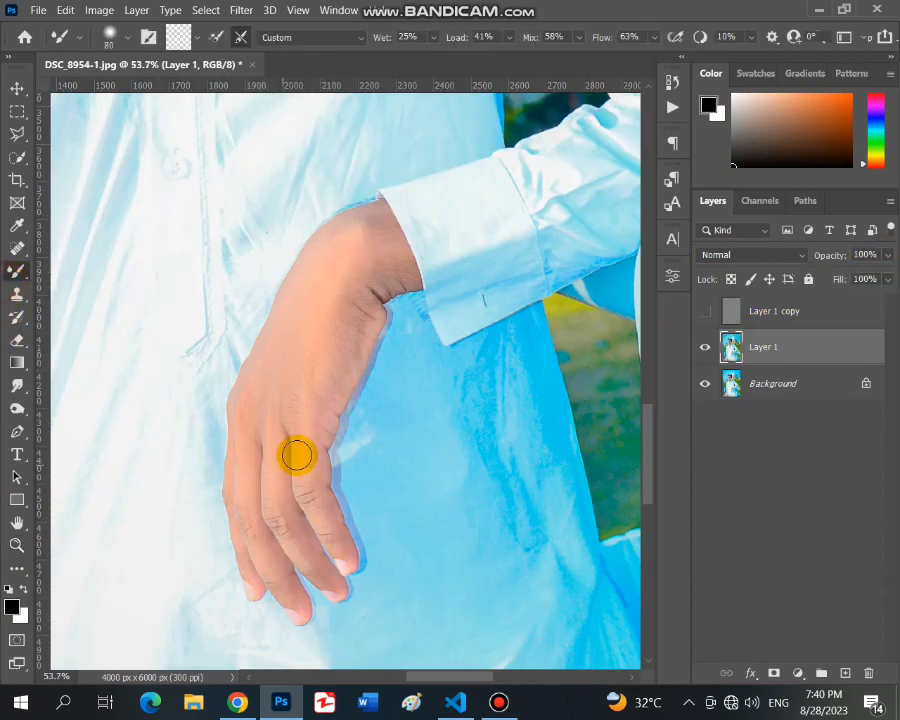
drag(349, 257, 335, 538)
- Duplicate Layer 1 into Layer 1 copy 2 and smooth and lighten the lips at 100% zoom
key(z)
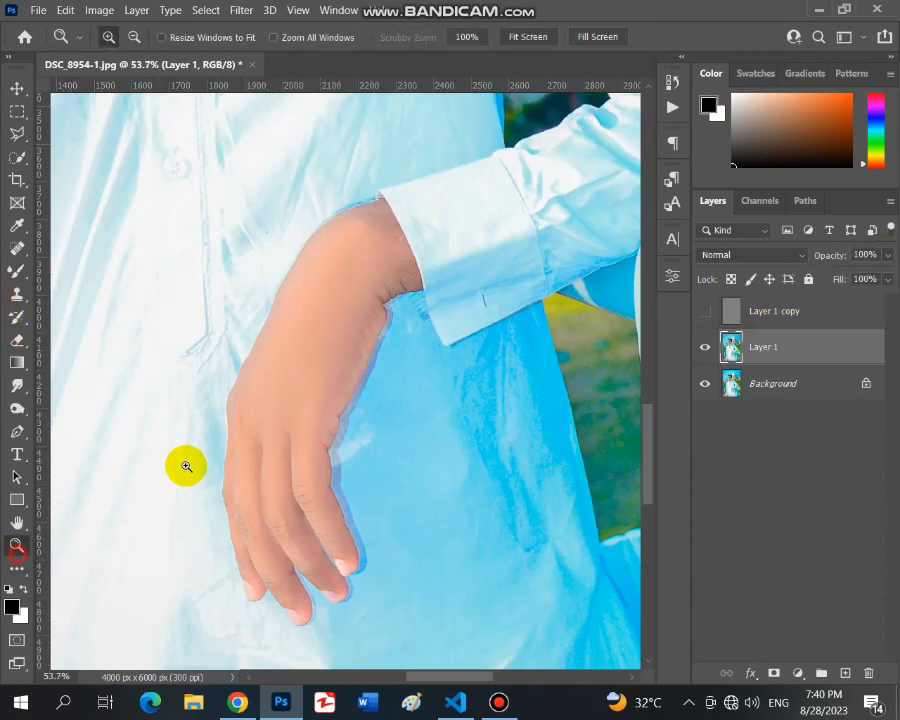
scroll(185, 466, down, 2)
click(16, 272)
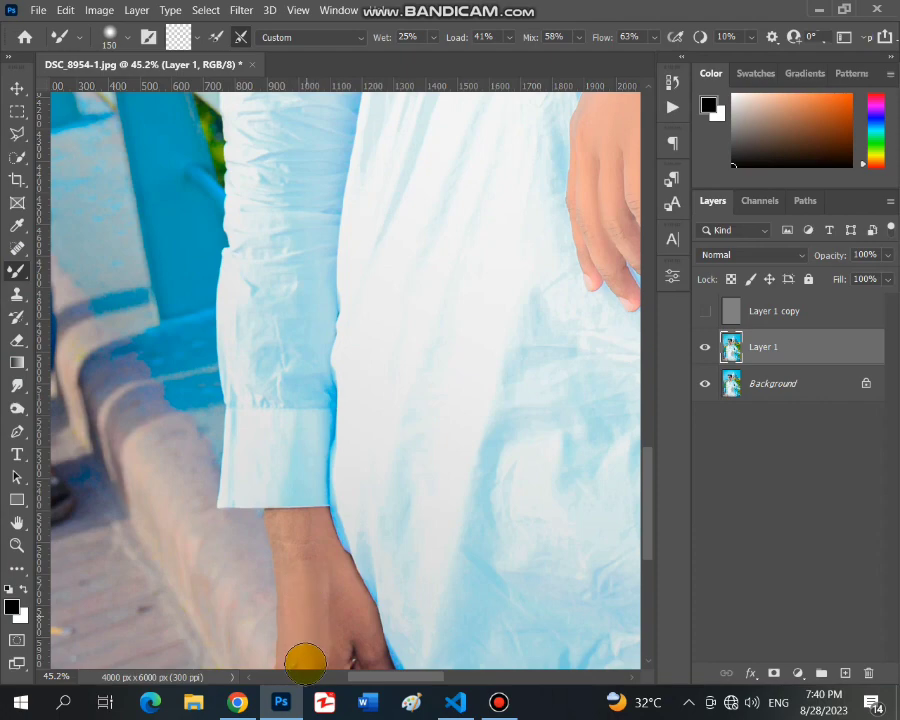
click(17, 545)
scroll(301, 430, up, 10)
click(301, 430)
drag(763, 347, 845, 673)
key(b)
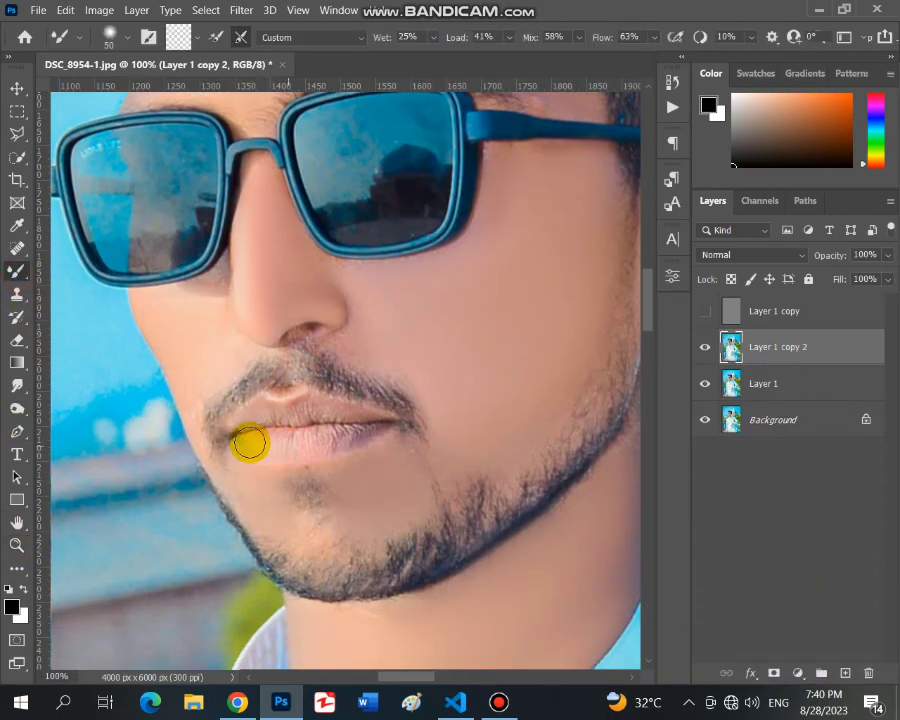
mouse_move(341, 436)
mouse_down()
mouse_move(279, 442)
mouse_move(291, 413)
mouse_up()
key(bracketleft)
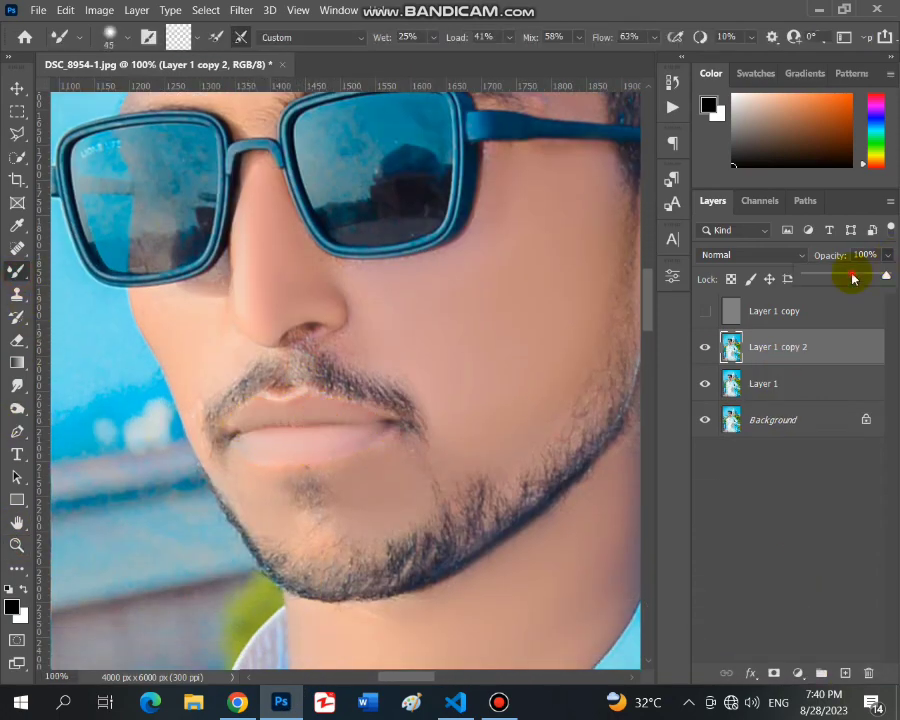
click(16, 293)
- Clone clean skin from beside the nose over the cheek and beard edge beside the moustache
click(498, 703)
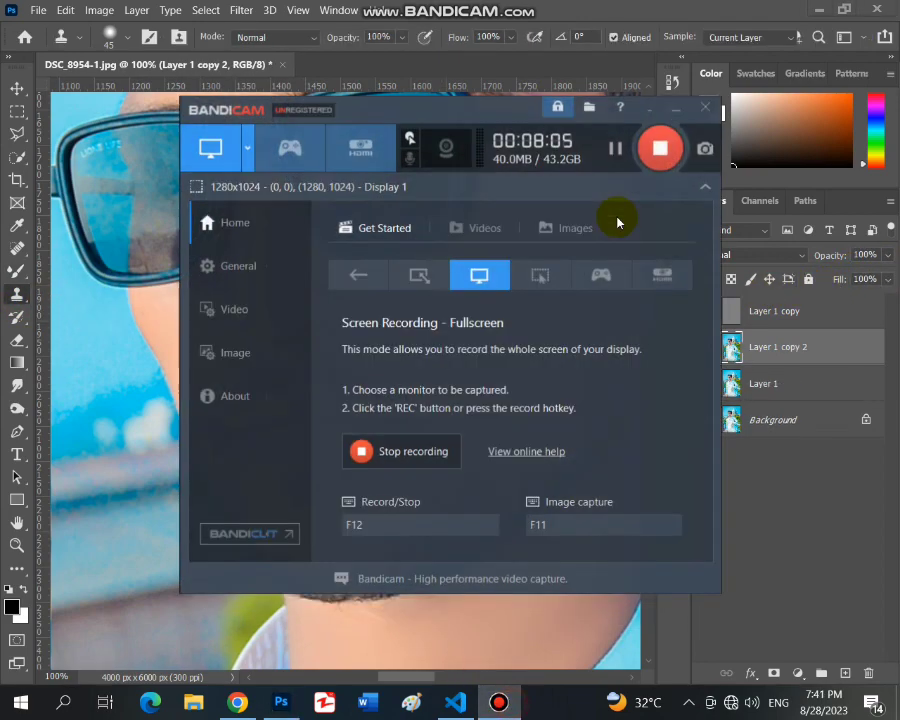
click(677, 108)
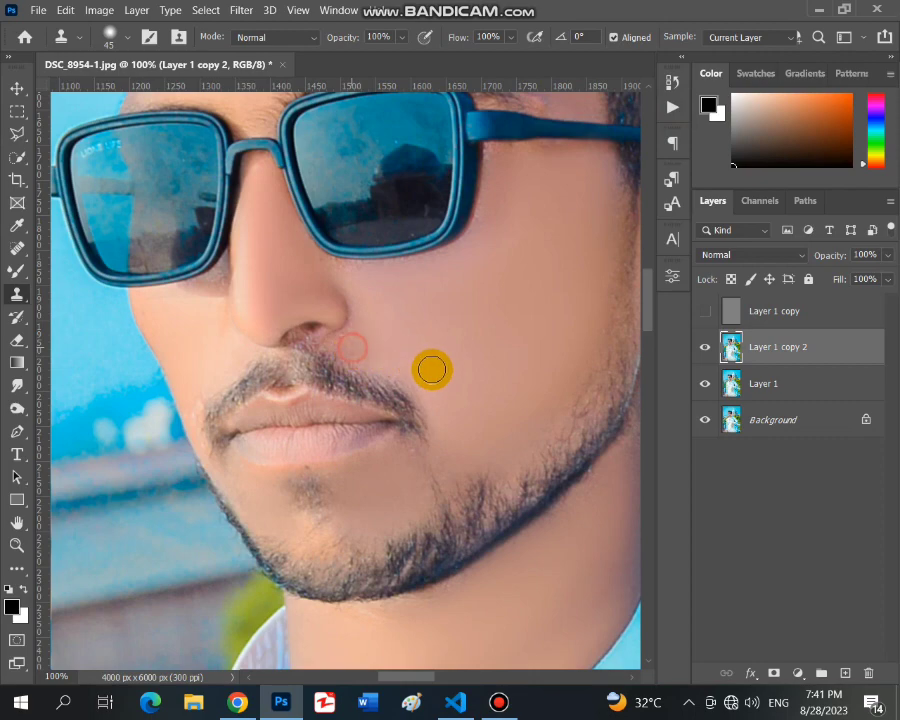
click(428, 372)
click(483, 290)
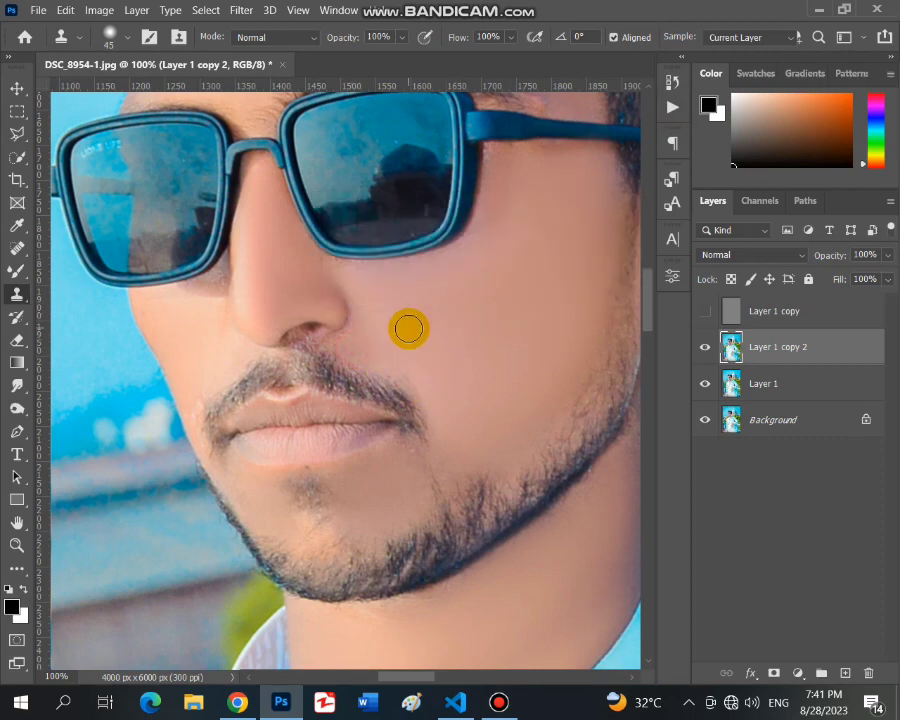
alt+click(356, 348)
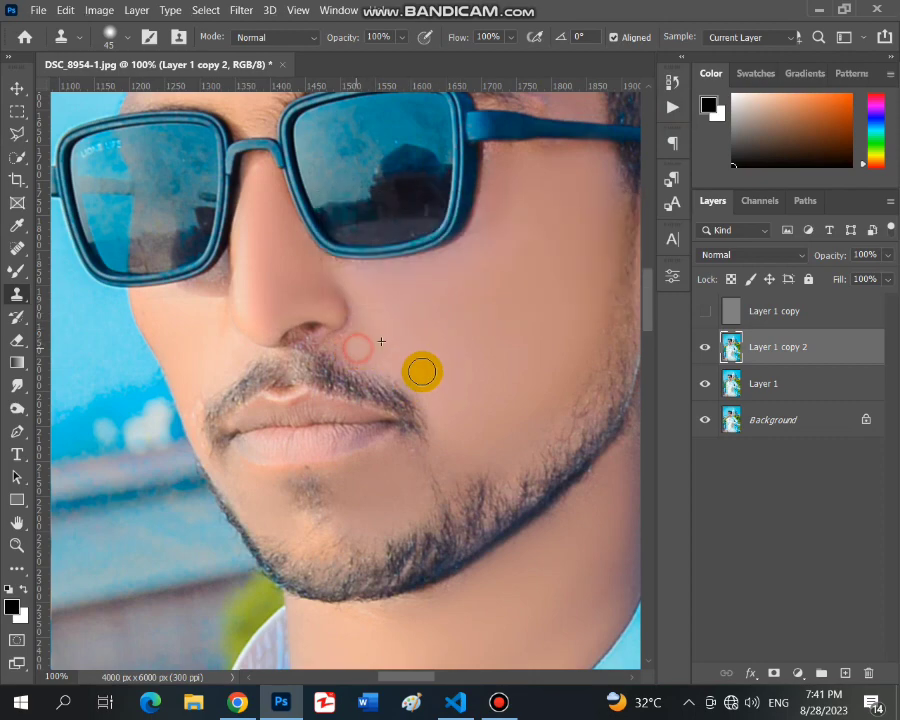
drag(434, 390, 423, 360)
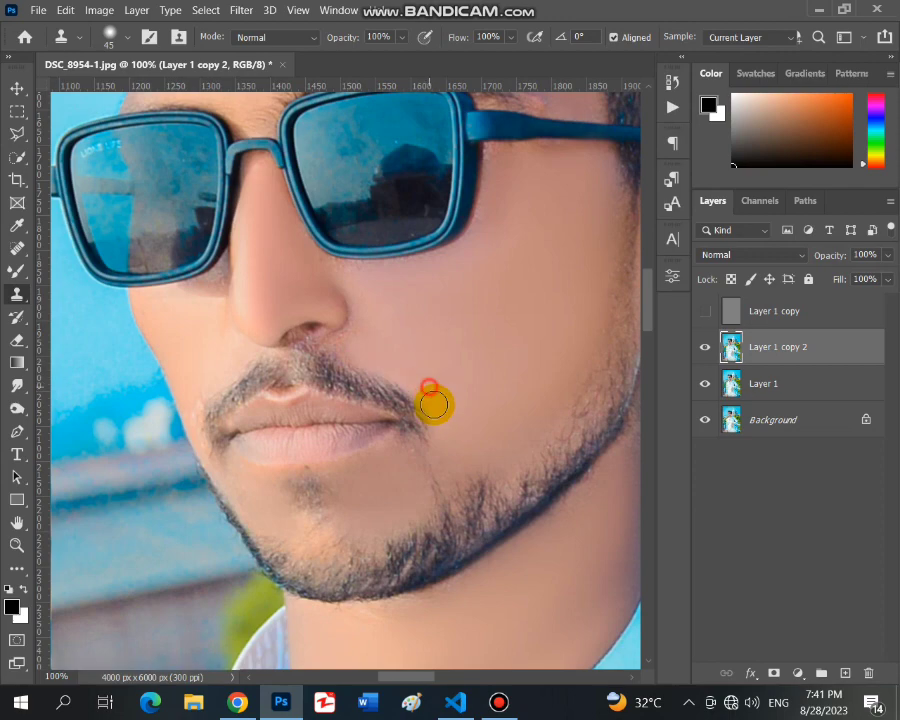
mouse_move(433, 404)
mouse_down()
mouse_move(452, 466)
mouse_move(552, 390)
mouse_move(593, 307)
mouse_up()
click(452, 443)
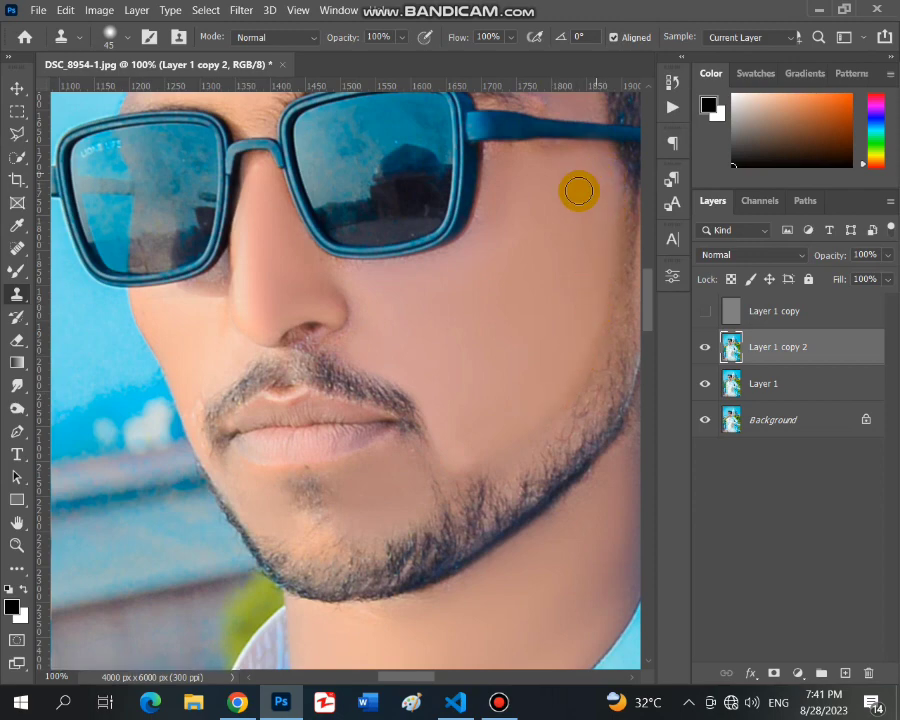
click(17, 271)
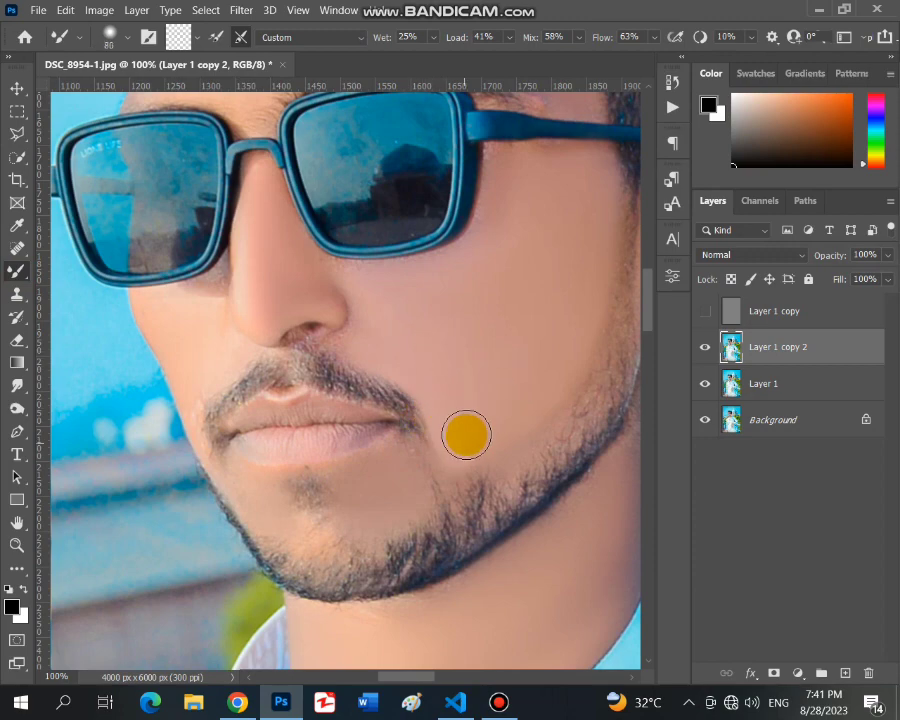
- Smooth the cheek toward the glasses, then delete and recreate Layer 1 copy 2 at 100% zoom
drag(569, 205, 522, 284)
key(bracketleft)
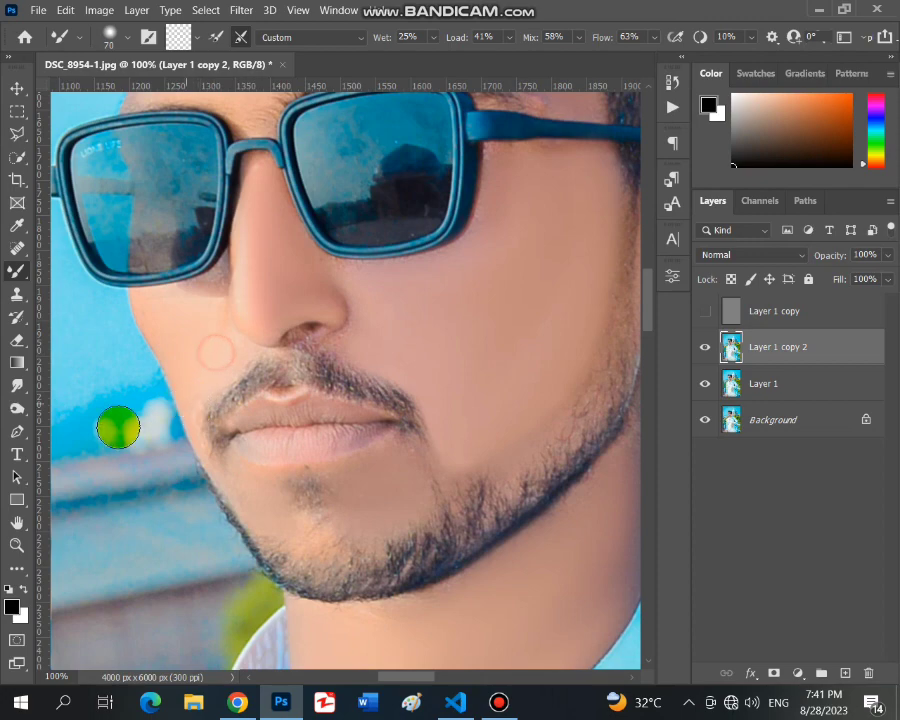
click(17, 545)
click(302, 407)
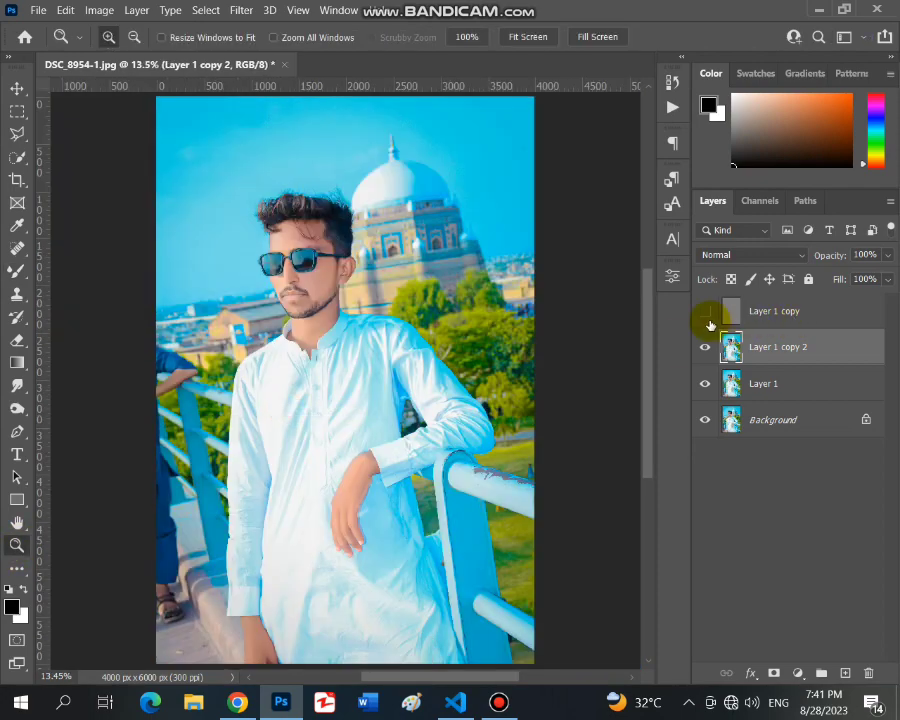
key(Delete)
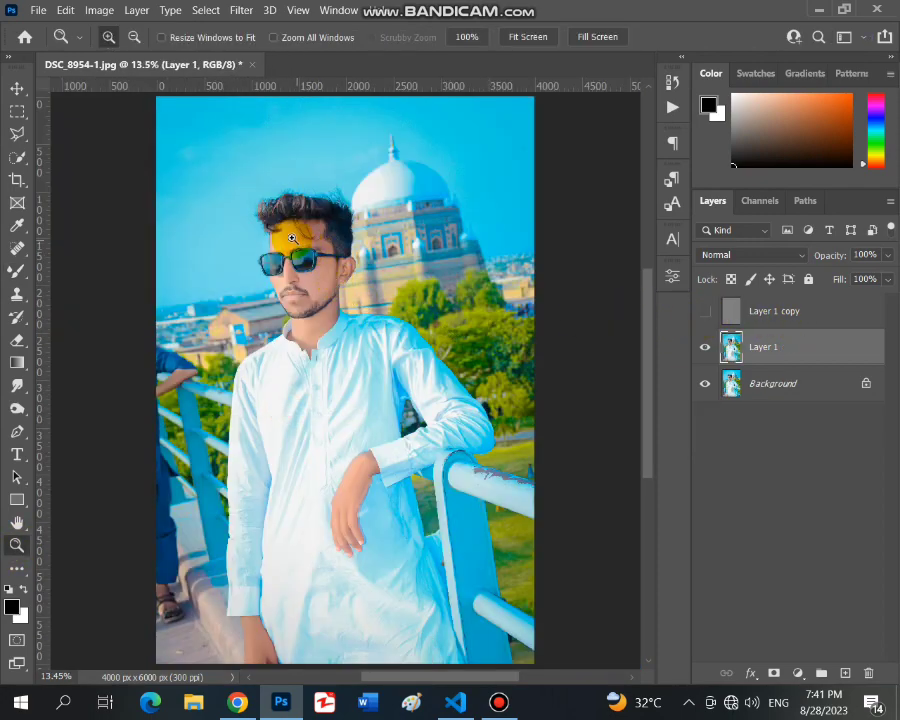
drag(232, 208, 332, 286)
click(332, 286)
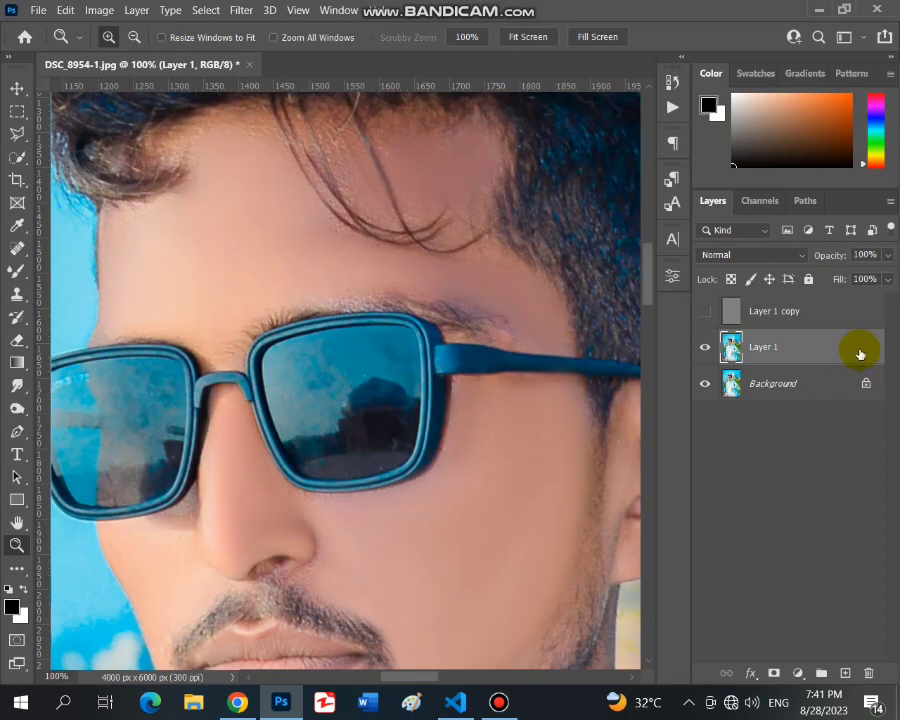
drag(856, 352, 843, 672)
scroll(68, 350, up, 2)
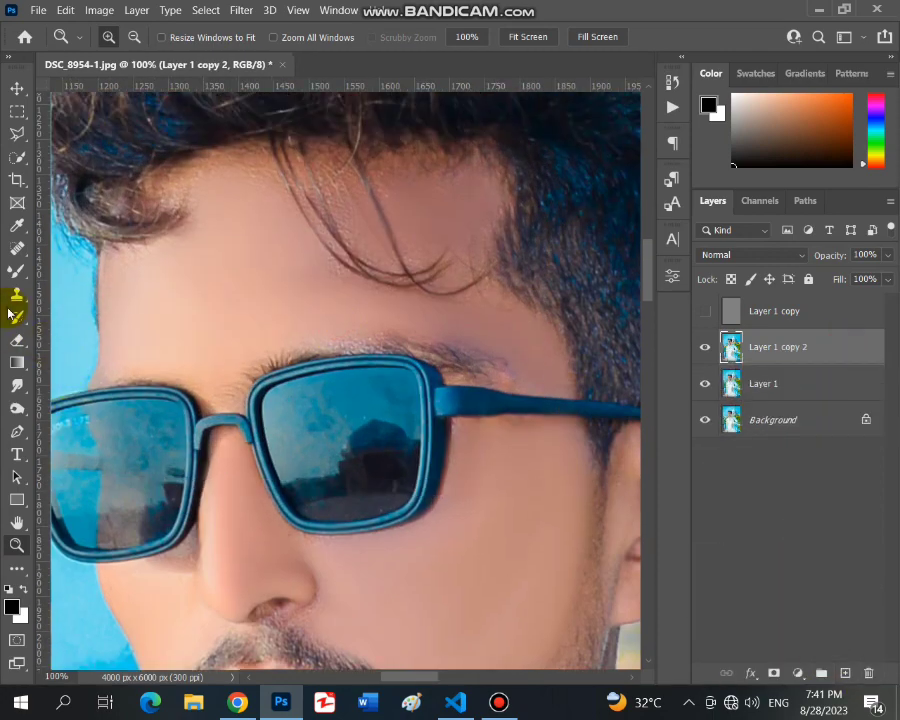
- Blend away stray hair strands across the forehead with a 125–150 px Mixer Brush
click(17, 270)
key(bracketright)
key(bracketright)
key(bracketright)
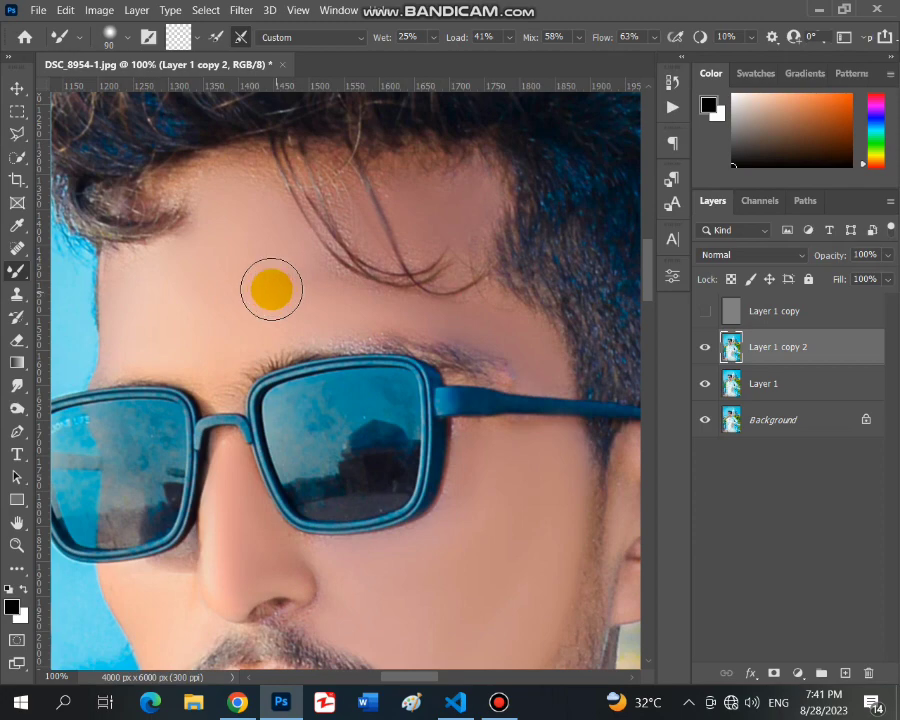
key(bracketright)
mouse_move(240, 266)
mouse_down()
mouse_move(444, 276)
mouse_move(489, 323)
mouse_up()
key(bracketleft)
key(bracketleft)
key(bracketright)
key(bracketright)
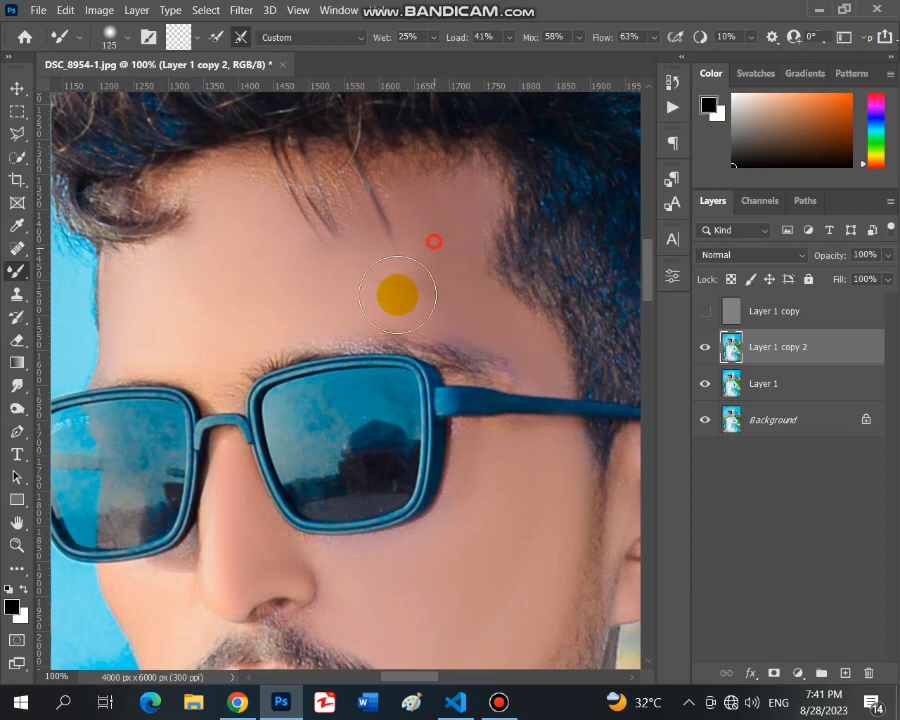
drag(370, 210, 457, 195)
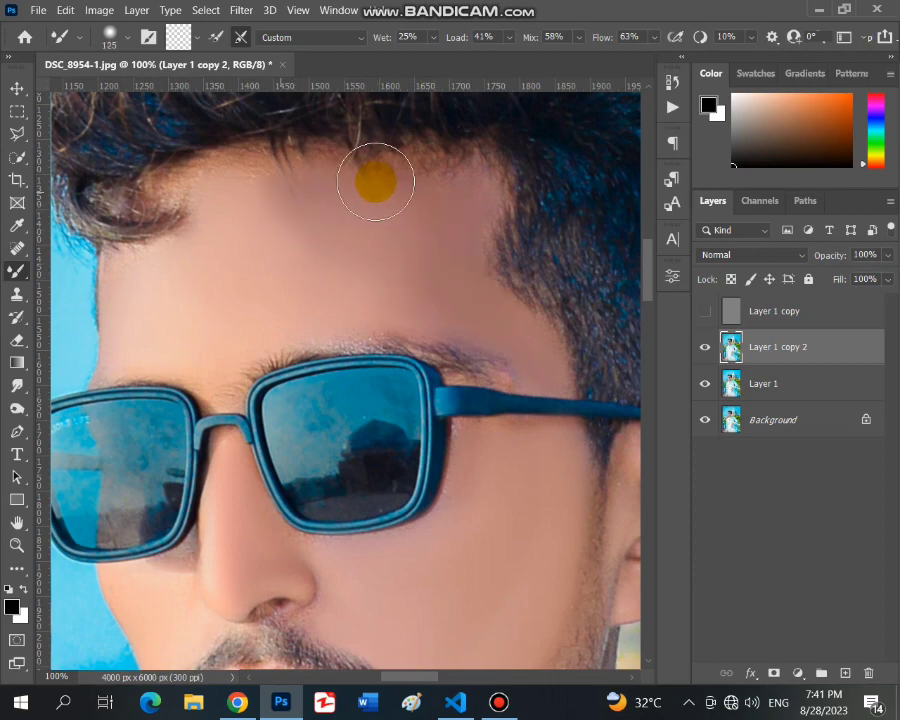
key(bracketright)
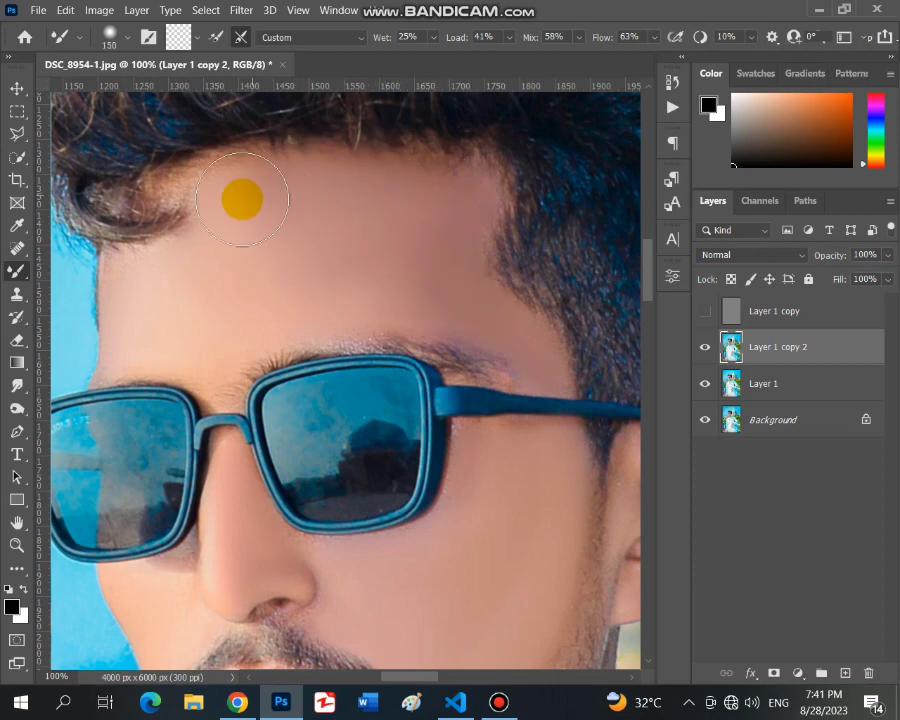
drag(251, 215, 263, 238)
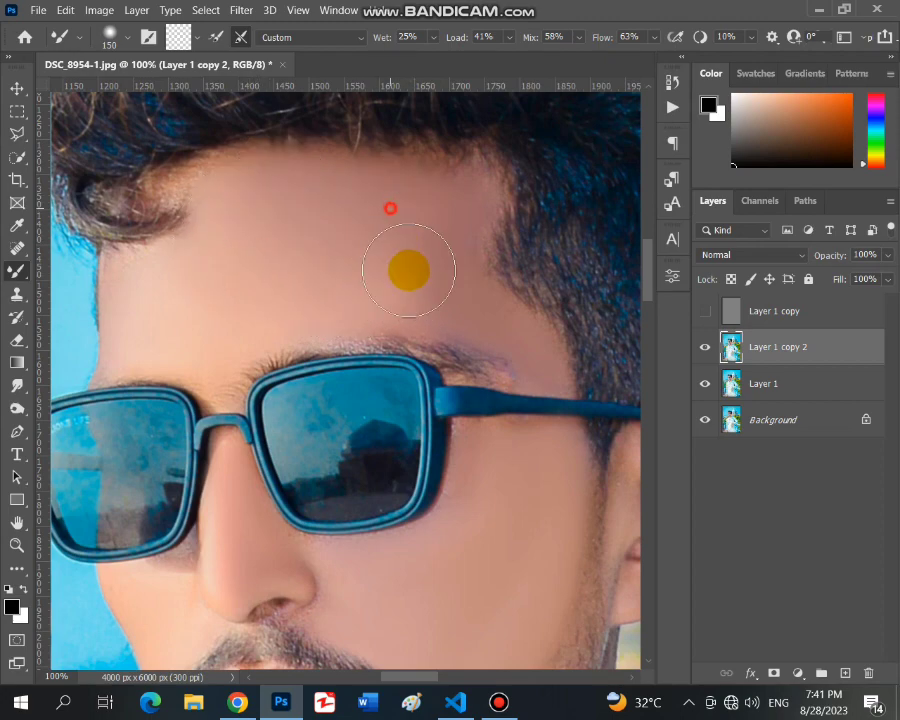
drag(390, 207, 386, 269)
key(bracketleft)
- Clone clean skin along the brow, eyebrow tail and between the eyes, then blend the forehead
click(16, 293)
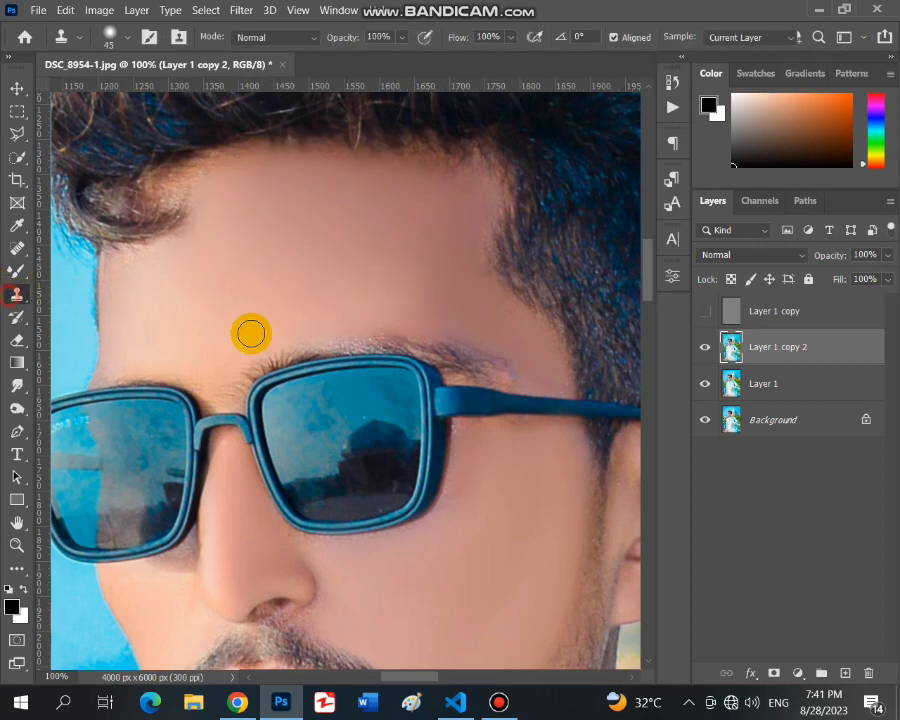
alt+click(524, 353)
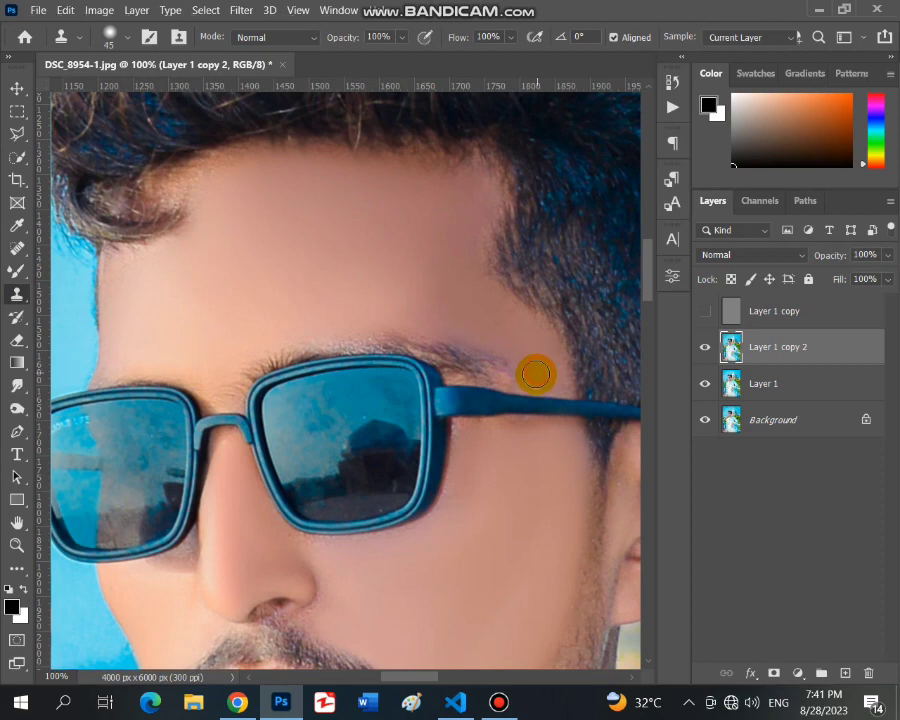
click(497, 345)
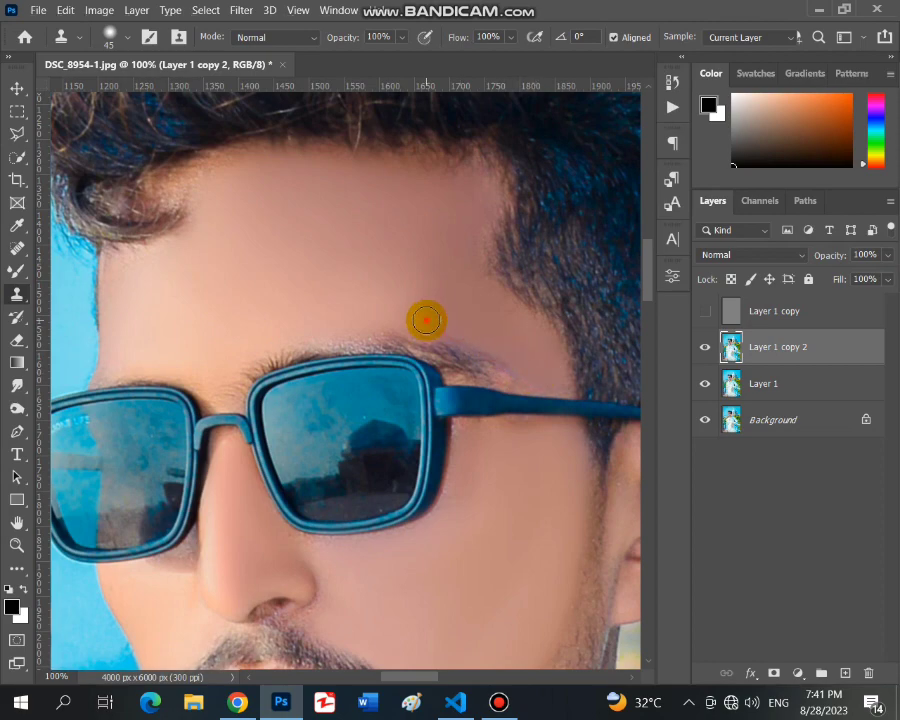
click(398, 314)
click(330, 319)
click(307, 330)
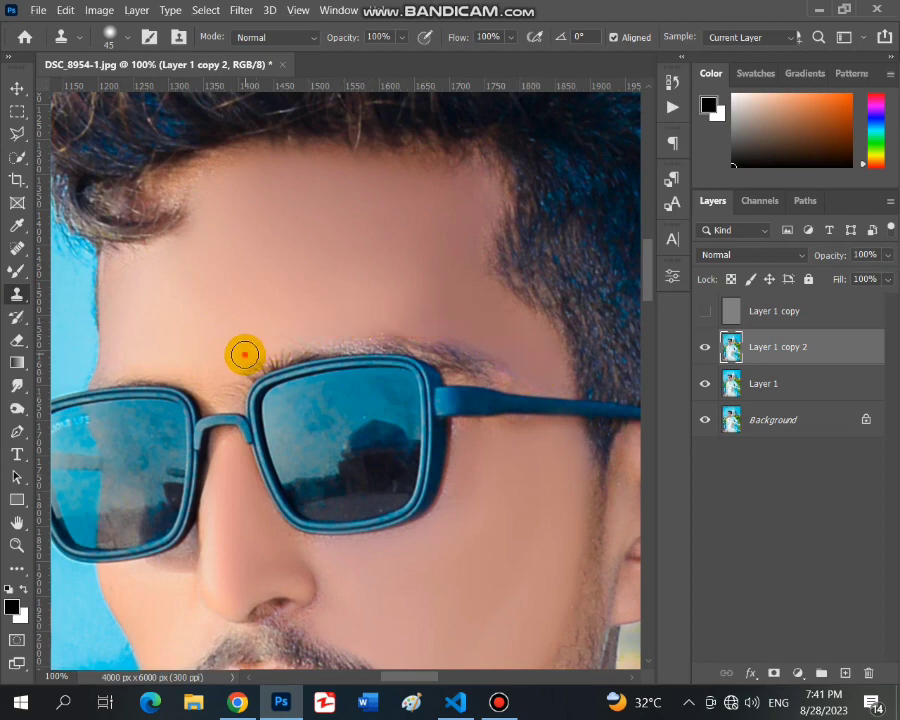
click(240, 357)
click(17, 272)
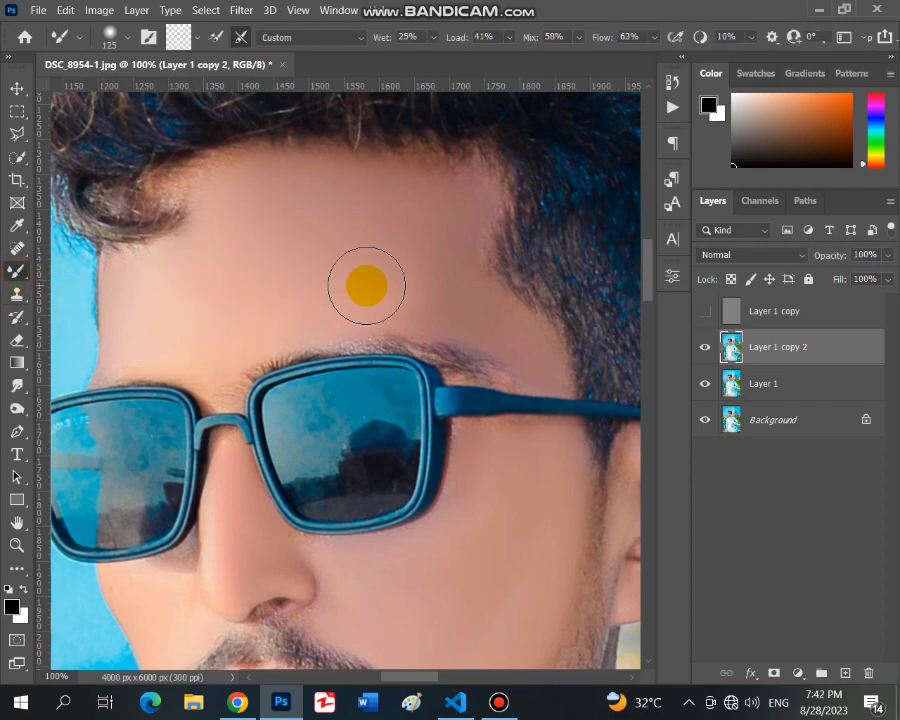
click(398, 230)
- Delete Layer 1 copy 2 and check the head before fitting the photo on screen
click(17, 545)
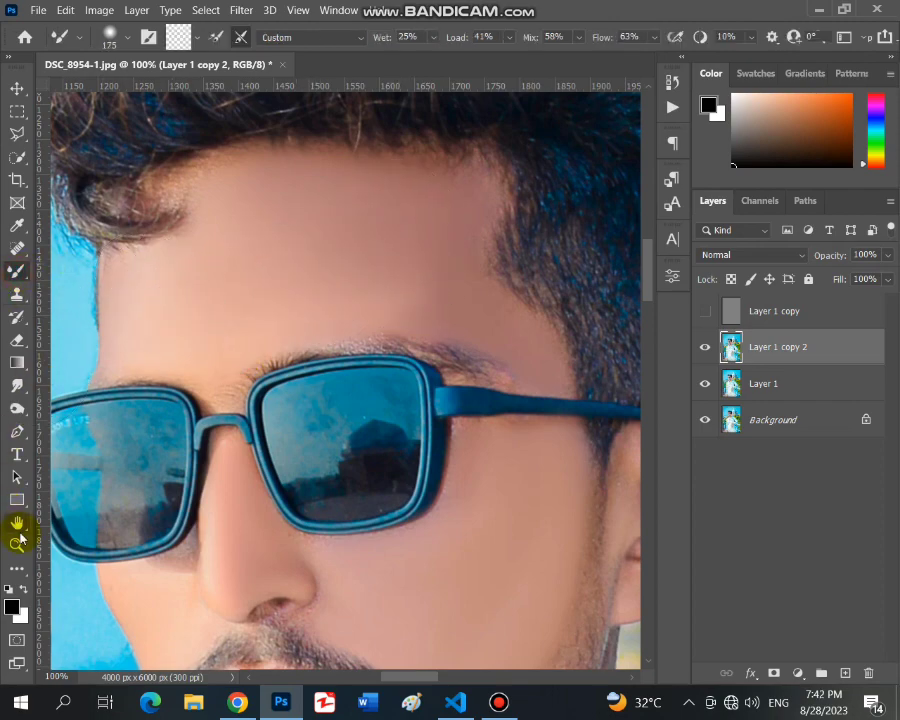
alt+click(290, 370)
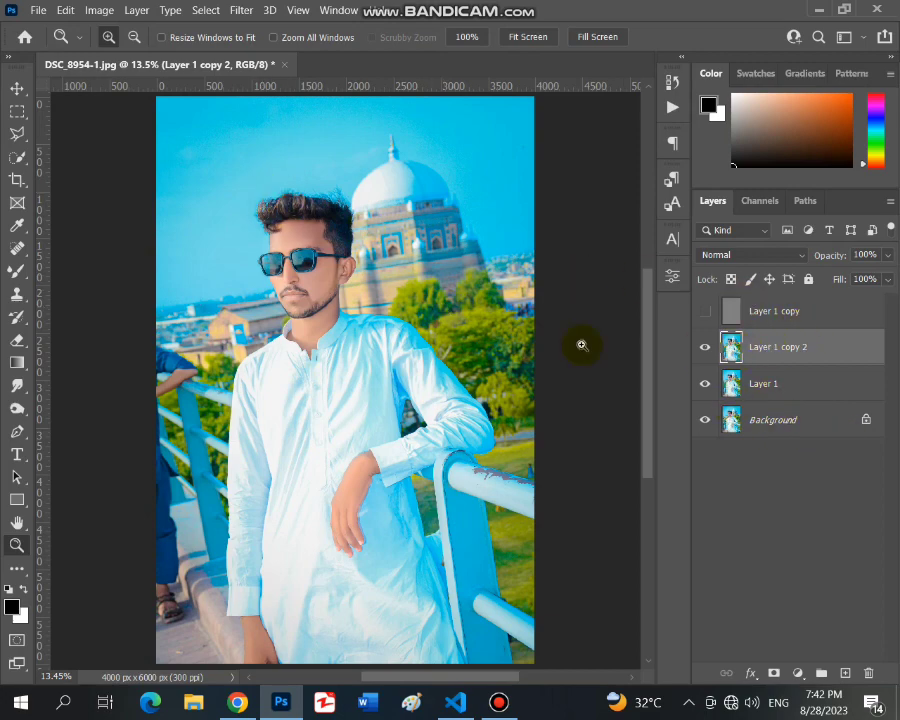
click(270, 201)
click(17, 272)
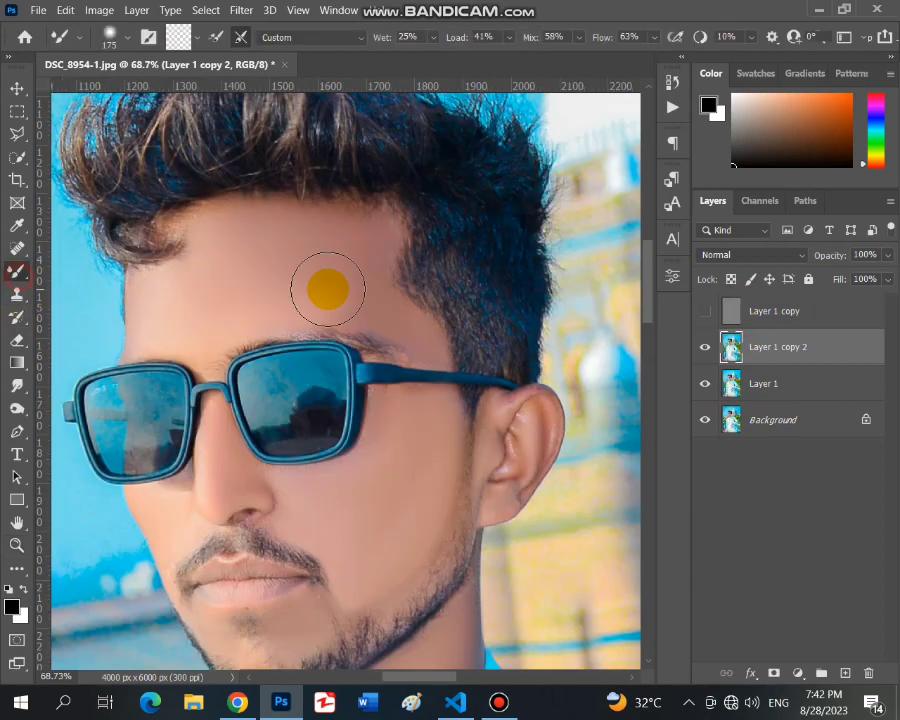
click(17, 545)
key(ctrl+0)
key(Delete)
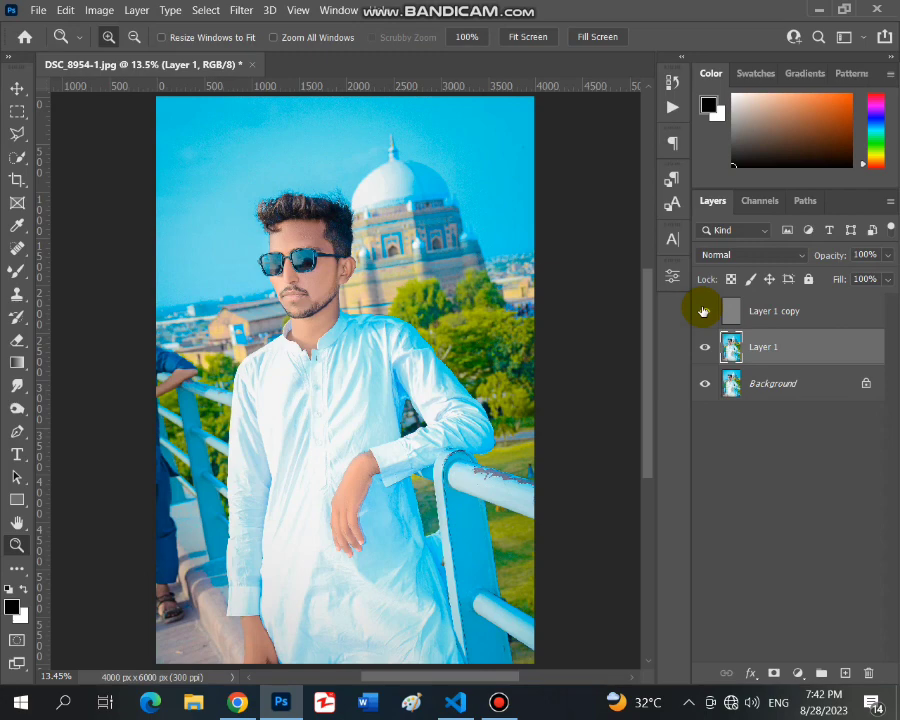
drag(248, 214, 356, 306)
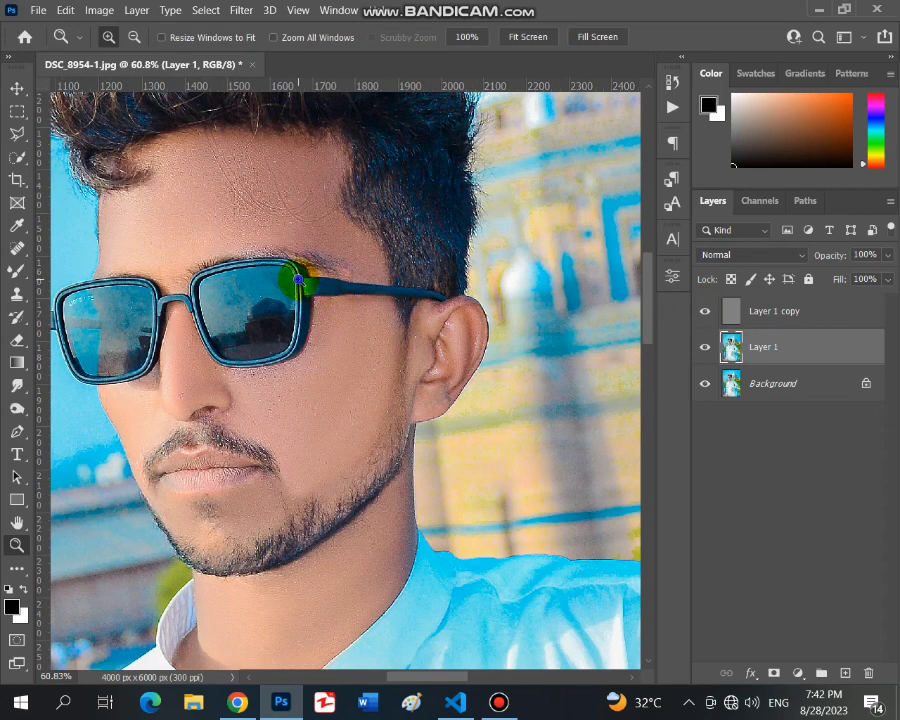
key(ctrl+0)
- Show Layer 1 copy and set it to Linear Light, 64% opacity, 60% fill
click(788, 312)
key(shift+alt+j)
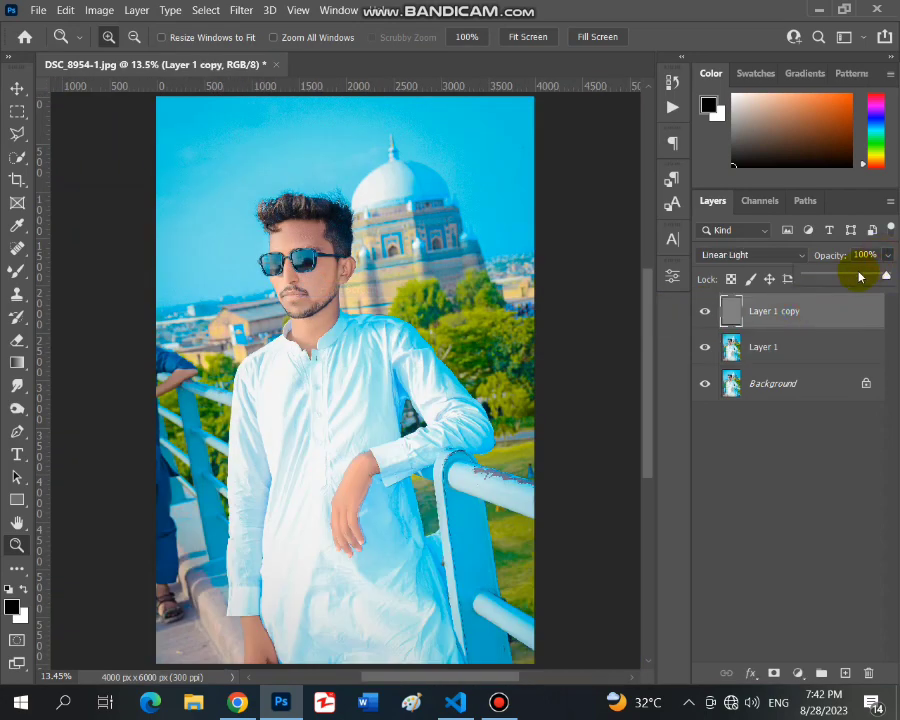
click(838, 301)
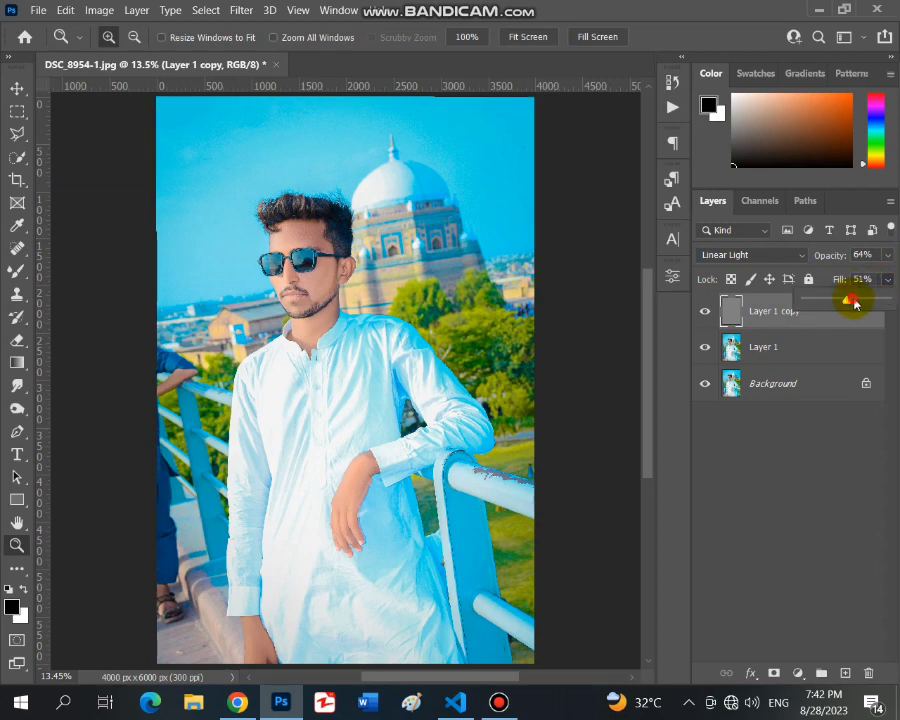
drag(855, 304, 860, 300)
click(273, 201)
right_click(367, 326)
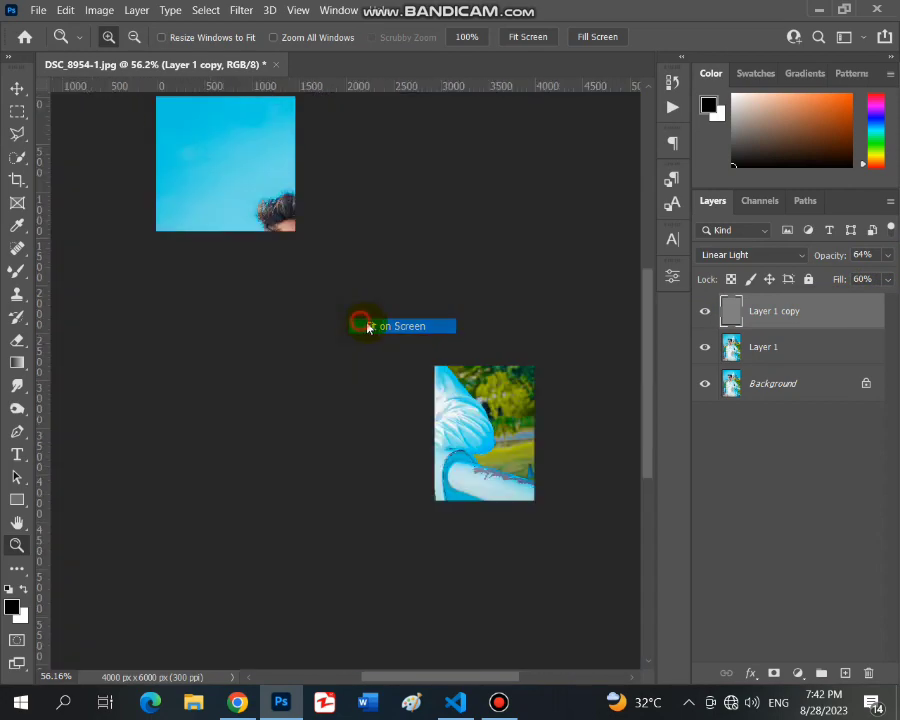
click(367, 326)
- Lower Layer 1 opacity to 93% and review the result
click(760, 346)
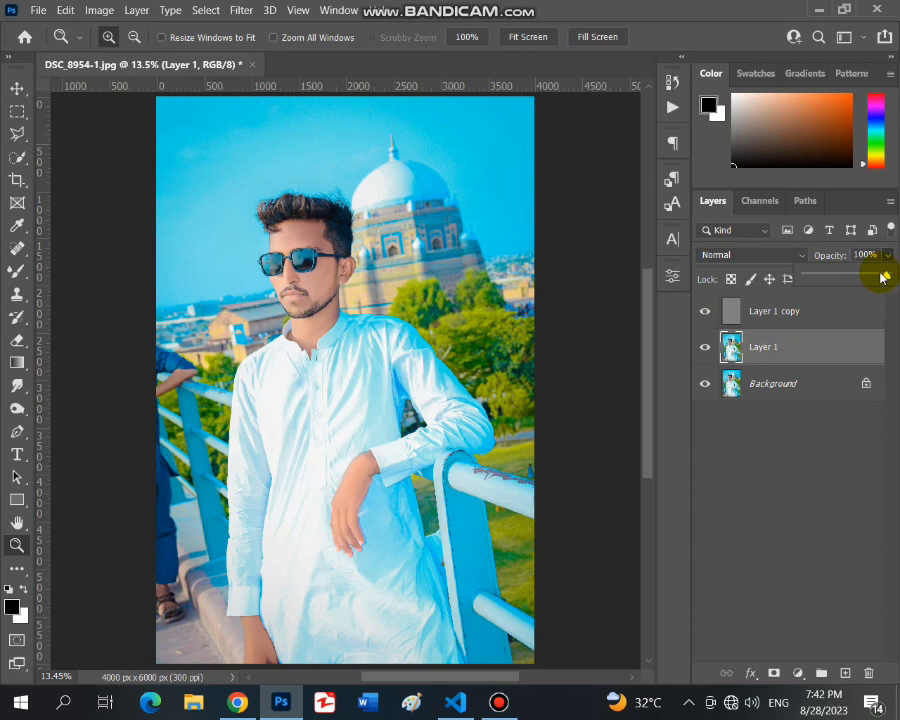
drag(880, 279, 884, 279)
click(297, 203)
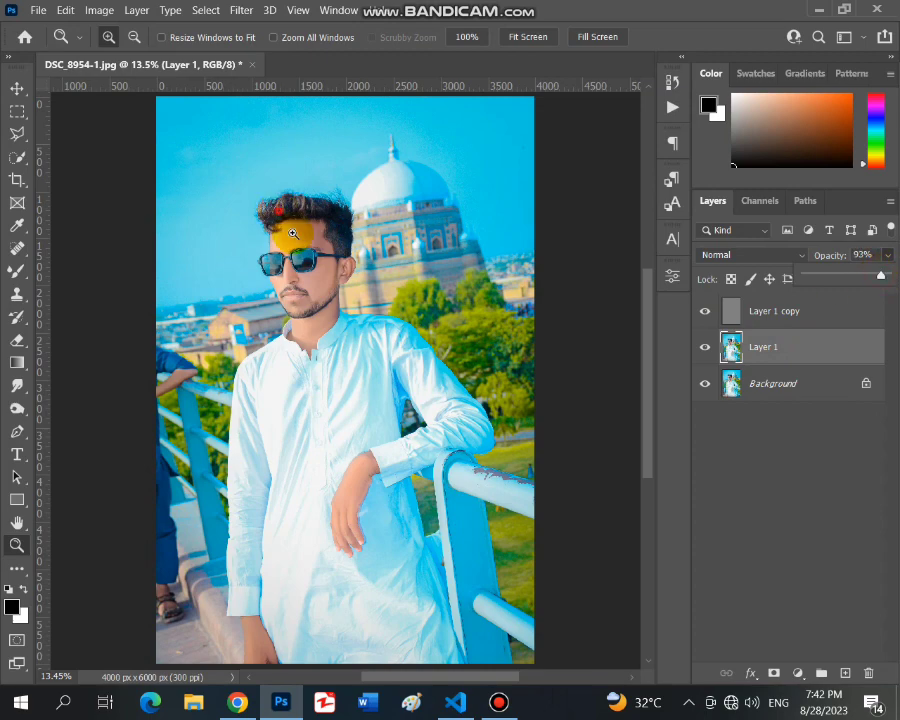
right_click(349, 288)
click(352, 288)
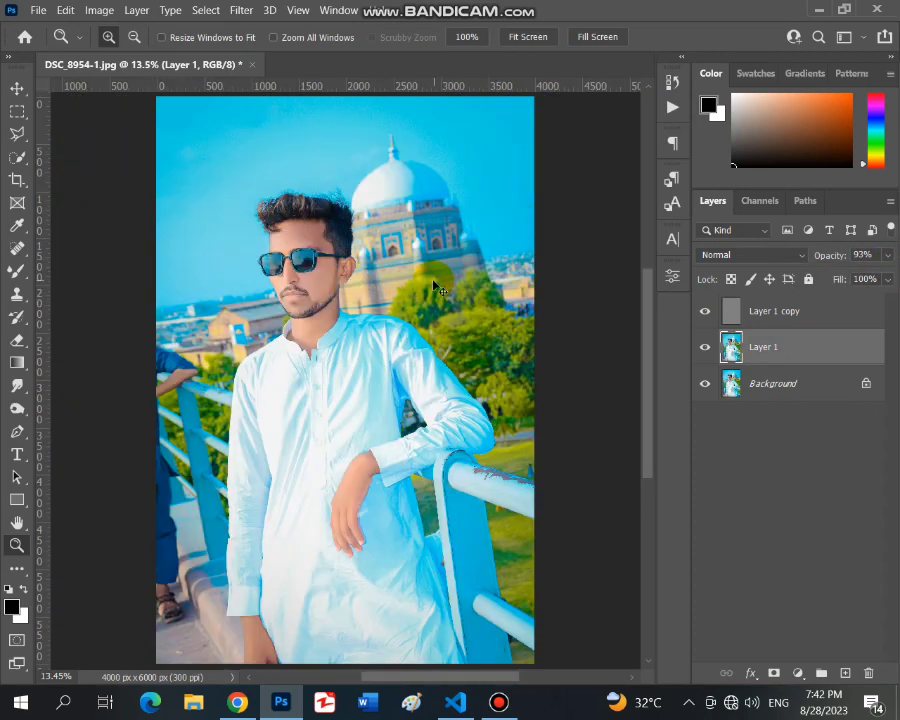
- Merge all layers, zoom in on the lips, and add a new empty layer
key(ctrl+shift+e)
drag(245, 261, 338, 316)
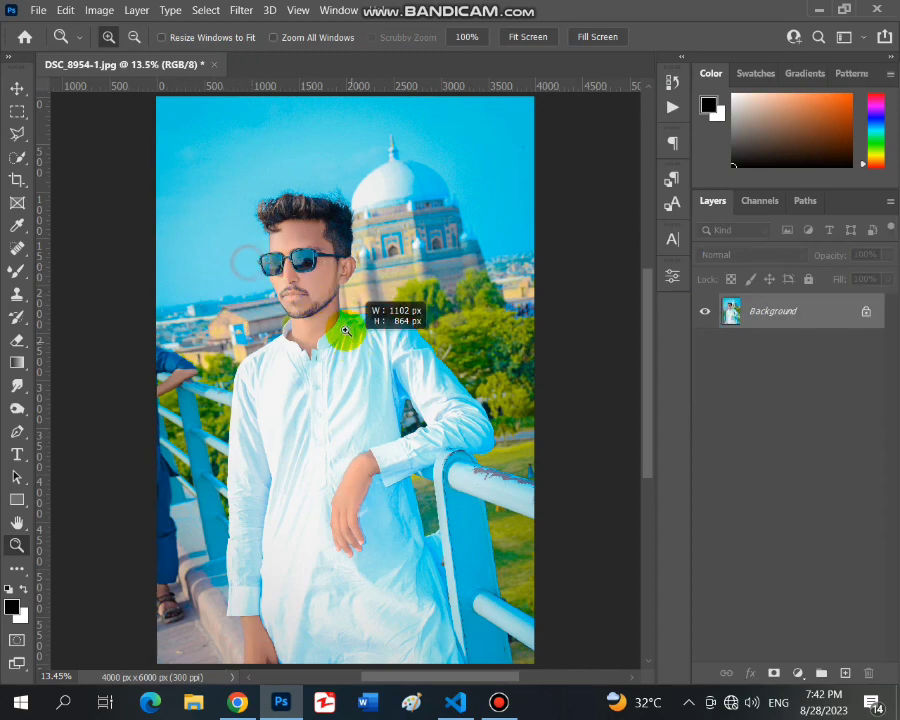
double_click(338, 316)
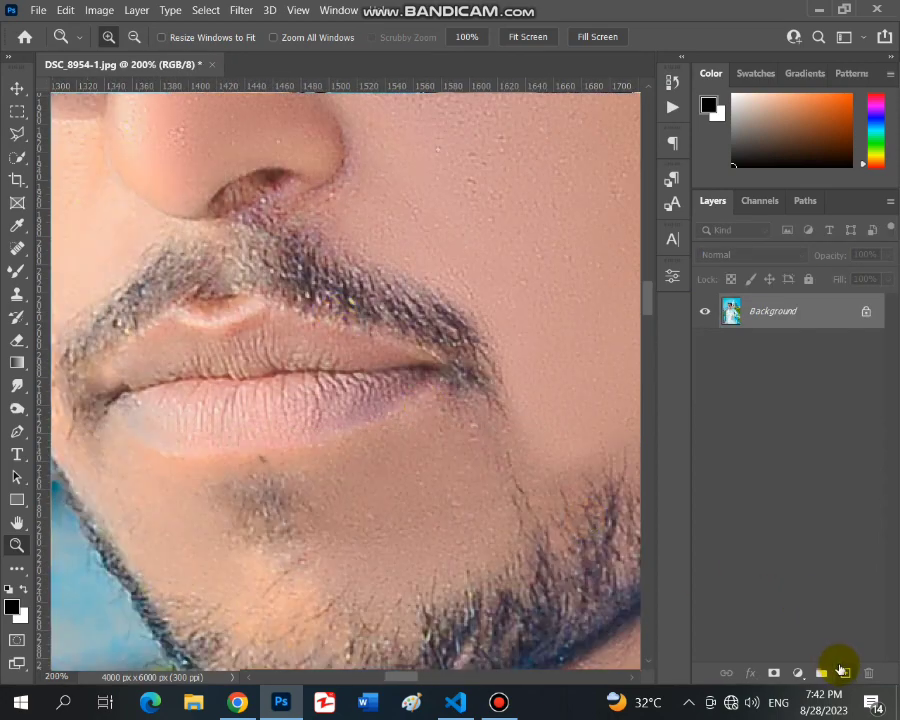
click(842, 671)
- Select the Brush tool with the Soft Round brush preset
click(17, 270)
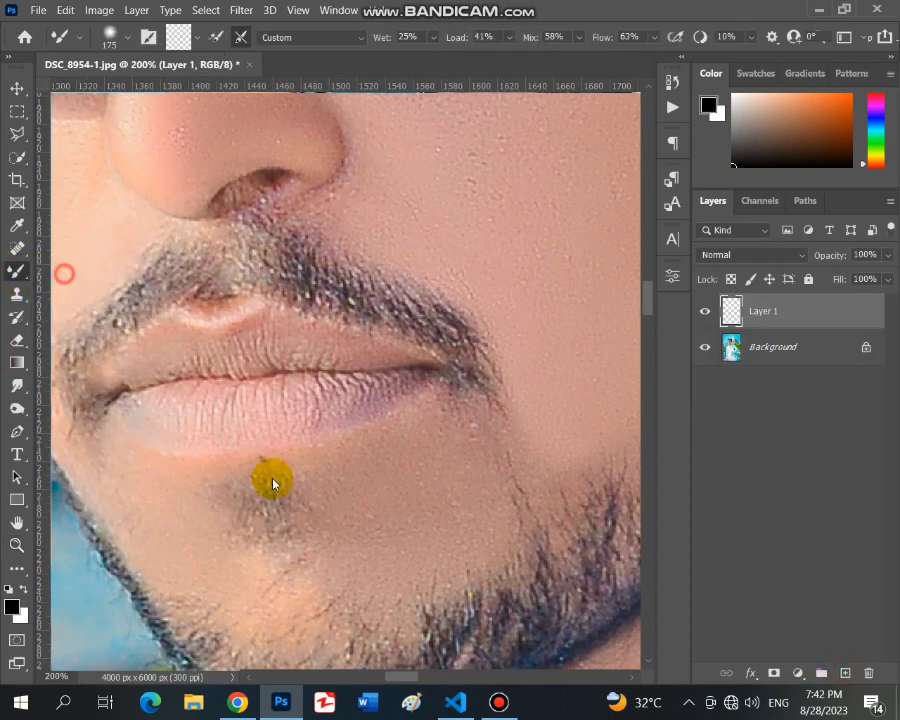
click(497, 700)
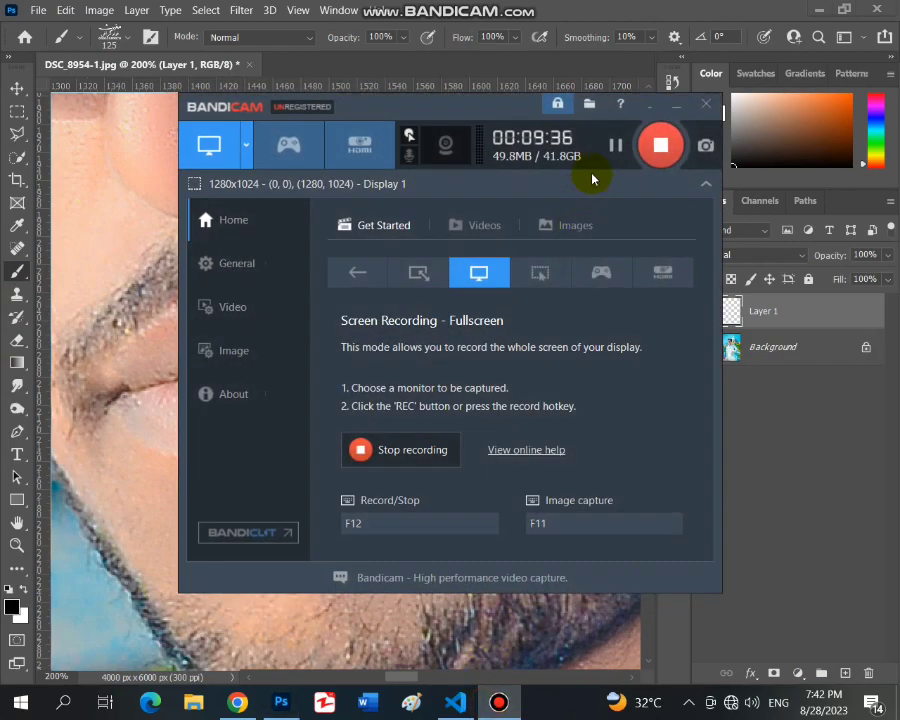
click(662, 122)
click(662, 122)
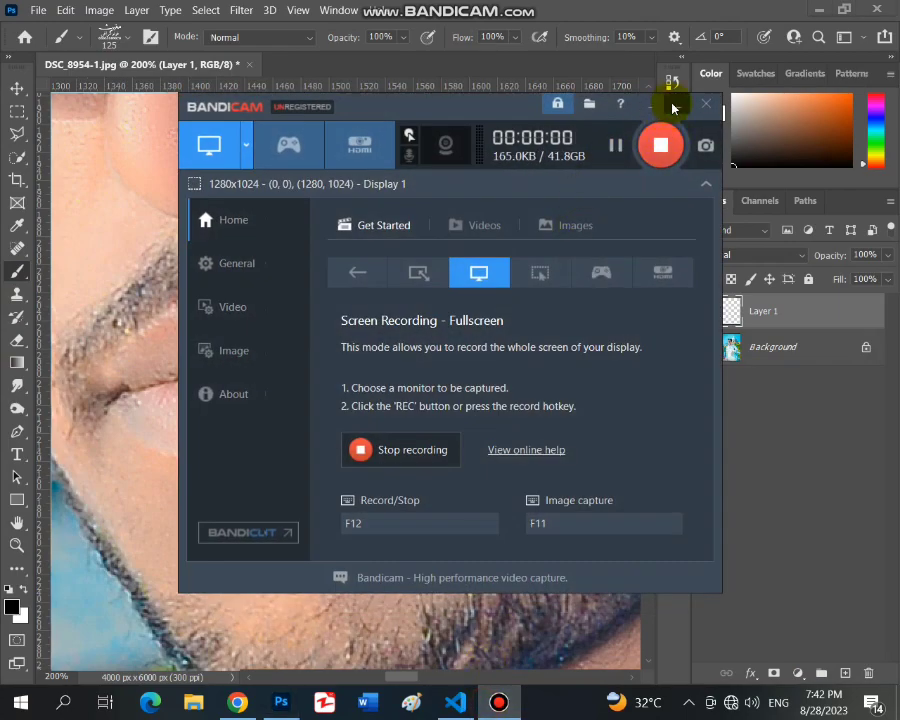
click(672, 105)
click(17, 293)
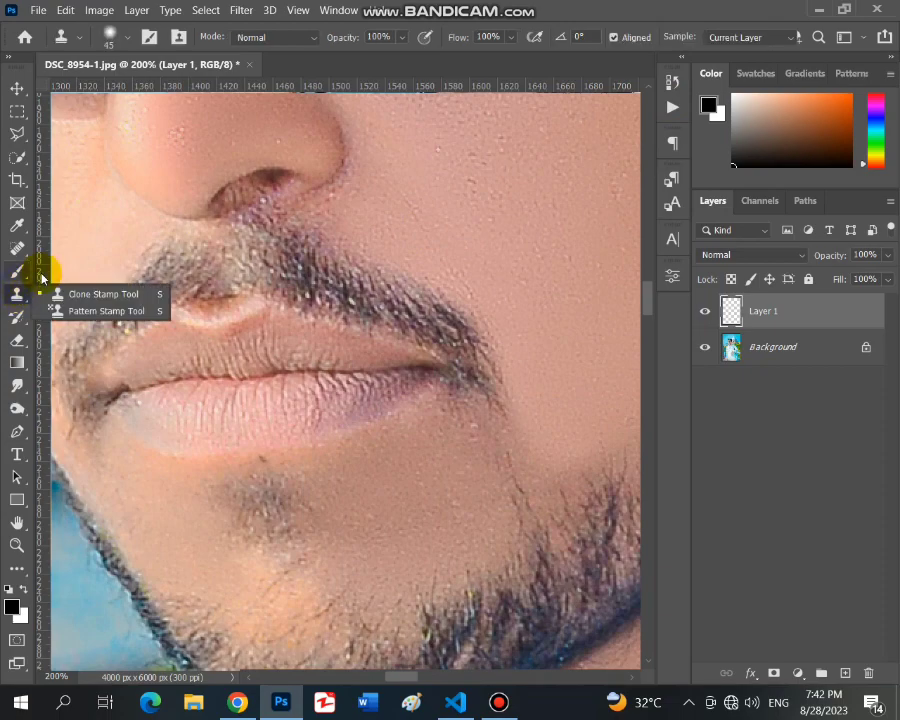
click(17, 270)
click(62, 276)
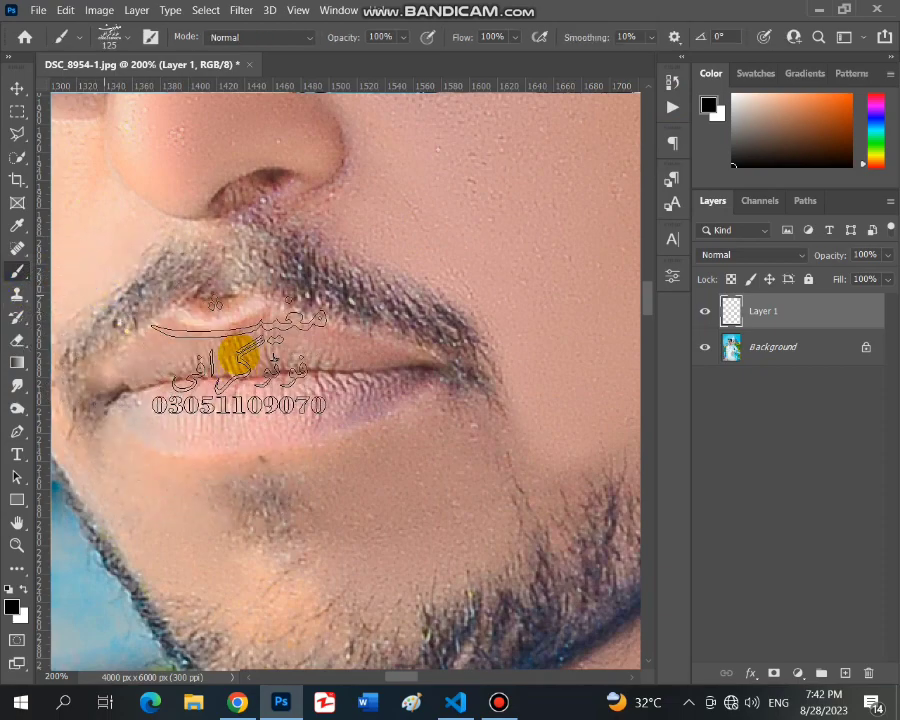
click(255, 328)
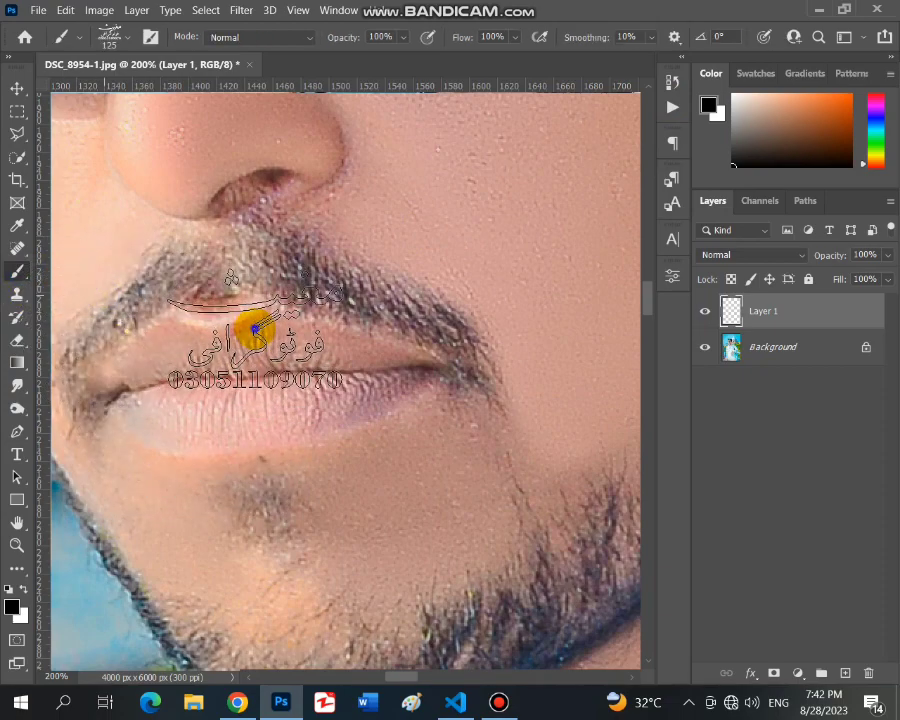
right_click(112, 298)
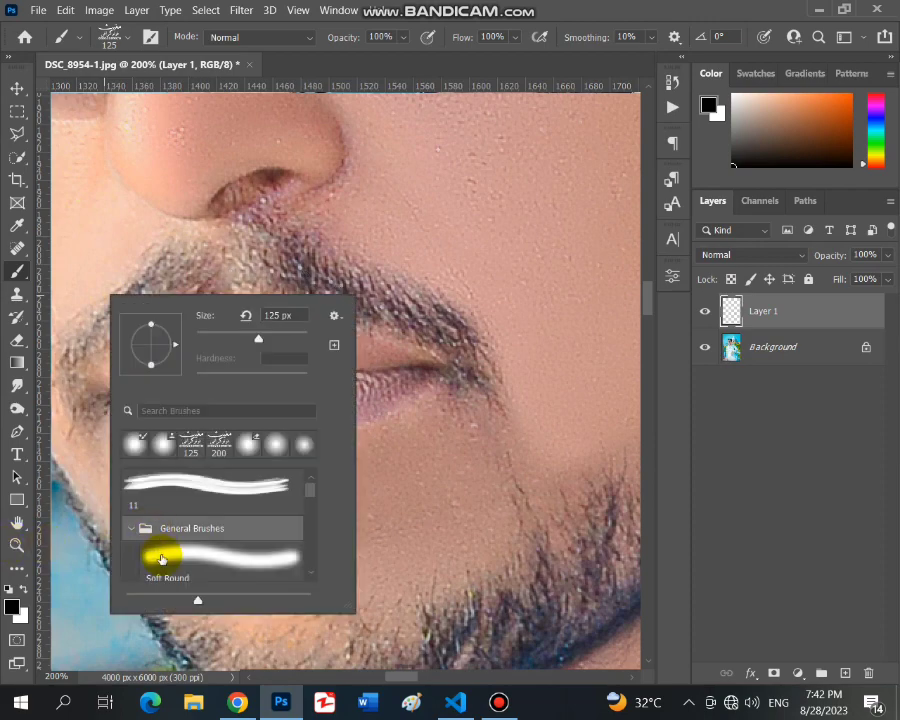
click(168, 555)
- Set the paint colour to red and shrink the brush to 35 px
click(745, 136)
drag(875, 158, 875, 96)
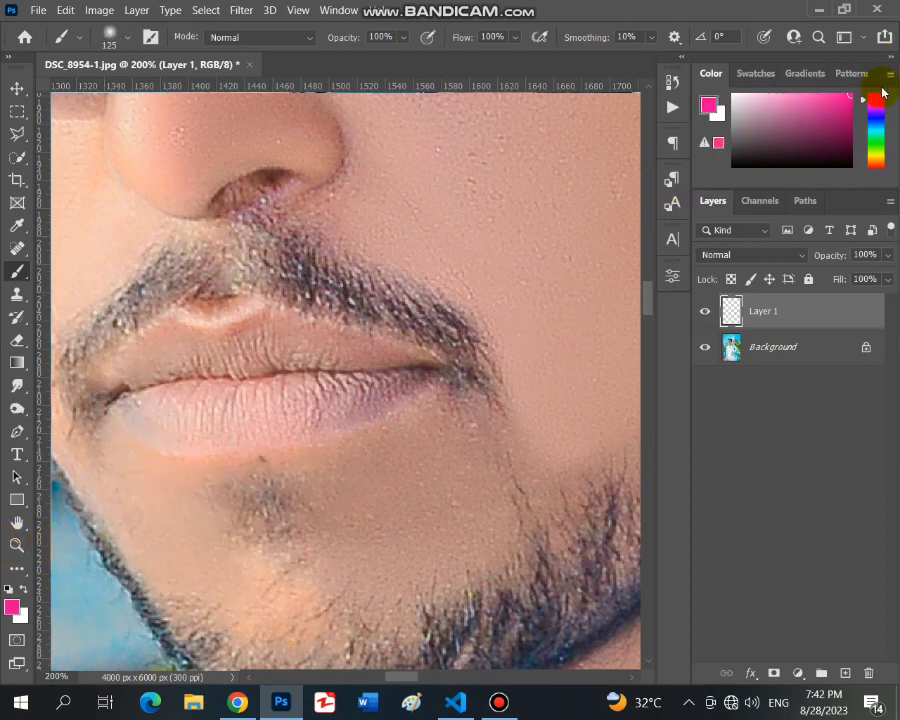
click(825, 97)
key(bracketleft)
key(bracketleft)
key(bracketleft)
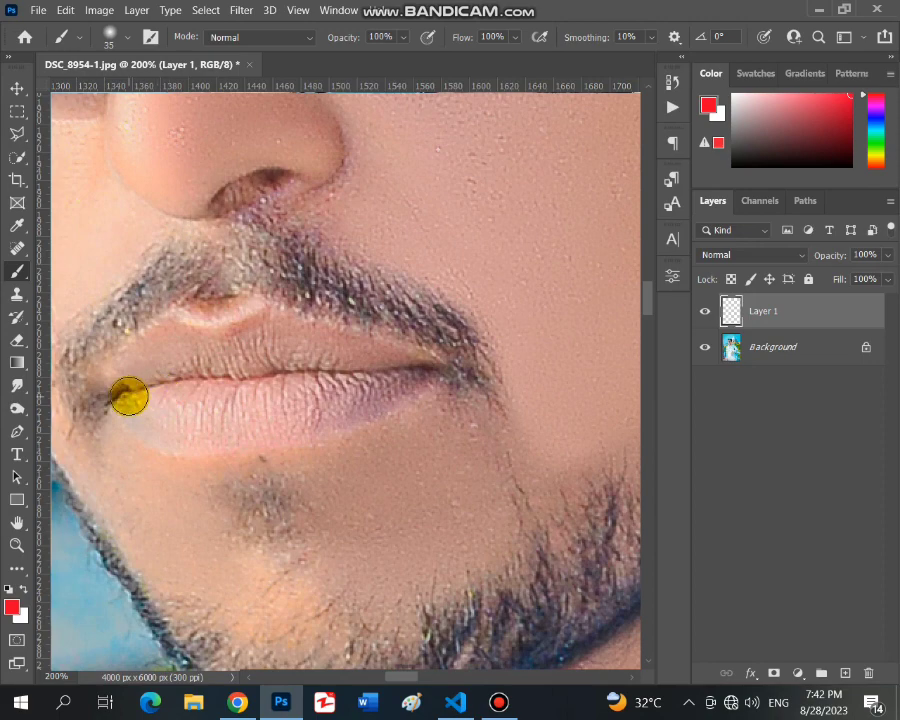
- Paint red across the lips and set the layer's blend mode to Color Burn
click(119, 392)
mouse_move(110, 398)
mouse_down()
mouse_move(206, 344)
mouse_move(251, 336)
mouse_move(416, 370)
mouse_move(321, 416)
mouse_move(241, 428)
mouse_move(151, 426)
mouse_move(121, 398)
mouse_move(358, 388)
mouse_move(201, 376)
mouse_move(289, 355)
mouse_up()
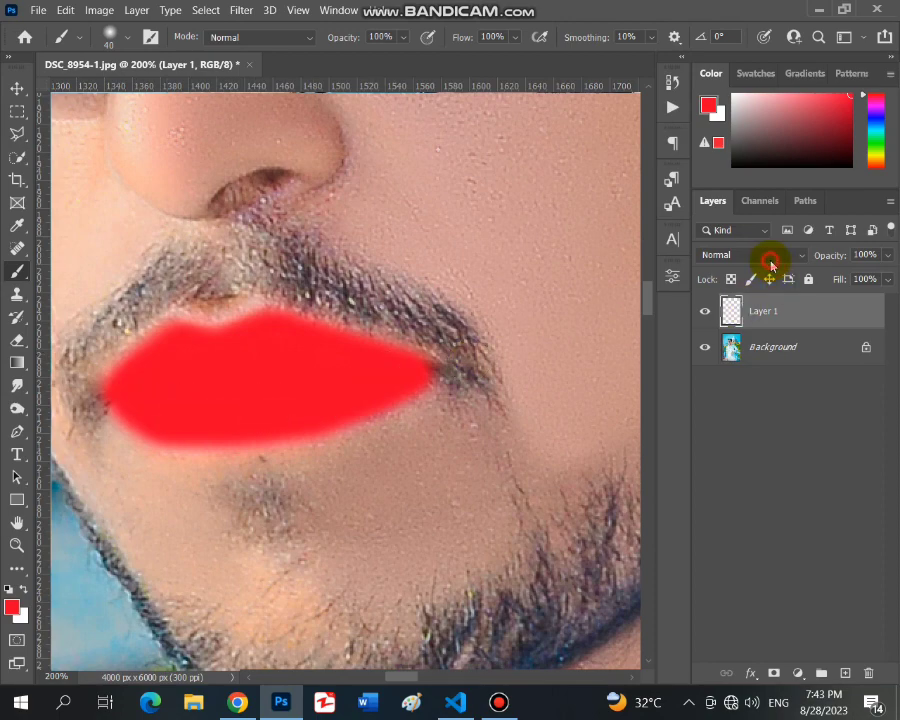
click(762, 256)
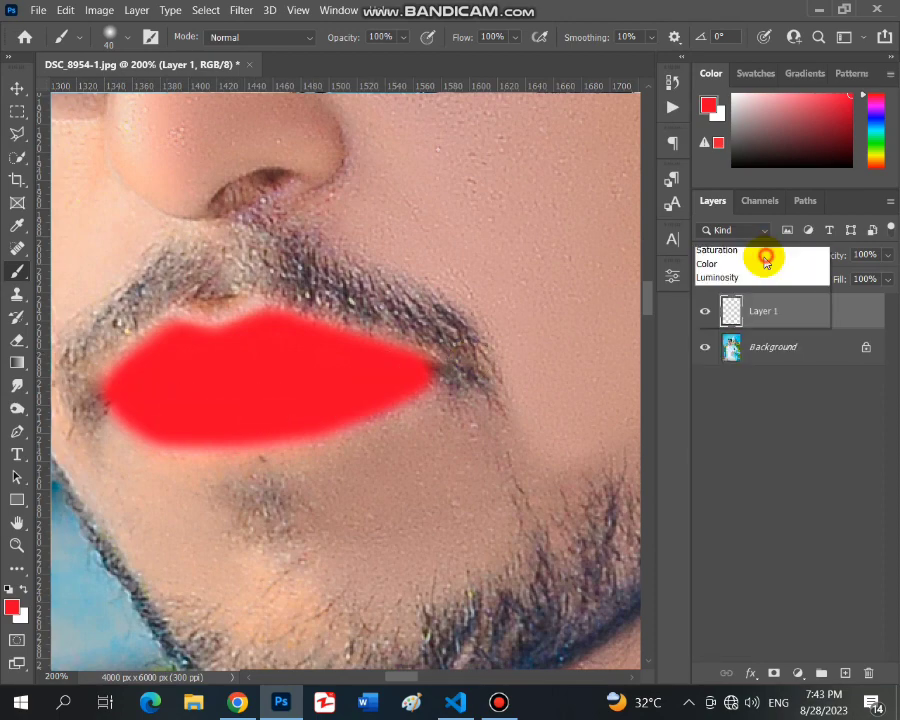
click(743, 320)
- Fit the photo on screen, lower the lip tint to 25% opacity, and merge it down
click(886, 255)
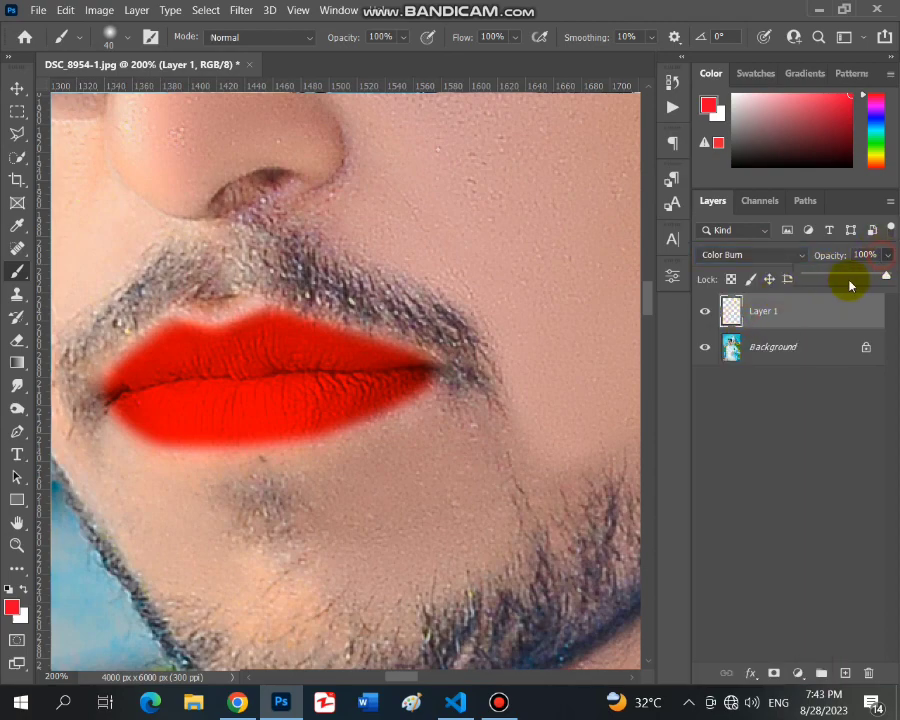
click(886, 280)
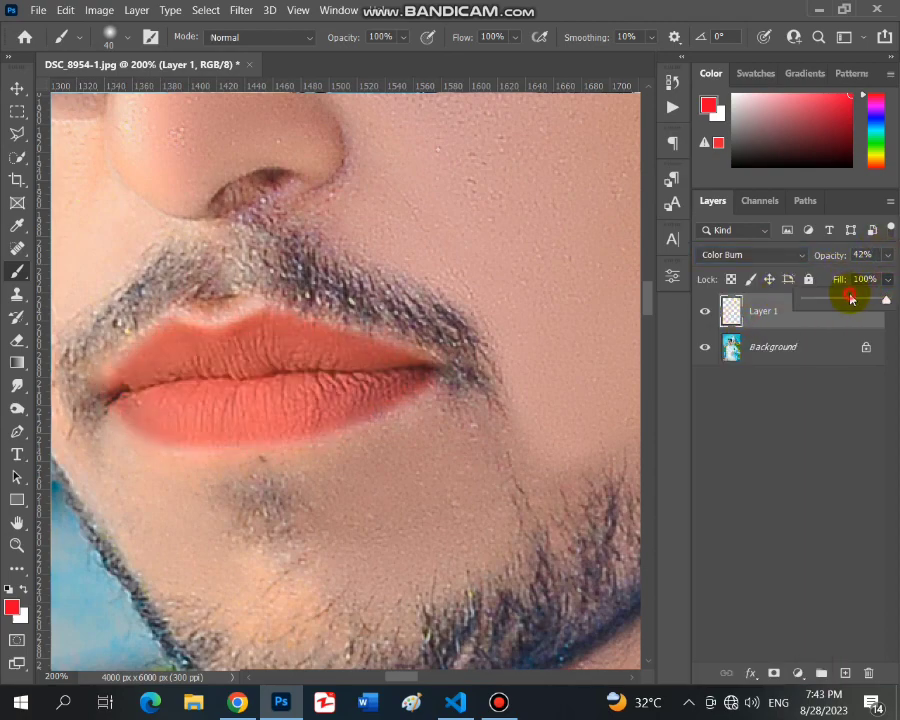
click(16, 548)
right_click(234, 446)
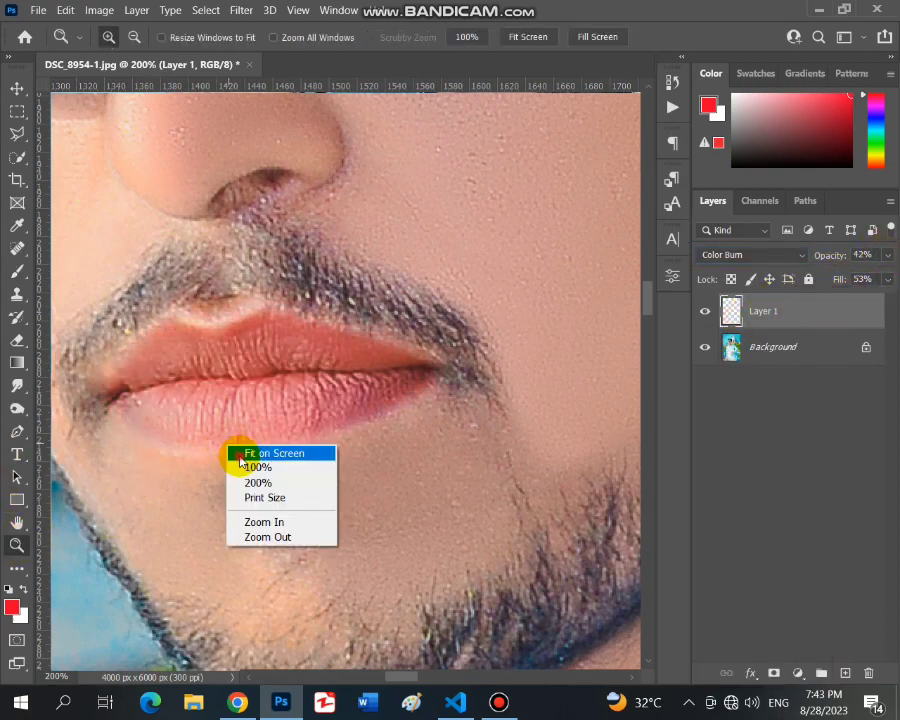
click(252, 452)
click(887, 256)
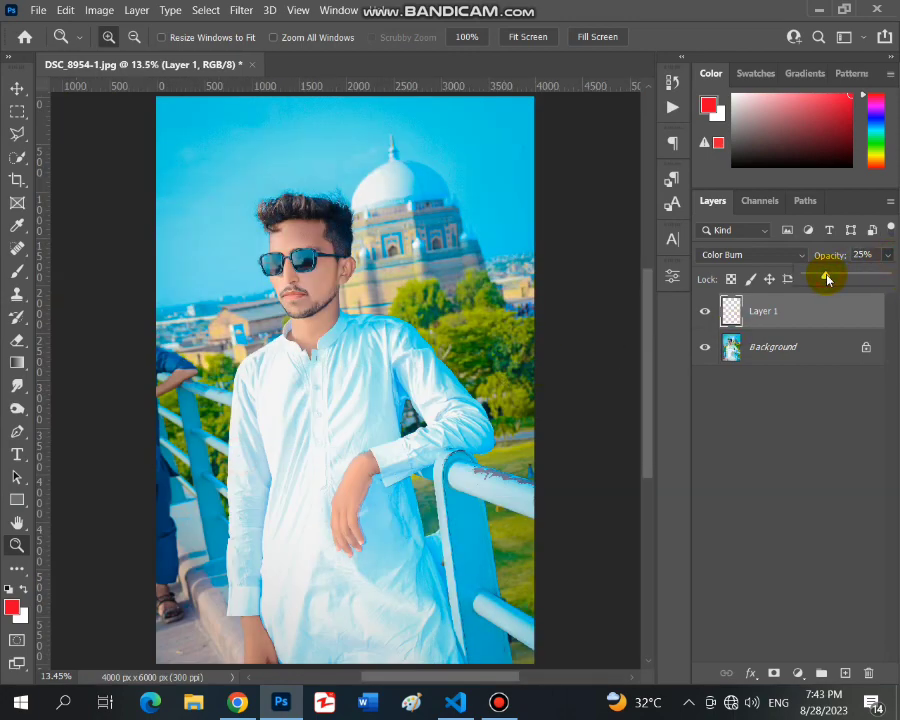
key(ctrl+e)
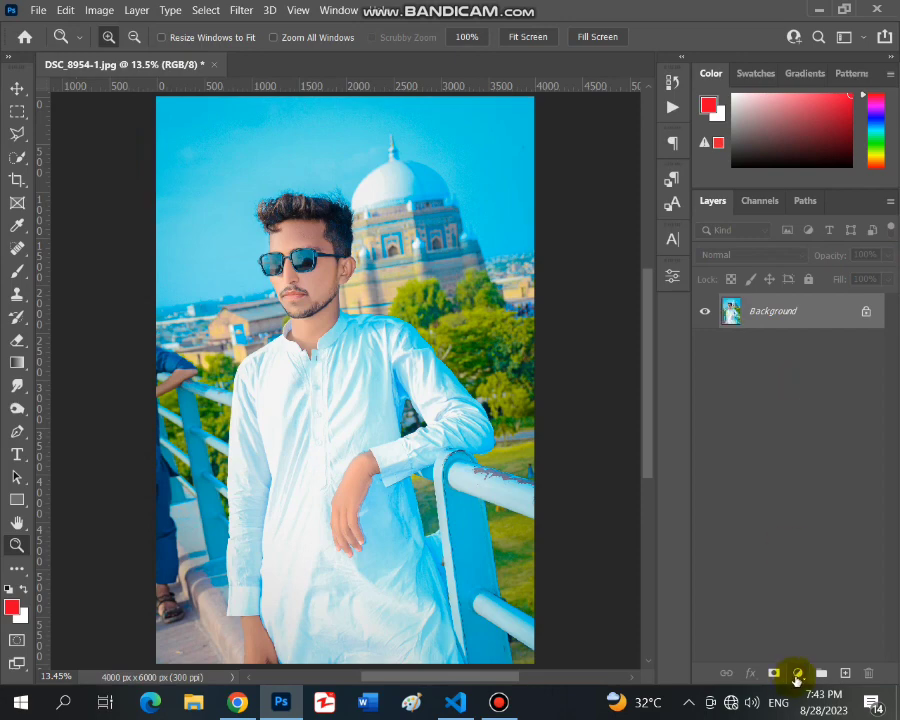
- Add a Selective Color adjustment with Reds Black -16 and Blacks Black +2
click(798, 673)
click(793, 666)
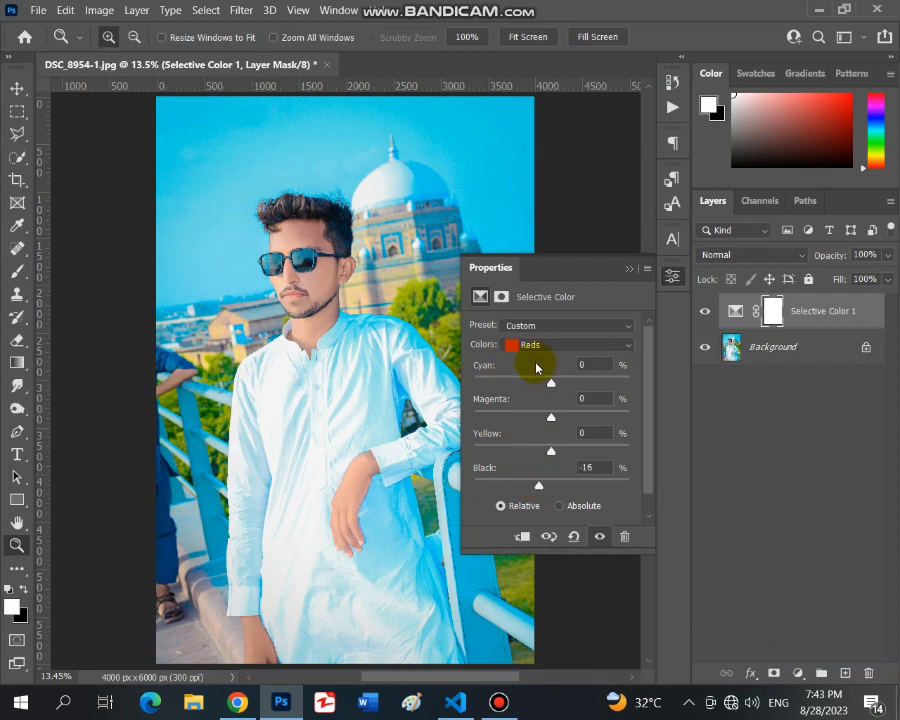
click(535, 343)
click(548, 474)
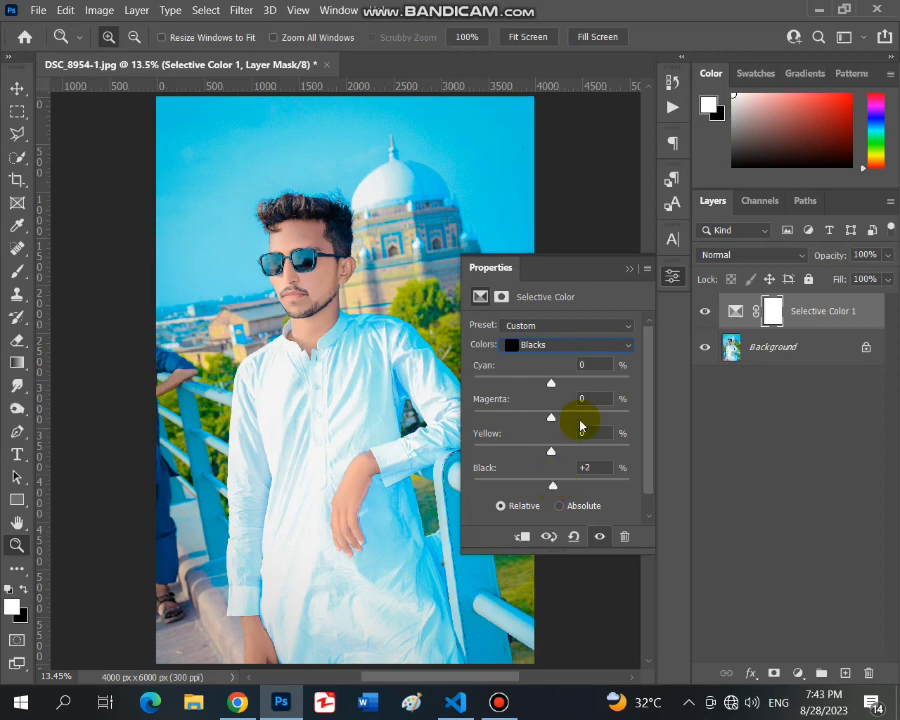
click(628, 270)
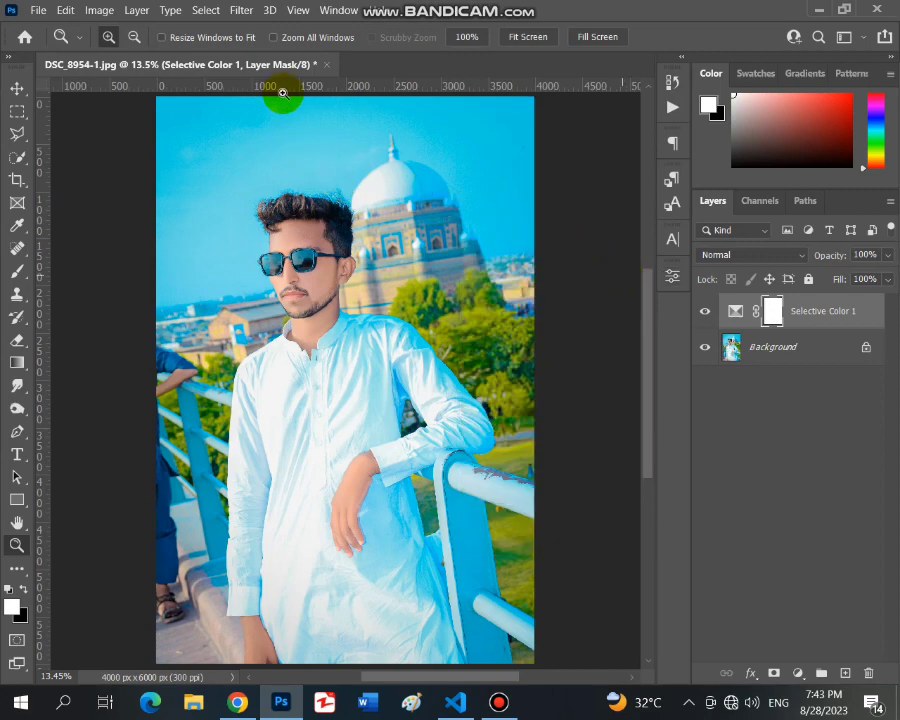
- Merge the adjustment into the background and open Filter > Liquify
key(ctrl+shift+e)
click(241, 10)
click(262, 164)
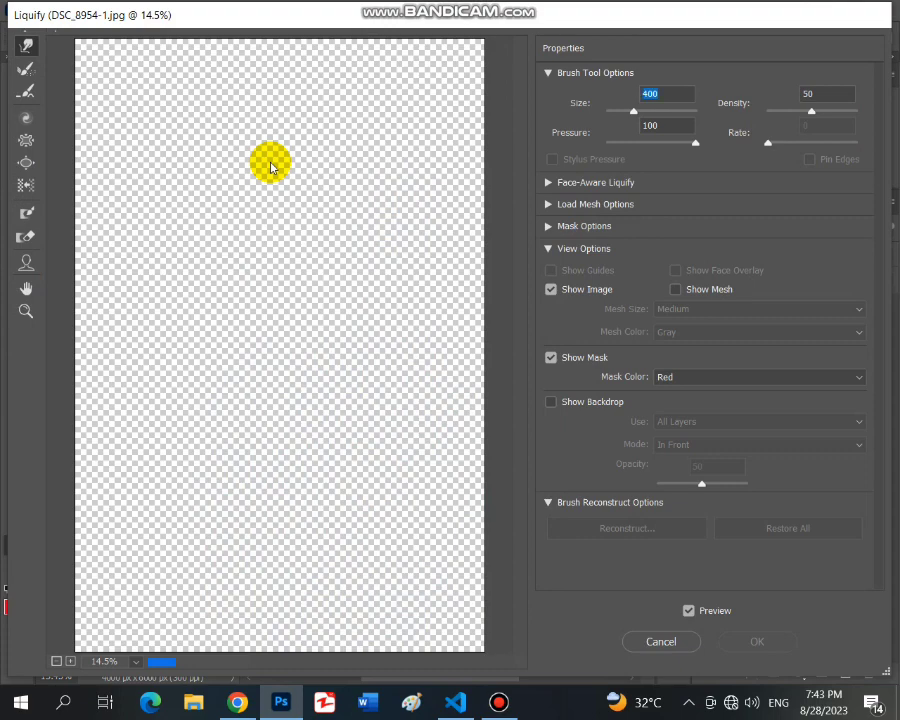
- Zoom in and use Forward Warp, size 400 then smaller, to lift the hair and hairline, then apply
click(25, 309)
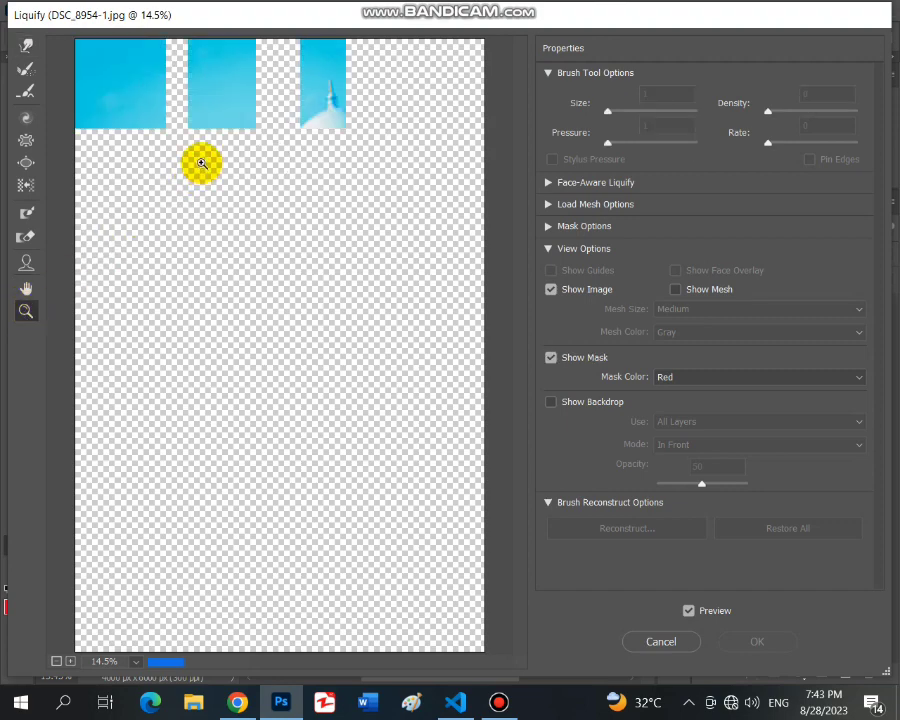
drag(147, 110, 315, 212)
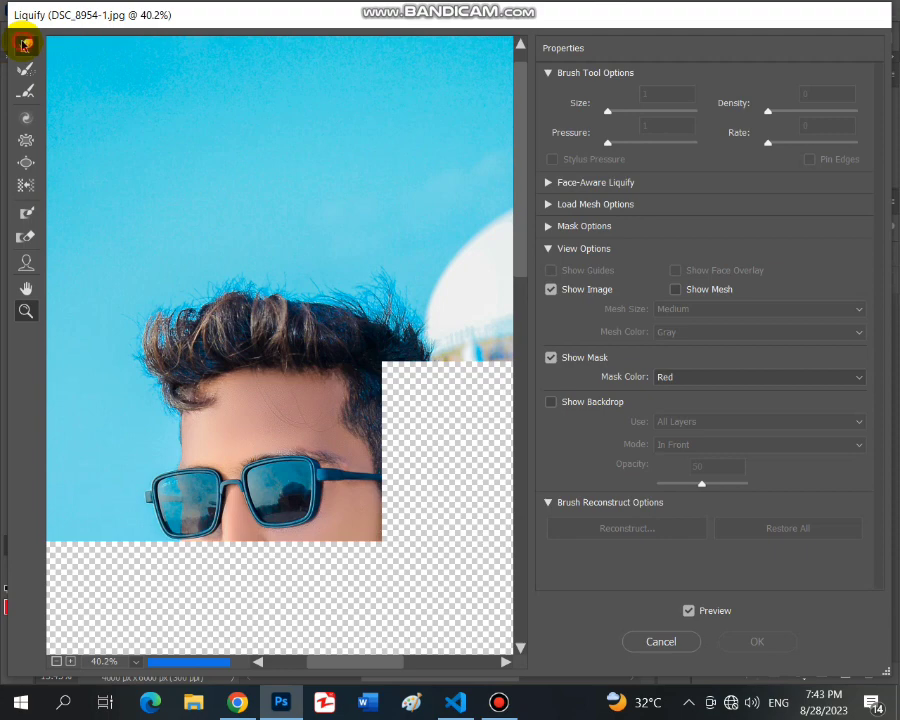
click(25, 43)
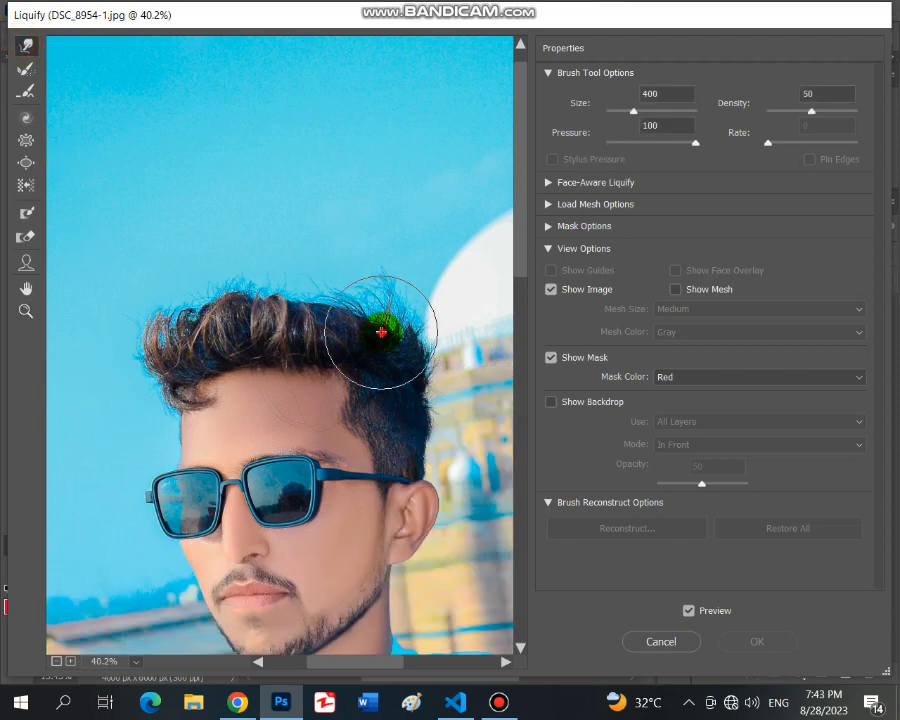
mouse_move(362, 325)
mouse_down()
mouse_move(321, 315)
mouse_move(367, 317)
mouse_move(369, 304)
mouse_move(250, 311)
mouse_up()
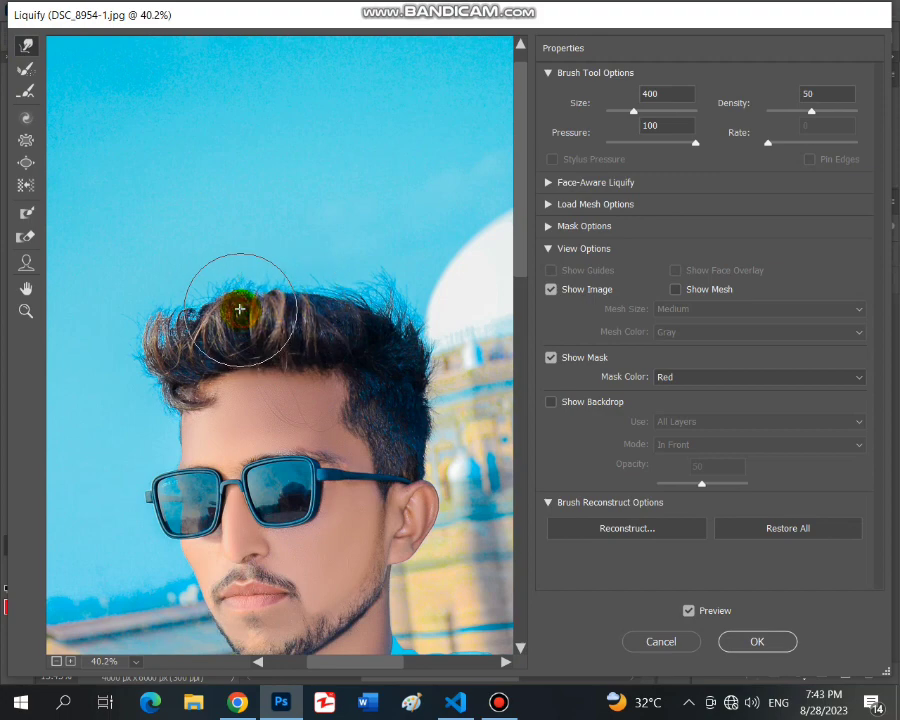
key([)
mouse_move(191, 317)
mouse_down()
mouse_move(204, 332)
mouse_move(161, 303)
mouse_move(190, 321)
mouse_move(171, 338)
mouse_move(160, 320)
mouse_move(224, 316)
mouse_up()
key([)
drag(222, 395, 229, 400)
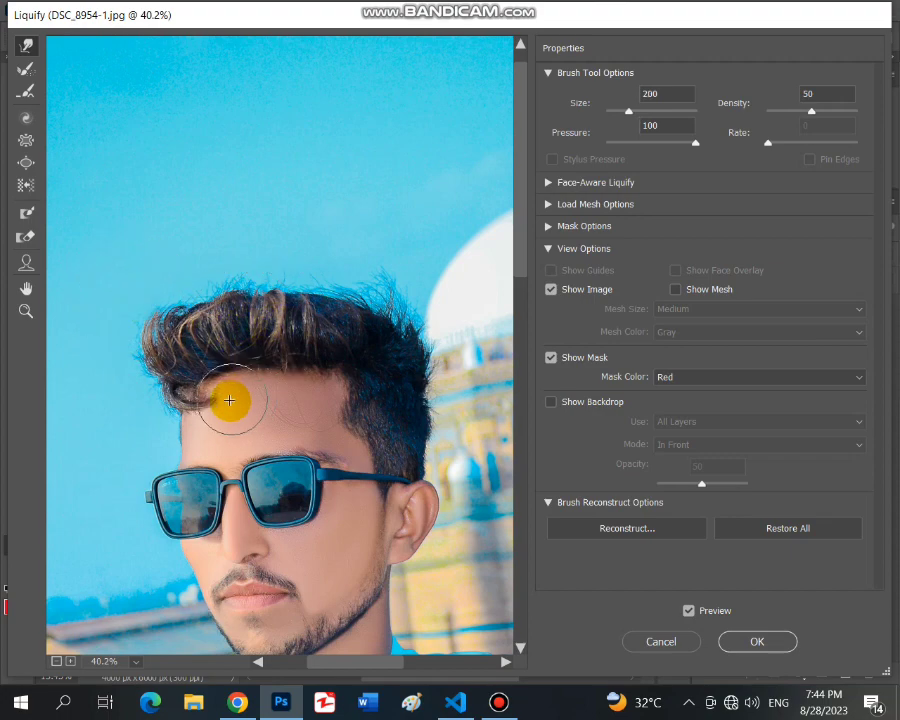
key(])
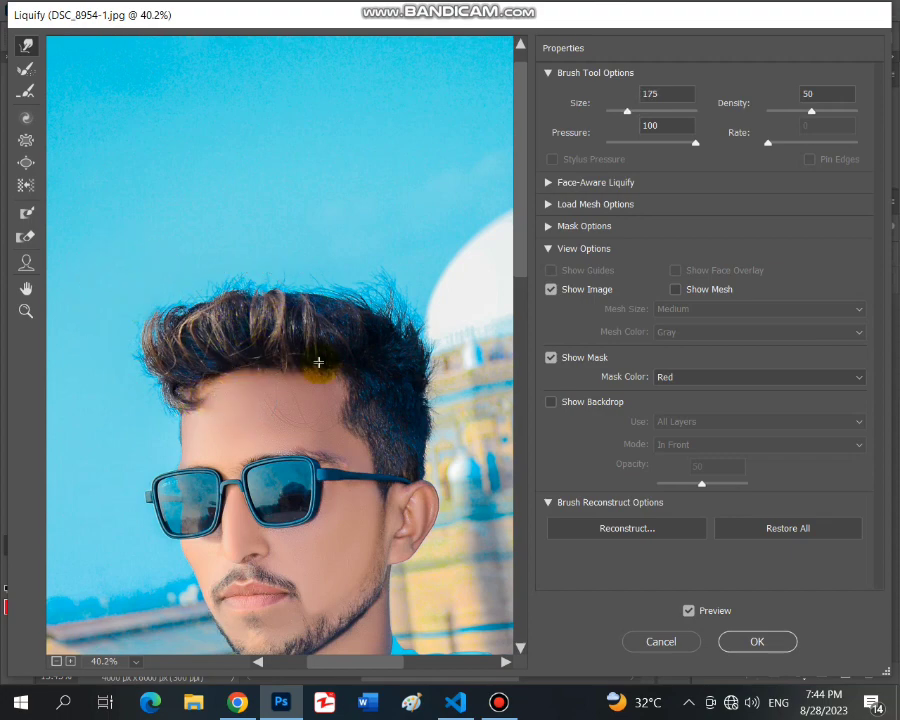
key(])
click(758, 642)
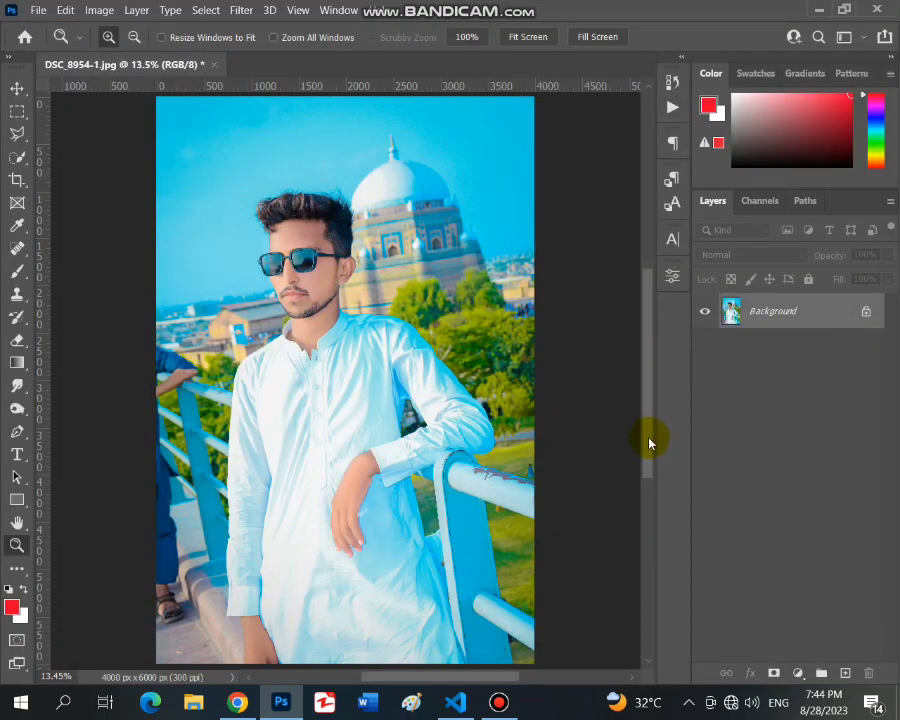
- Duplicate the photo onto a new layer, undoing a stray opacity change
key(ctrl+j)
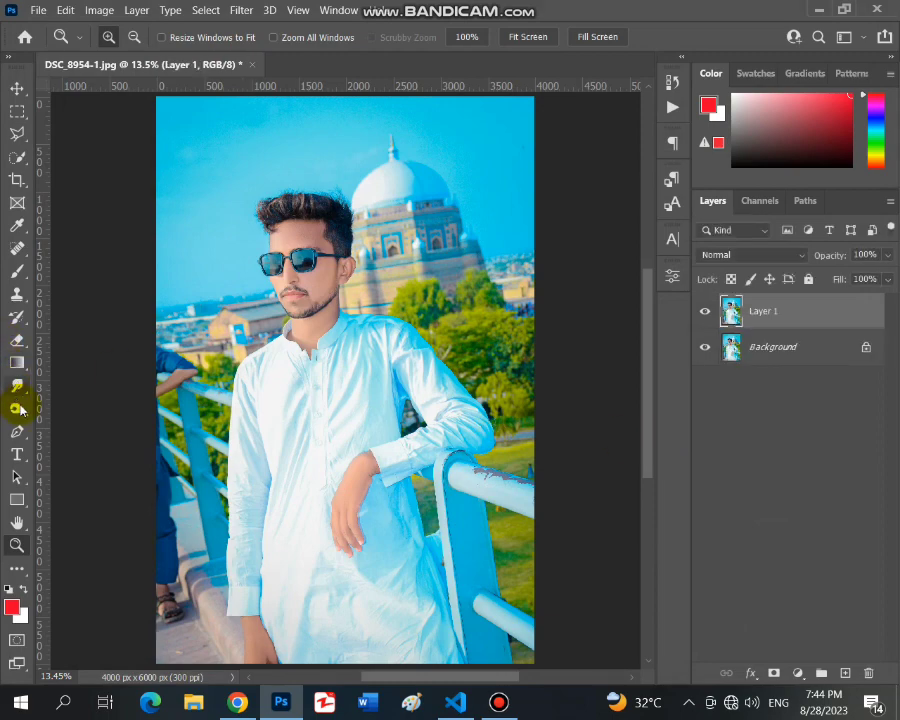
click(18, 409)
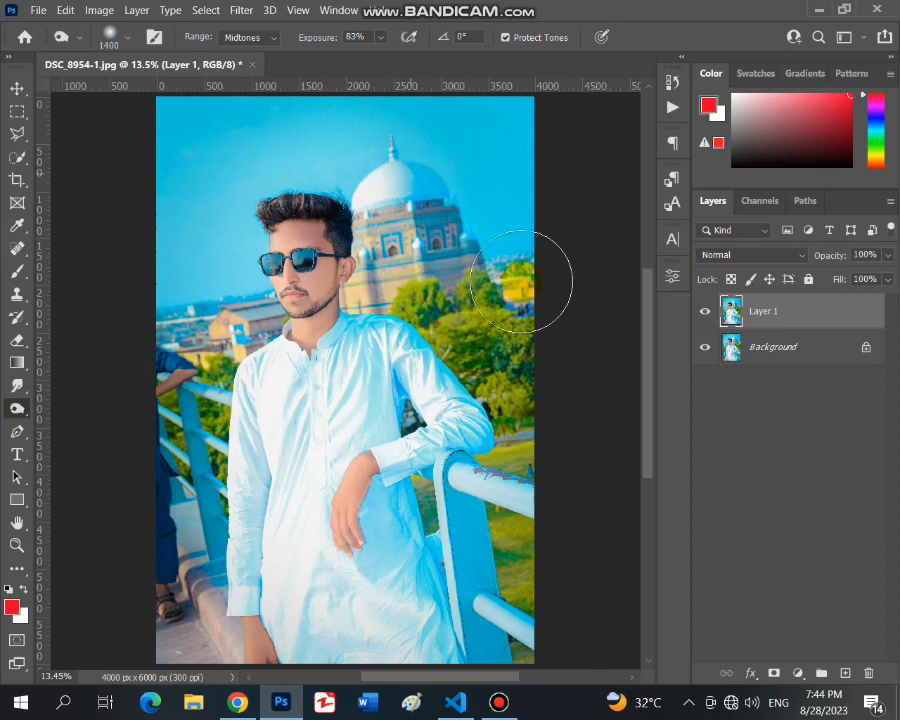
click(888, 255)
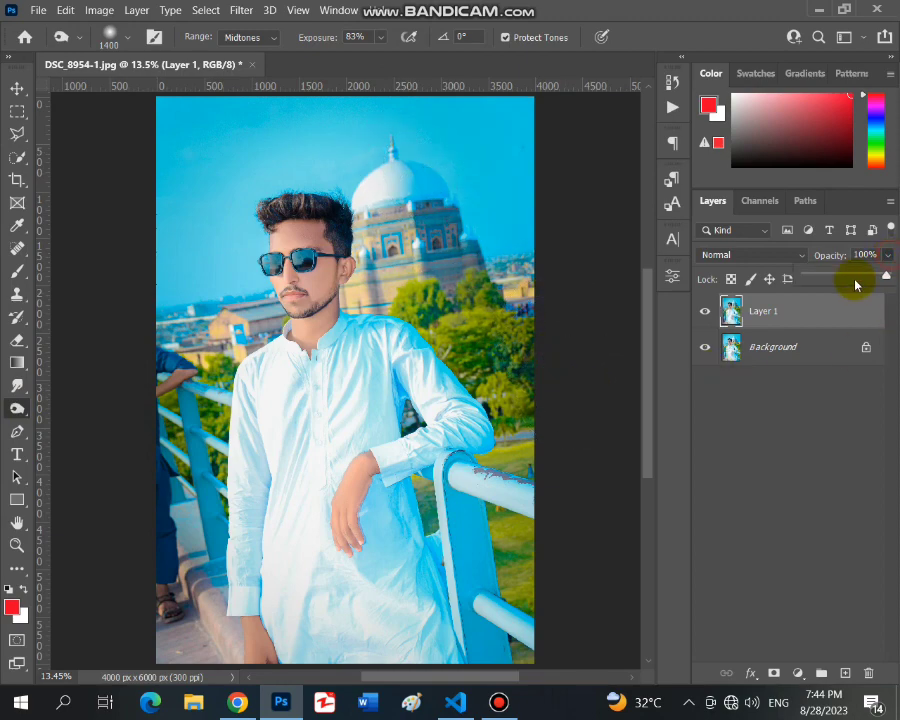
key(ctrl+z)
key(ctrl+z)
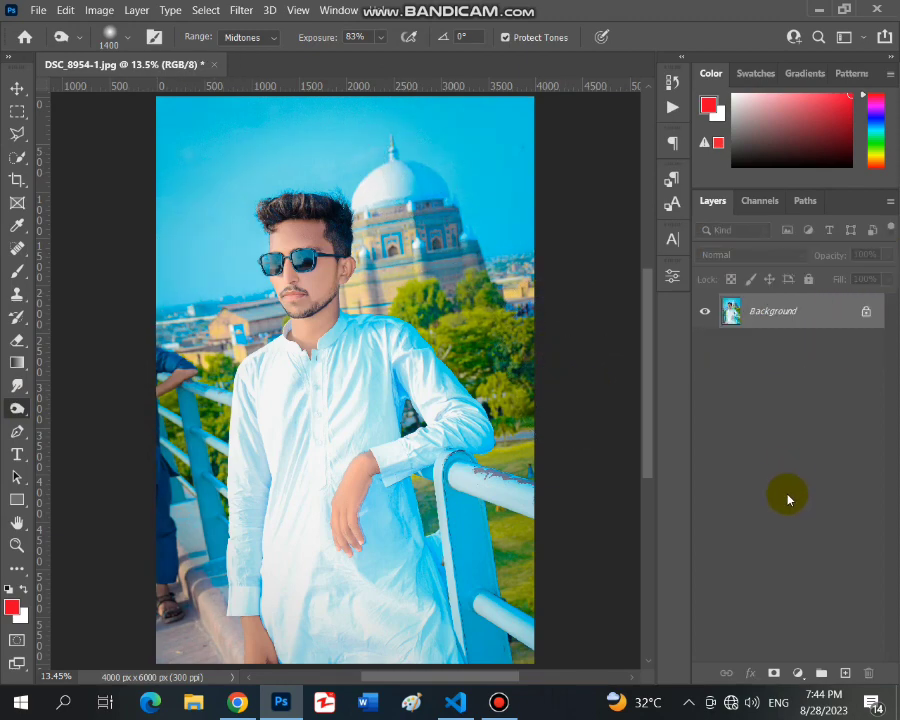
key(ctrl+shift+z)
- Give the duplicate layer a white, Inside, 24 px Stroke effect
click(751, 673)
click(767, 541)
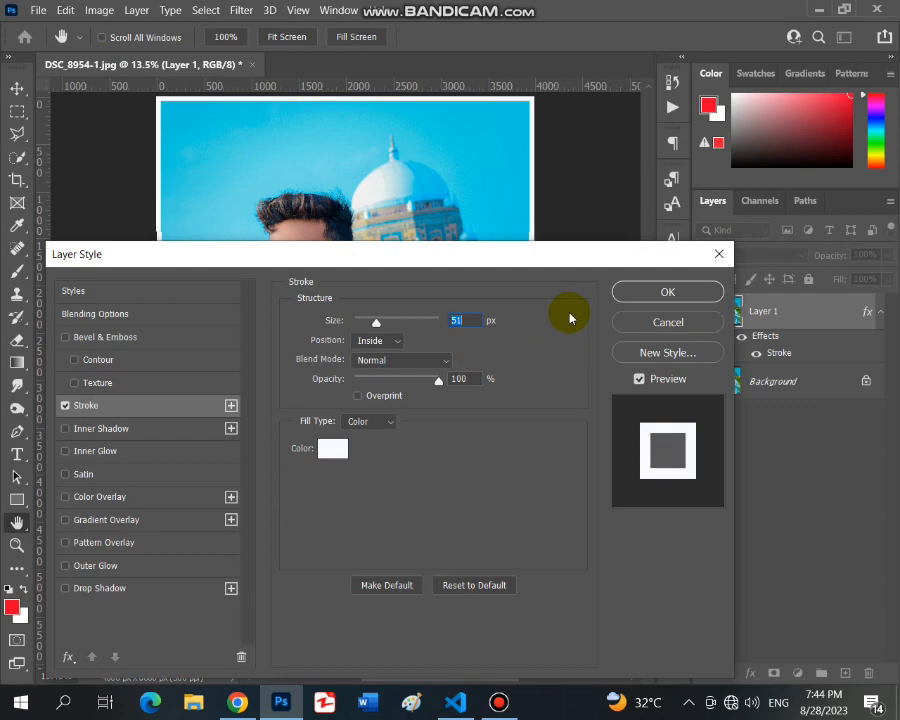
key(Down)
key(Down)
key(Down)
key(Down)
key(Down)
key(Down)
key(Down)
key(Down)
key(Down)
key(Down)
key(Down)
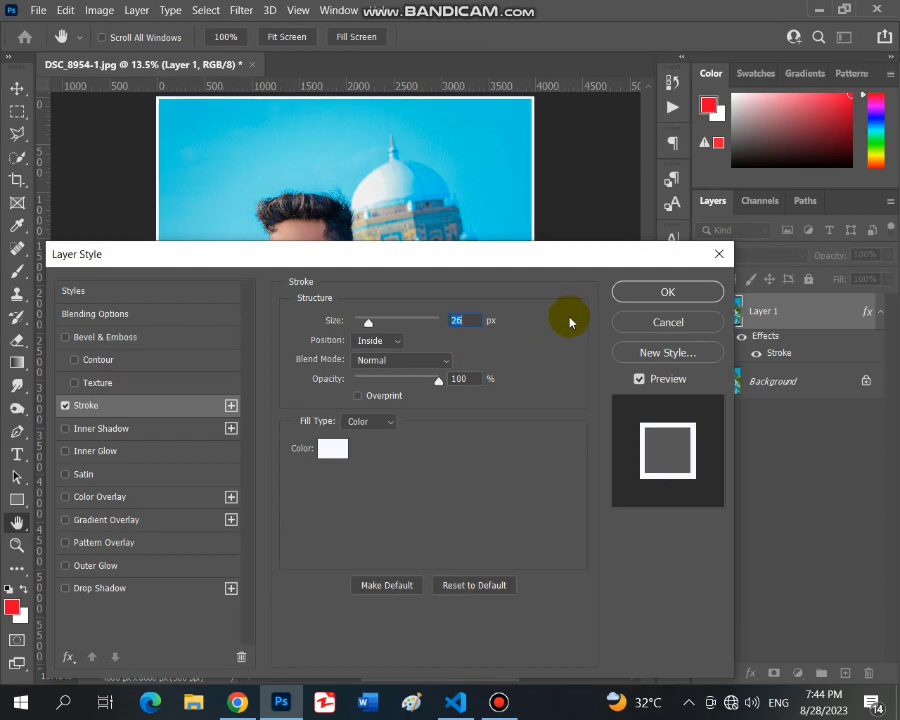
key(Down)
key(Down)
click(630, 291)
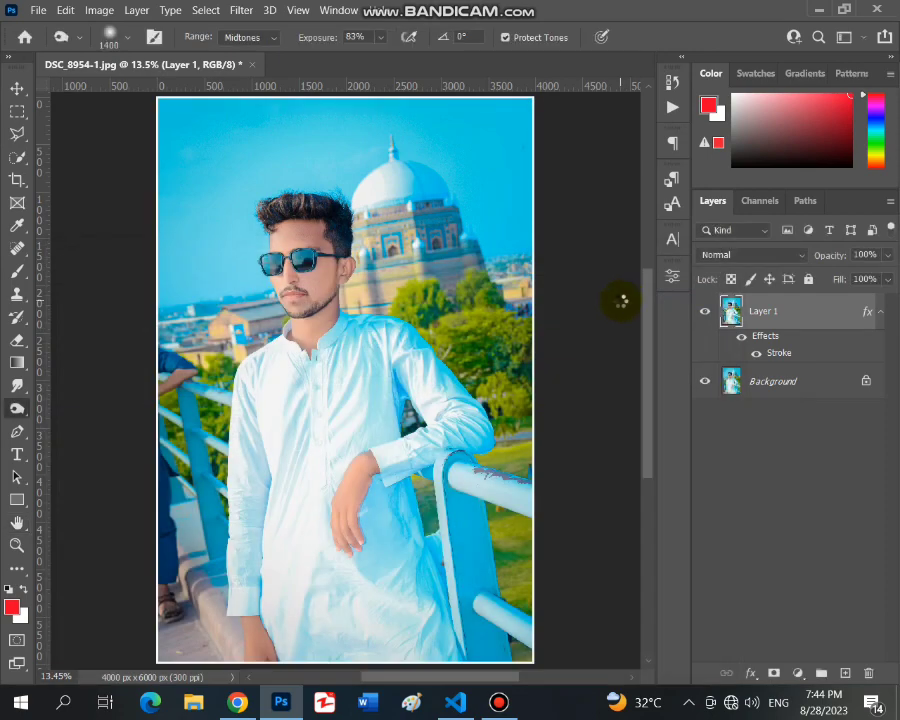
- Merge the bordered layer down and pick the signature brush preset
key(ctrl+e)
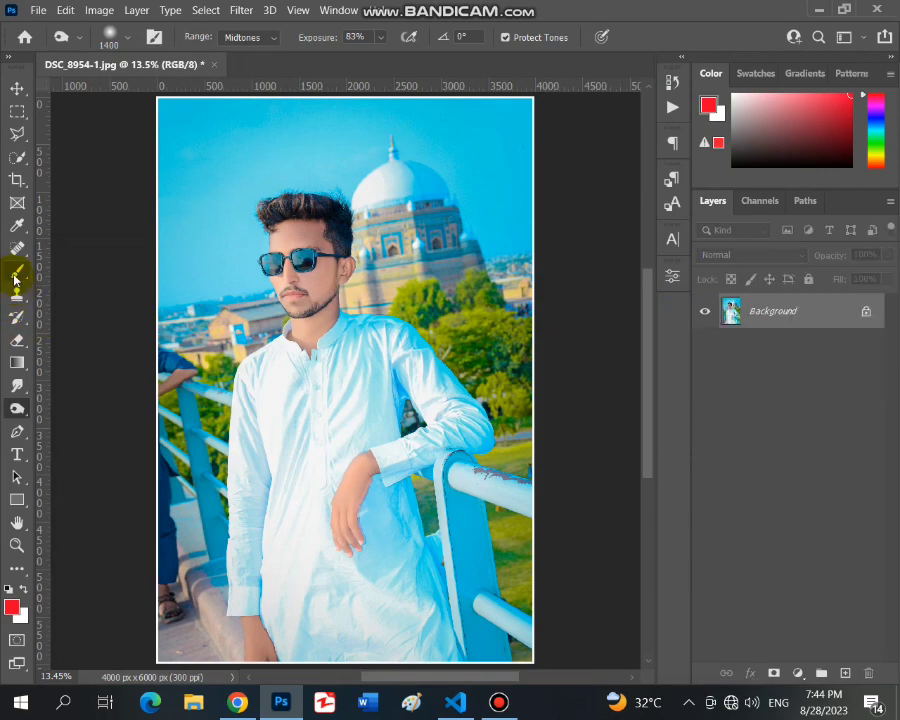
right_click(17, 270)
click(70, 268)
right_click(203, 277)
click(271, 432)
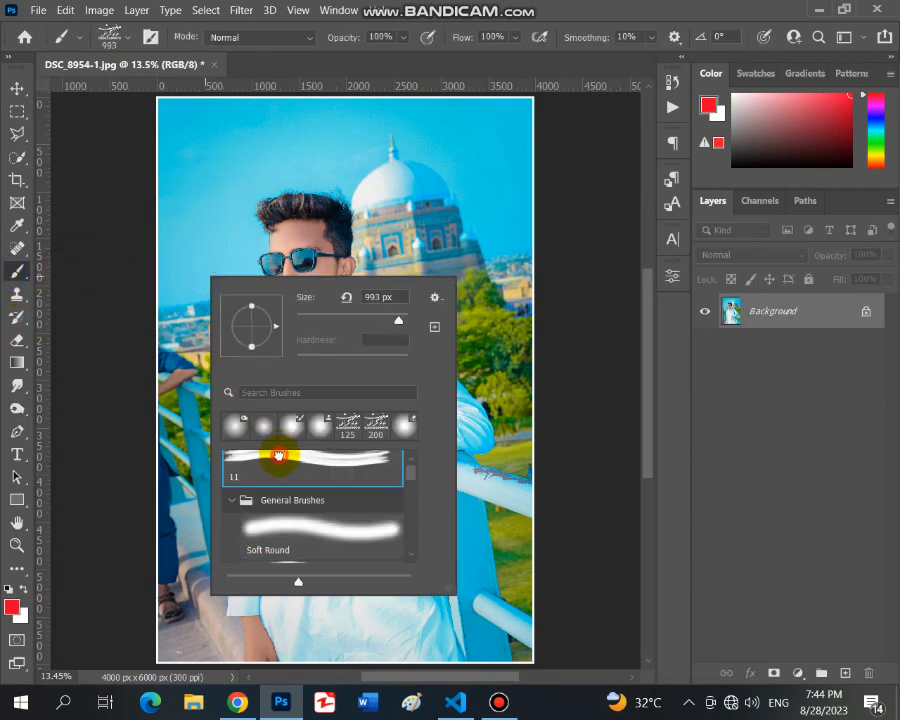
- Stamp a small black signature near the left edge, then choose File > Save As
click(733, 165)
key(bracketleft)
key(bracketleft)
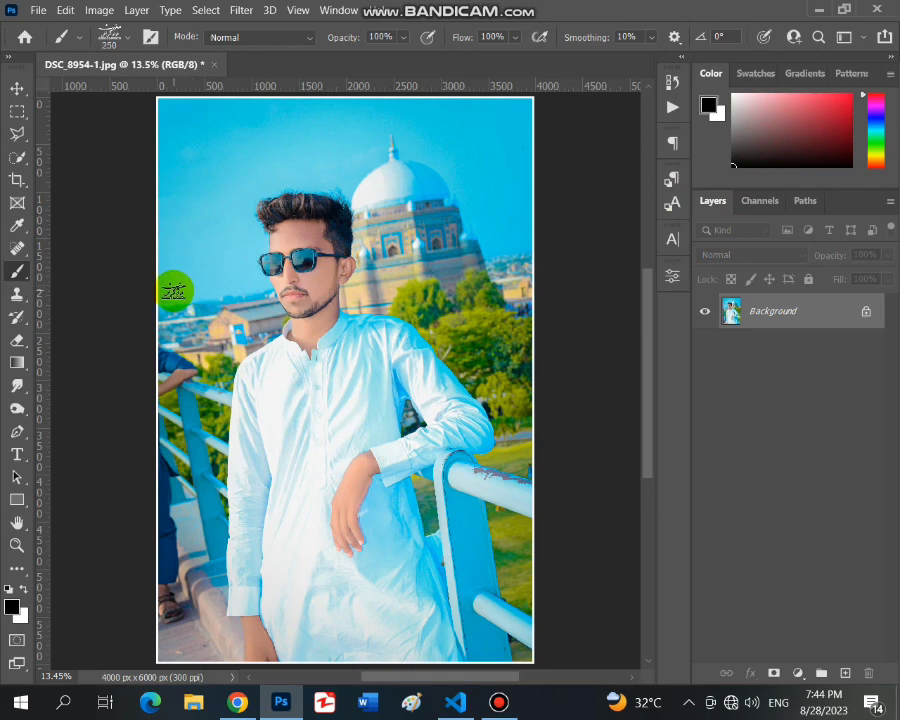
click(175, 291)
click(37, 10)
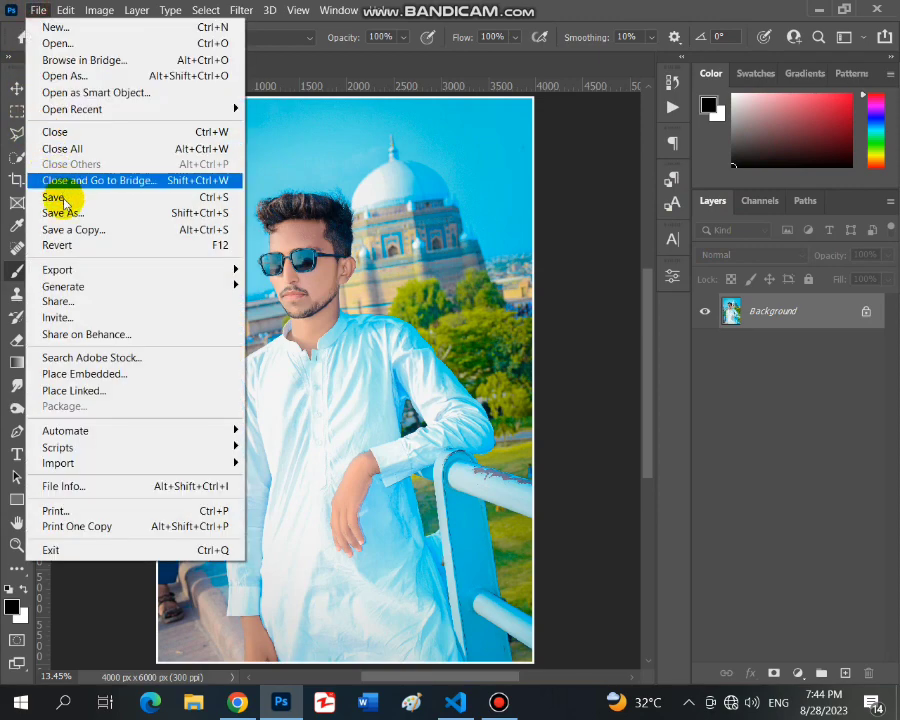
click(56, 208)
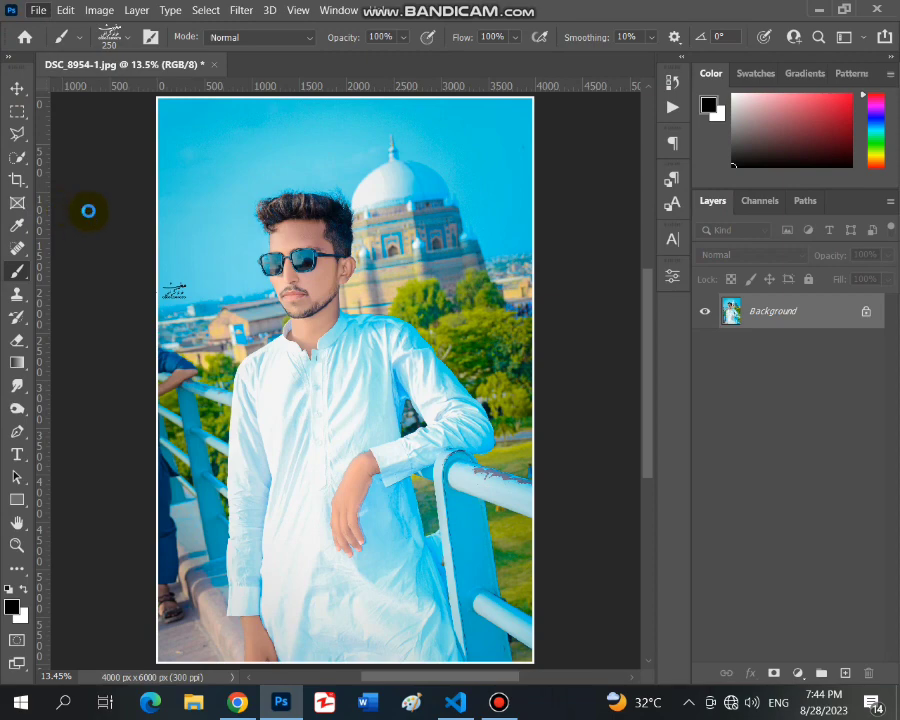